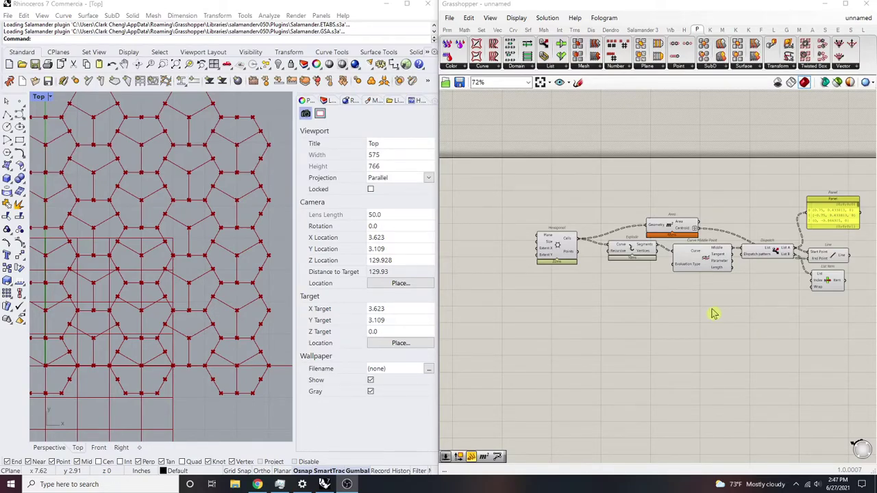
Examine the hexagonal grid definition on the canvas and its line pattern in the Top viewport
right_click(656, 319)
right_click_drag(735, 298, 665, 308)
scroll(665, 343, "up", 2)
right_click_drag(668, 359, 781, 358)
scroll(781, 357, "down", 2)
right_click_drag(686, 233, 574, 258)
scroll(574, 258, "down", 1)
left_click_drag(772, 381, 482, 247)
left_click(586, 230)
right_click_drag(591, 222, 722, 203)
scroll(219, 227, "down", 8)
right_click_drag(216, 226, 183, 223)
scroll(191, 242, "up", 8)
scroll(194, 188, "down", 2)
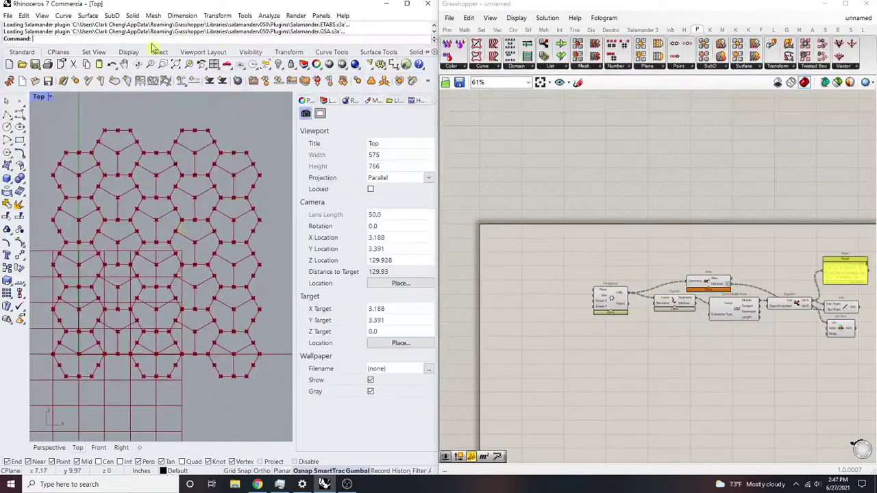
Locate the Dispatch component in the component library and inspect the data entering the Line component's End Point input
scroll(767, 288, "up", 6)
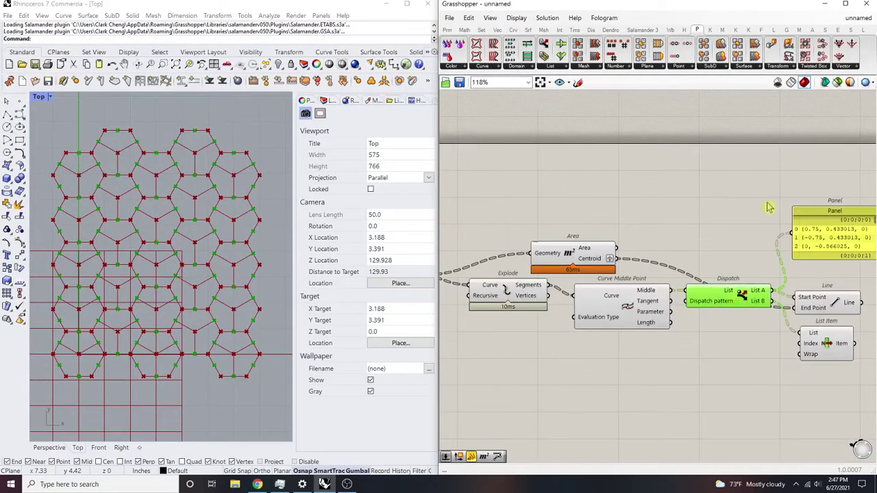
right_click_drag(711, 283, 710, 187)
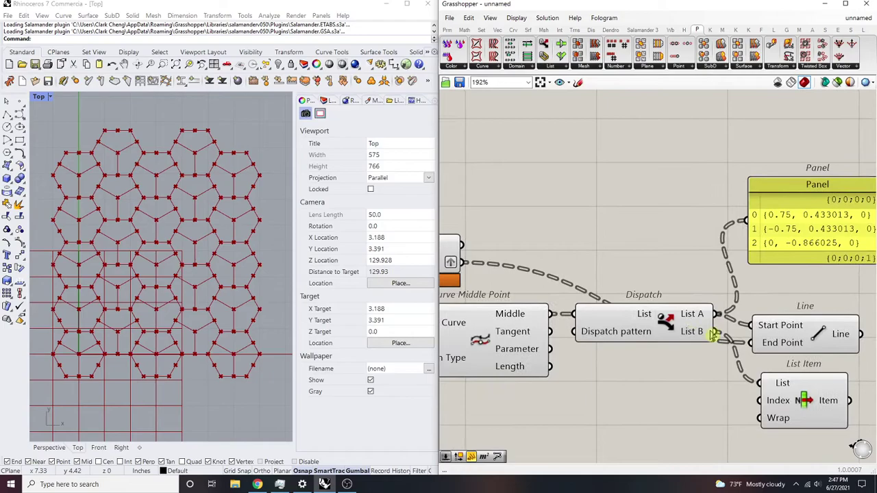
left_click(672, 323, "ctrl+alt")
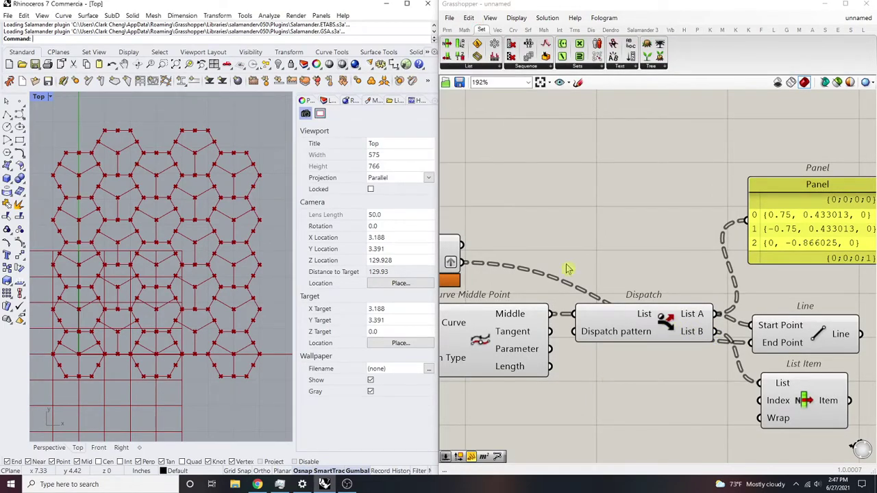
left_click(659, 316, "ctrl+alt")
left_click(495, 68)
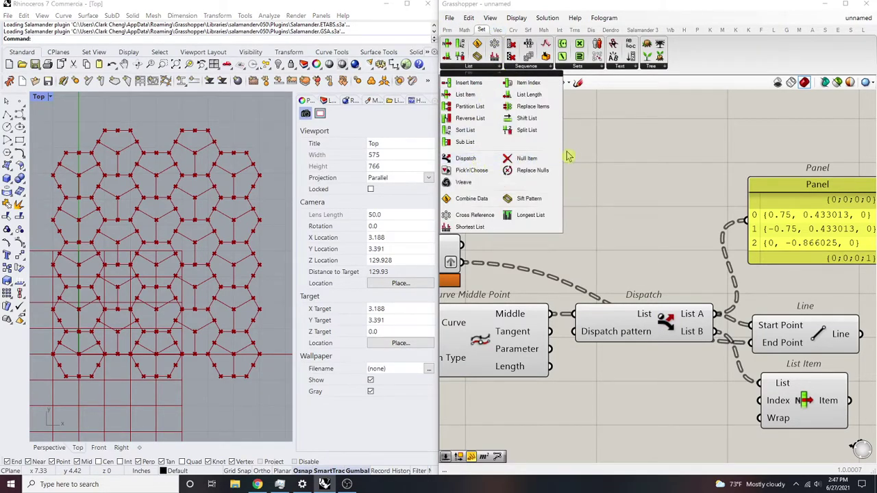
scroll(578, 203, "down", 4)
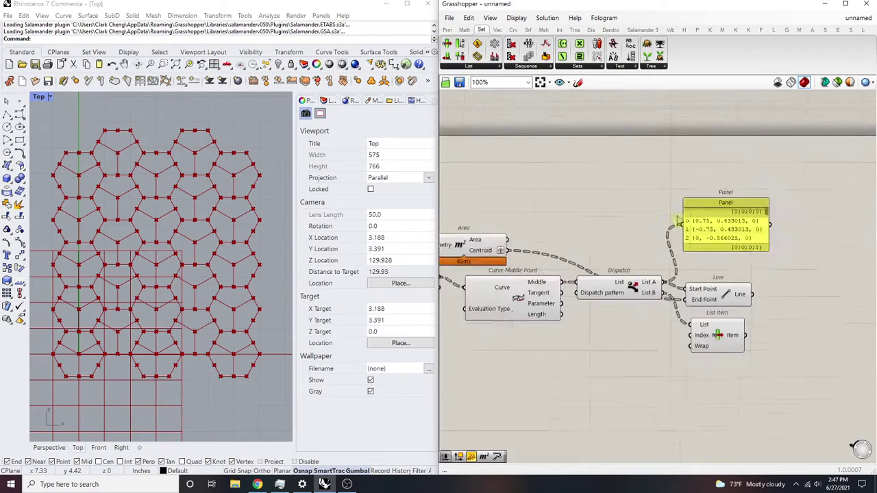
mouse_move(675, 295)
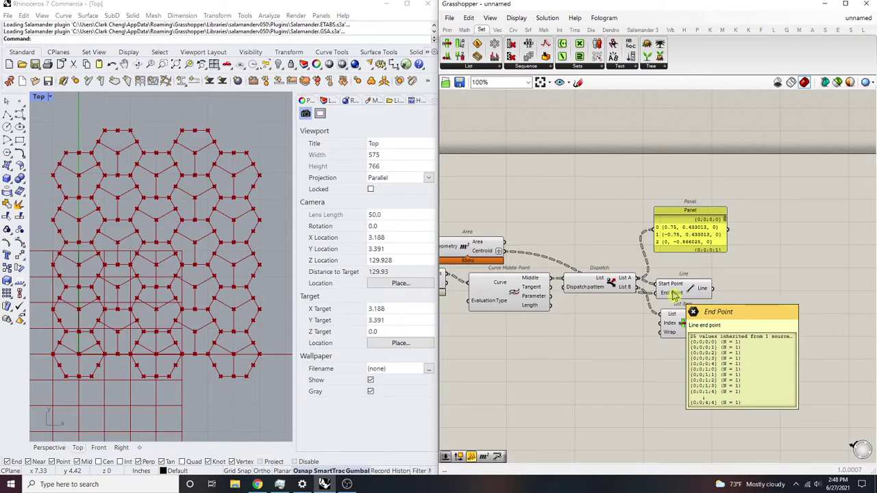
Locate the Curve Middle Point component in the component library and look at its midpoints on the hexagon edges
right_click_drag(642, 294, 706, 281)
scroll(726, 273, "up", 2)
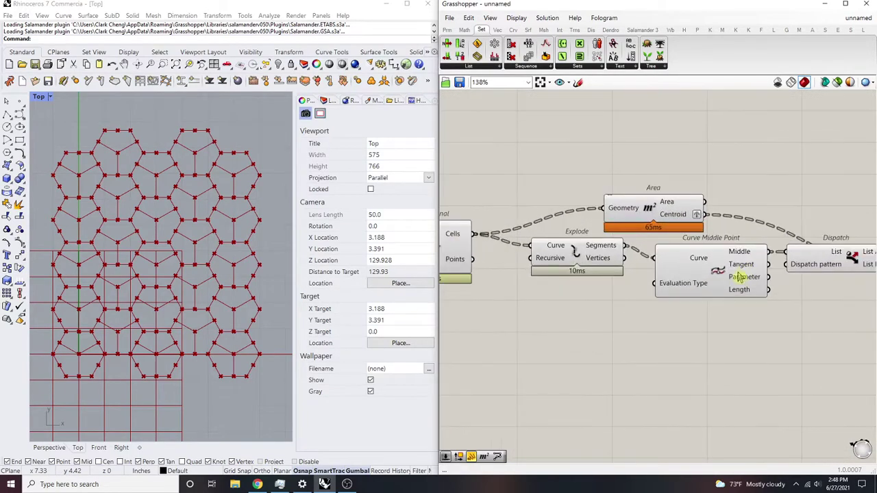
left_click(732, 269)
scroll(753, 216, "up", 1)
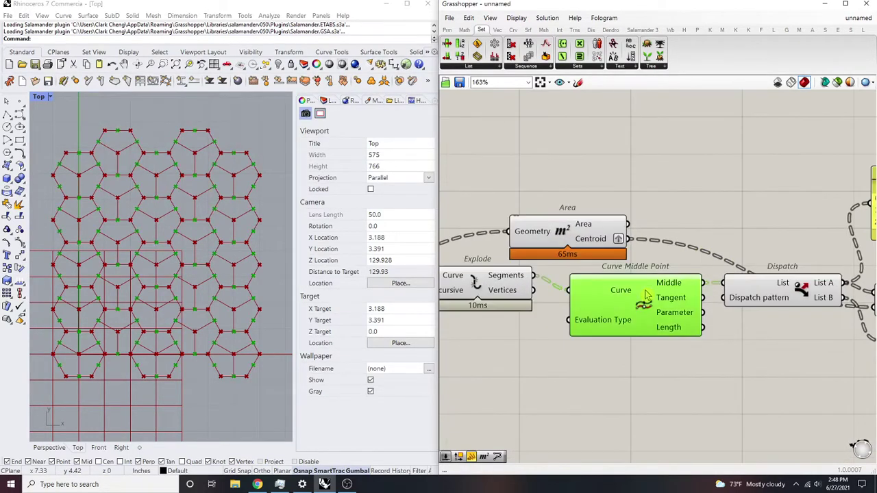
right_click_drag(674, 316, 670, 292)
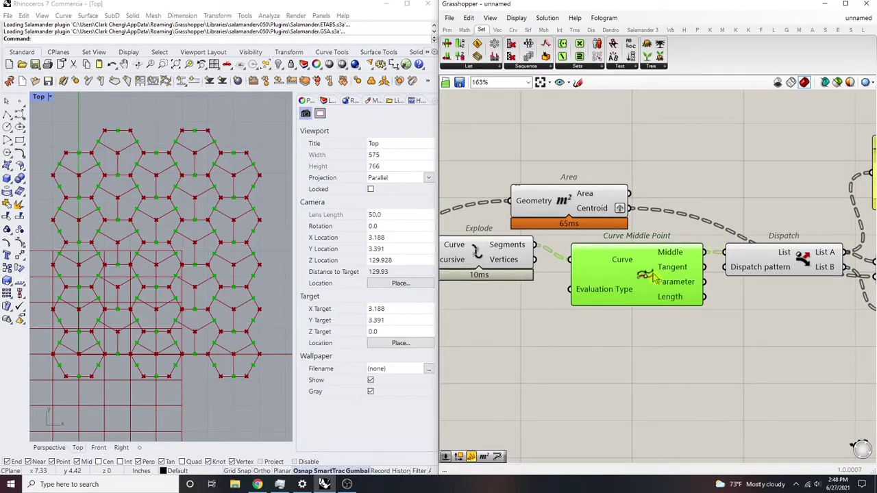
left_click(654, 276, "ctrl+alt")
left_click(603, 329)
scroll(210, 217, "up", 9)
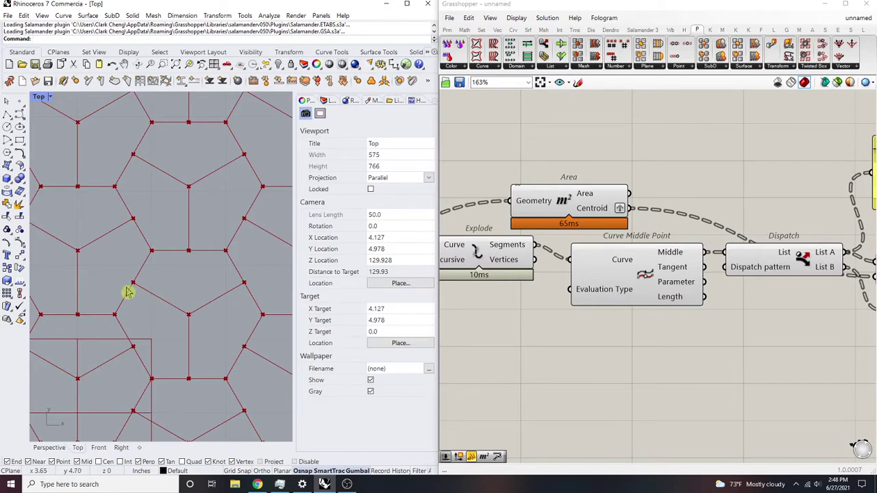
Move the Curve Middle Point, Dispatch, Line and List Item components above the Area and Explode components
left_click(761, 319)
scroll(677, 309, "down", 3)
scroll(740, 300, "down", 2)
left_click_drag(823, 352, 705, 99)
right_click_drag(761, 209, 622, 316)
left_click_drag(621, 316, 632, 114)
left_click(661, 270)
right_click_drag(661, 269, 554, 280)
scroll(659, 249, "up", 1)
right_click(642, 239)
Add an Evaluate Curve component in the free space below the Area component
right_click_drag(455, 353, 739, 231)
scroll(556, 287, "up", 3)
left_click(557, 281)
left_click(701, 297)
double_click(712, 302)
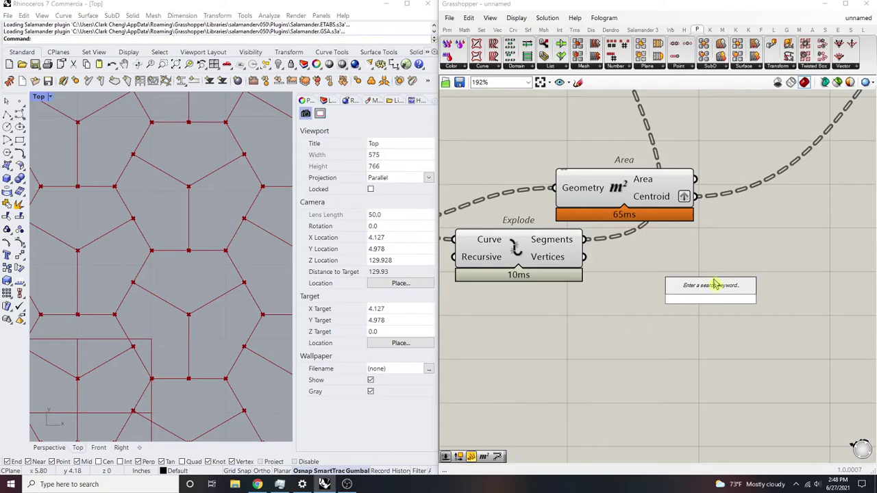
type("evaluate")
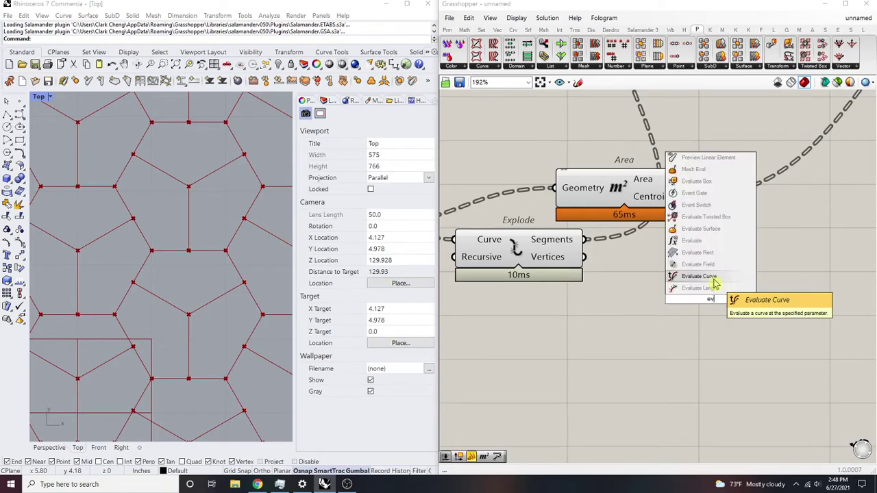
left_click(707, 241)
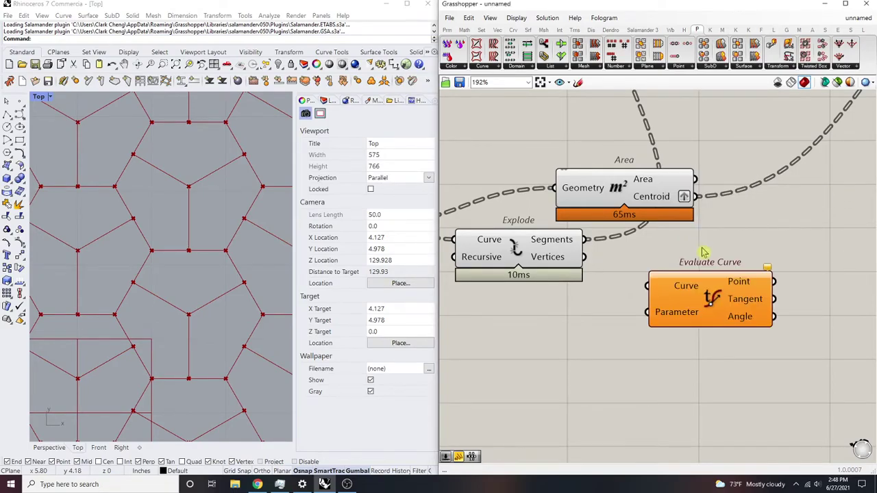
Connect Explode's Segments output to the Curve input of Evaluate Curve and reparameterize that input
scroll(678, 255, "up", 3)
left_click_drag(632, 303, 538, 232)
right_click_drag(773, 238, 727, 200)
right_click_drag(642, 325, 818, 243)
right_click(773, 182)
left_click(810, 292)
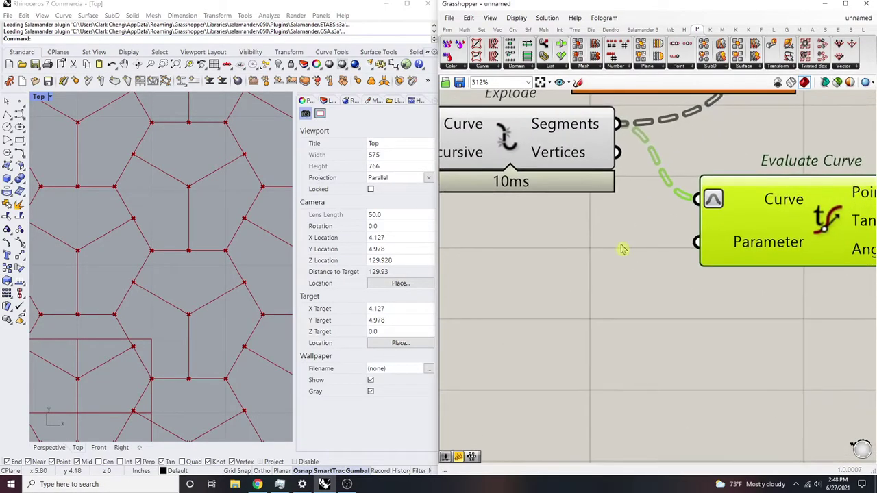
Add a panel containing 0.5 and connect it to the Parameter input of Evaluate Curve
double_click(629, 242)
type("0.5")
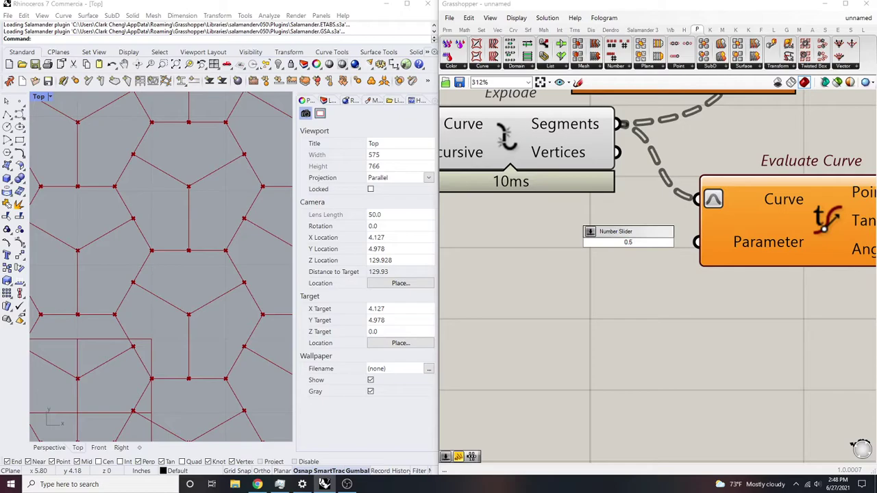
key("BackSpace")
key("BackSpace")
key("BackSpace")
type("panel")
key("Return")
left_click_drag(697, 242, 665, 242)
right_click_drag(759, 270, 700, 295)
left_click(737, 245)
scroll(206, 274, "down", 5)
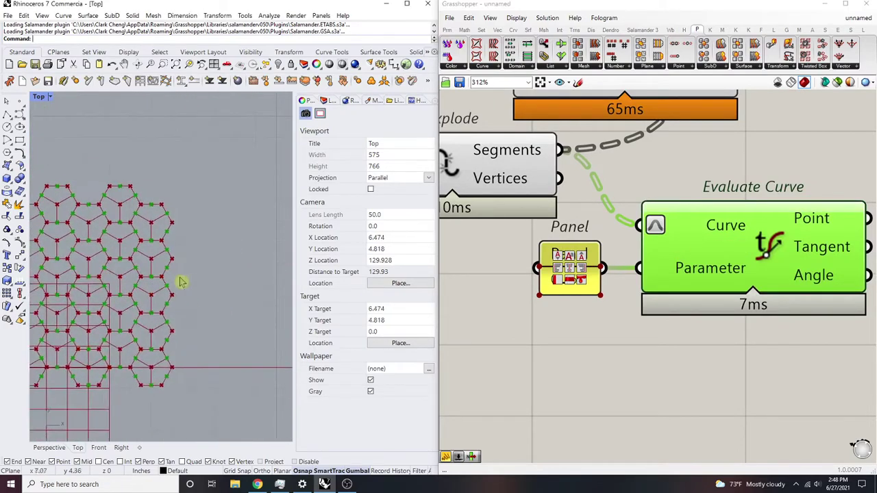
scroll(699, 308, "down", 4)
Add a List Item component beside Evaluate Curve and connect the Point output to its List input
double_click(698, 308)
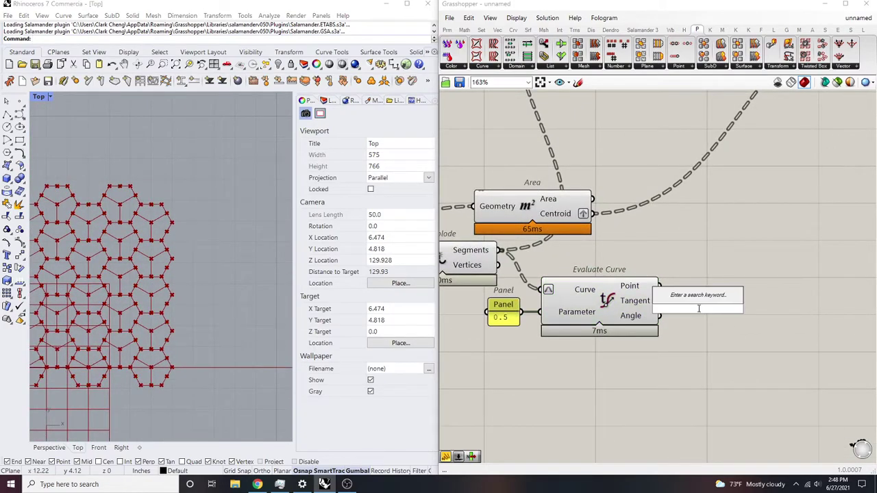
type("list item")
key("Return")
scroll(695, 301, "up", 4)
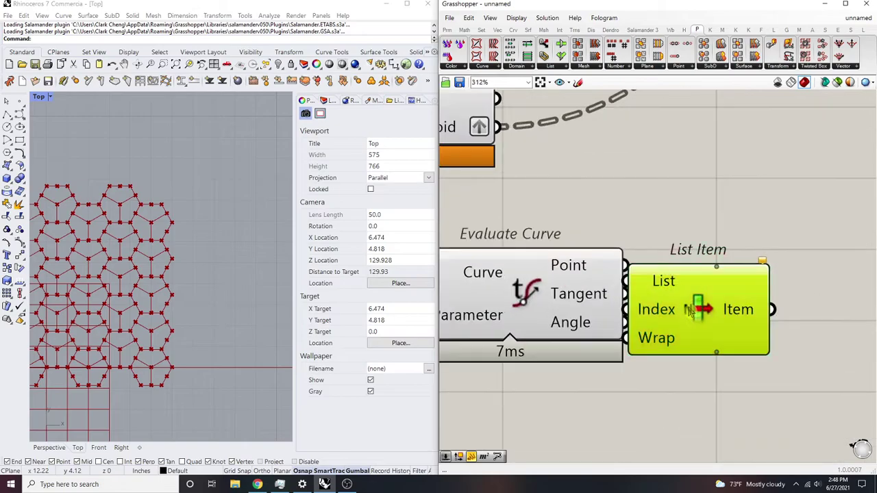
scroll(658, 280, "up", 3)
Extend the new List Item component with additional outputs up to +5
double_click(692, 302)
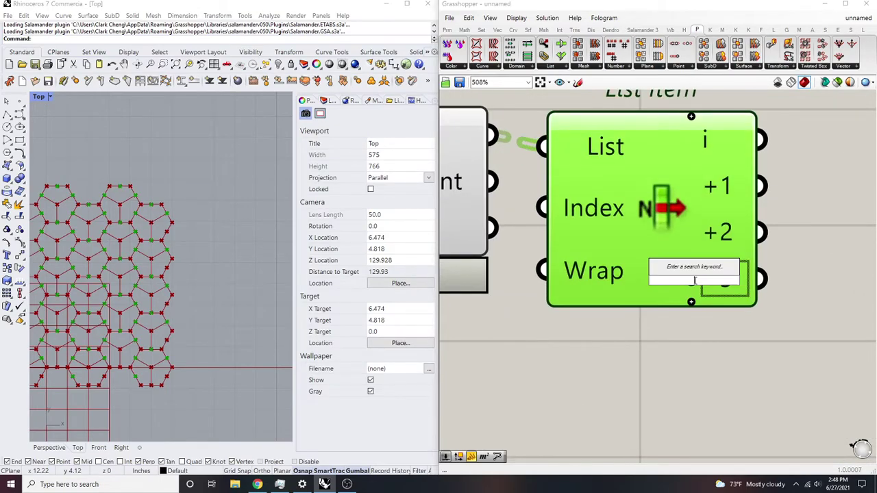
left_click(690, 303)
left_click(689, 304)
scroll(617, 294, "down", 6)
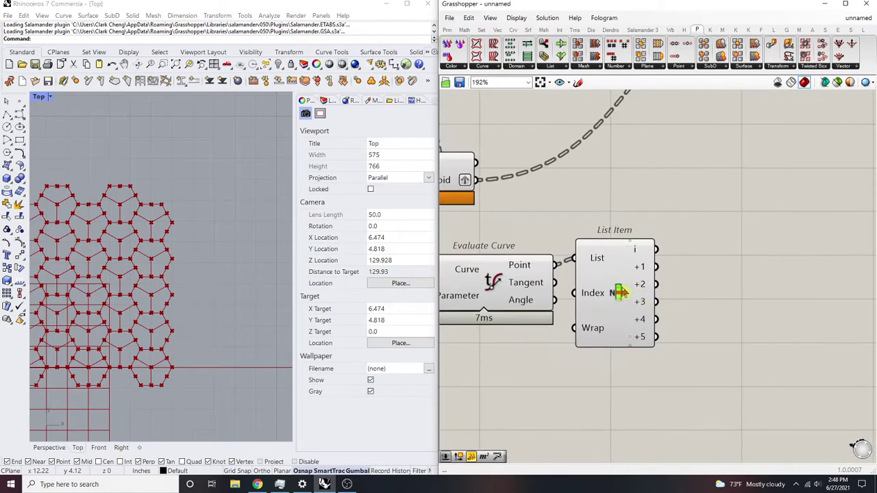
scroll(83, 299, "up", 5)
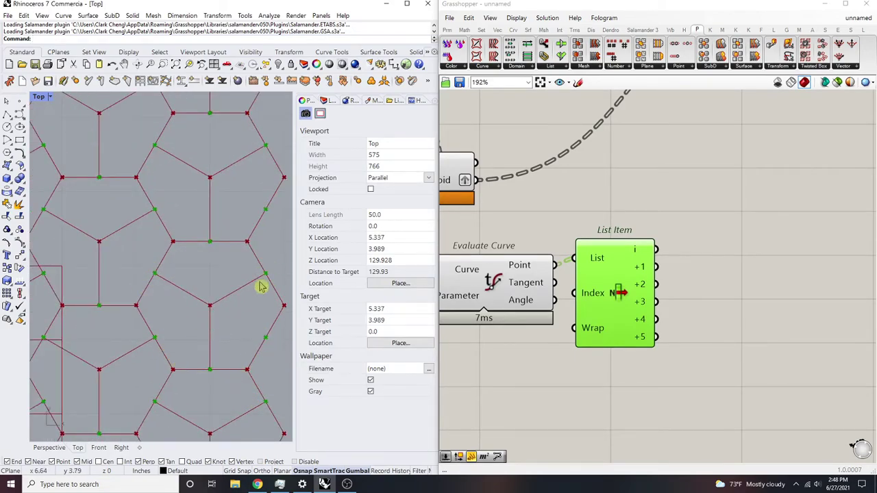
right_click_drag(639, 302, 591, 302)
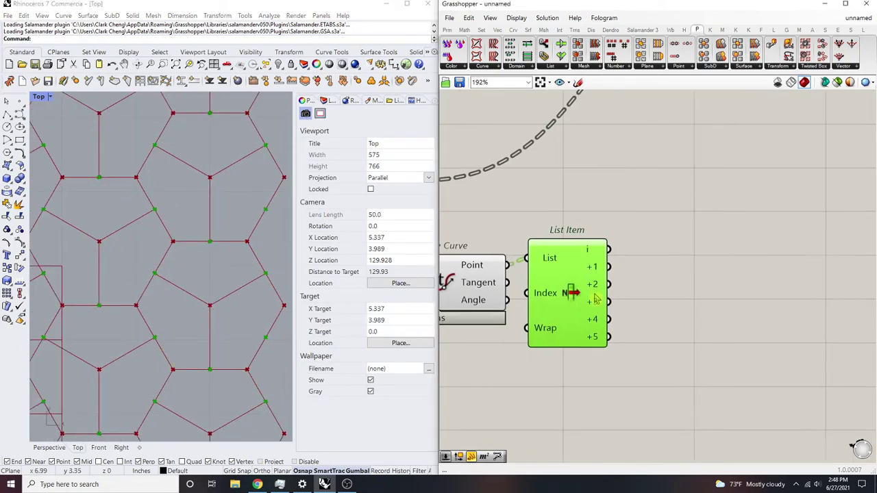
Turn off the geometry preview for all components in the definition
double_click(650, 242)
left_click(717, 255)
scroll(726, 278, "down", 8)
left_click_drag(811, 386, 573, 180)
middle_click(620, 170)
left_click(642, 153)
left_click(697, 314)
right_click_drag(695, 317, 715, 263)
scroll(713, 261, "up", 5)
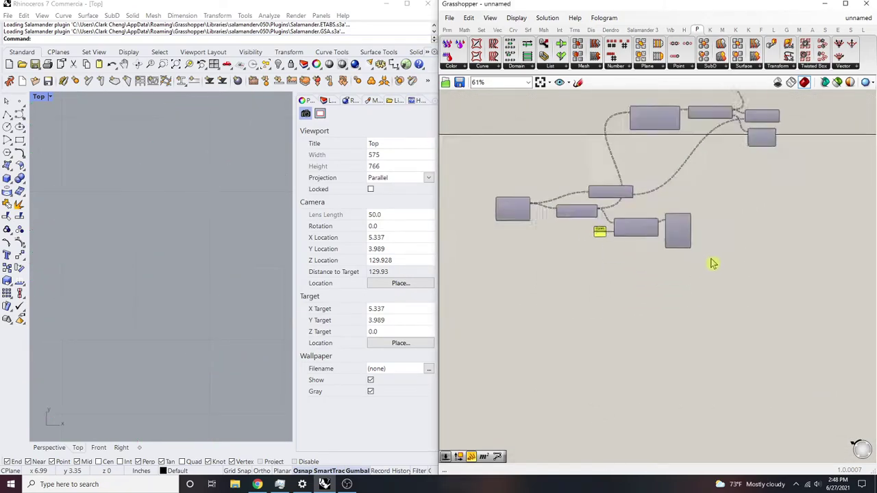
Turn the preview back on for the new List Item component and the Hexagonal grid component
left_click(679, 218)
middle_click(683, 214)
left_click(706, 200)
left_click(529, 259)
right_click_drag(527, 259, 739, 266)
left_click(649, 198)
middle_click(650, 196)
left_click(674, 183)
left_click(697, 163)
scroll(174, 270, "down", 5)
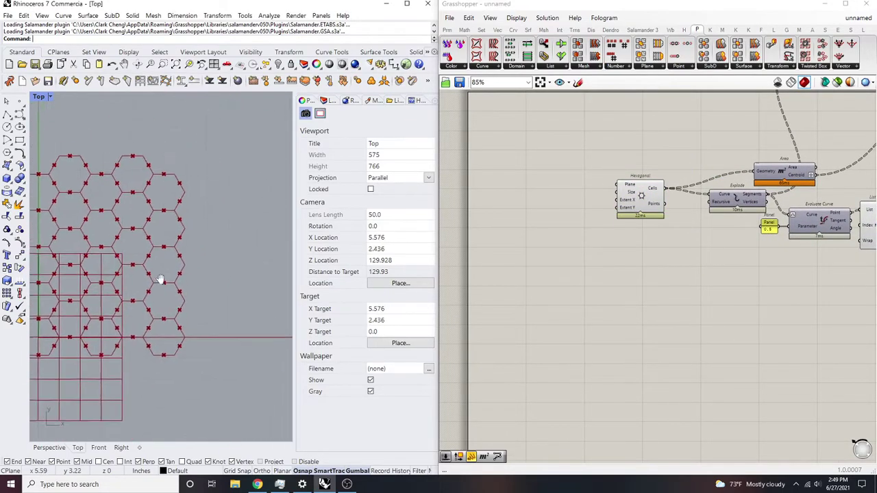
Examine the outputs of the new List Item component alongside the edge midpoints of the hexagons
scroll(745, 228, "up", 3)
right_click_drag(745, 226, 727, 260)
scroll(726, 261, "up", 1)
right_click_drag(741, 296, 703, 284)
right_click_drag(769, 242, 738, 261)
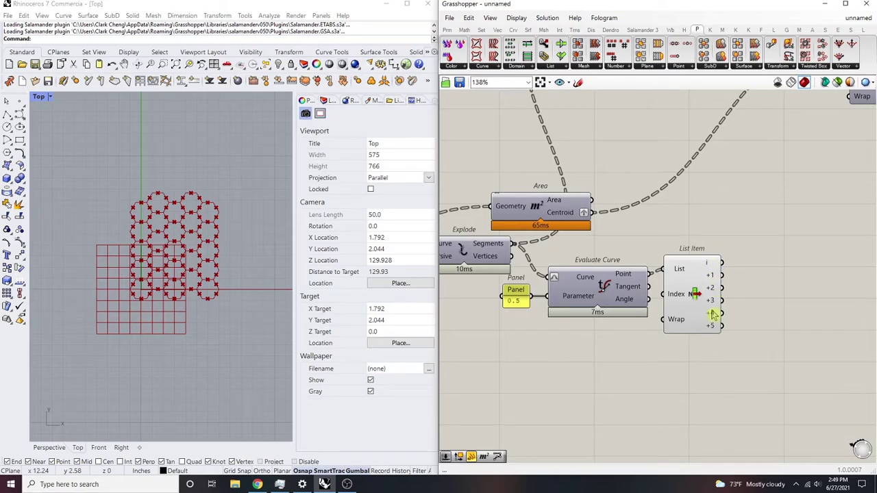
scroll(729, 327, "up", 4)
scroll(202, 251, "up", 5)
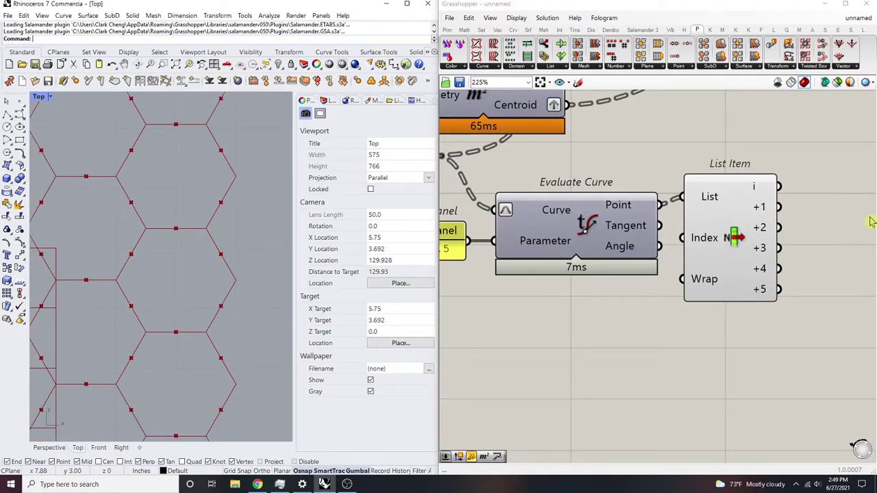
scroll(753, 293, "up", 1)
Add a Point component and connect the List Item's i output to it
double_click(753, 288)
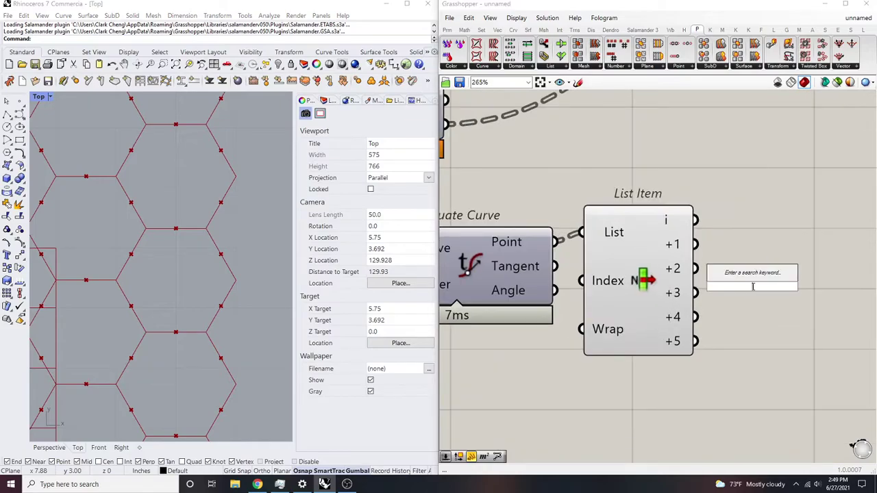
type("point")
key("Return")
left_click_drag(719, 287, 704, 222)
left_click_drag(743, 281, 759, 242)
Turn off the List Item preview and select the Point component to highlight its points in the viewport
left_click(637, 263)
middle_click(636, 262)
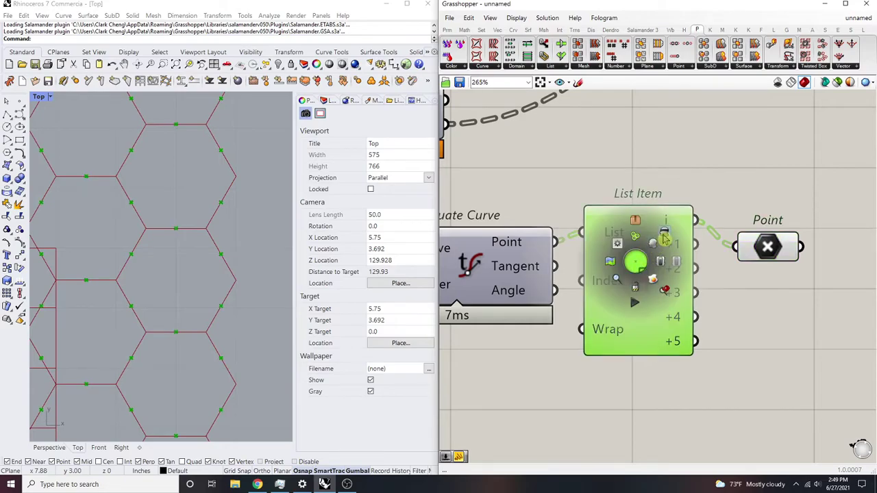
left_click(731, 195)
left_click(760, 259)
scroll(196, 162, "down", 1)
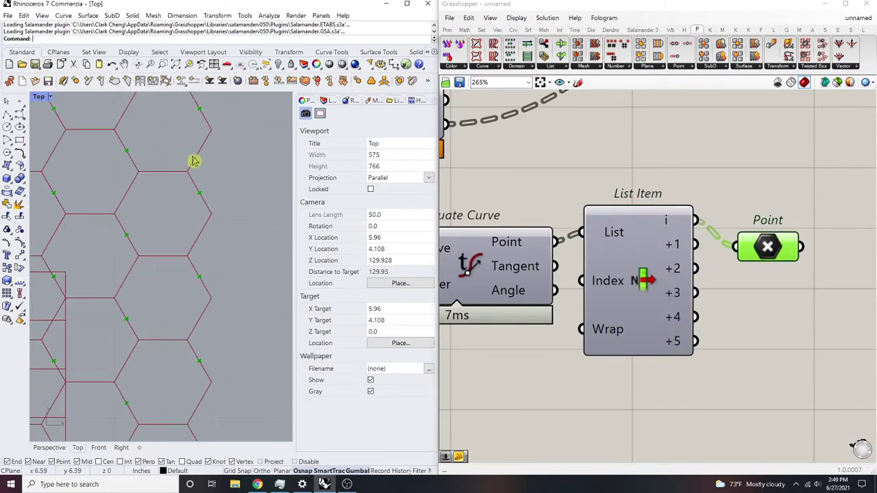
Connect the List Item's +5 output to the Point component in place of the i output
left_click_drag(736, 247, 695, 344)
right_click_drag(799, 297, 753, 326)
left_click(753, 326)
left_click_drag(760, 342, 719, 261)
scroll(724, 237, "down", 1)
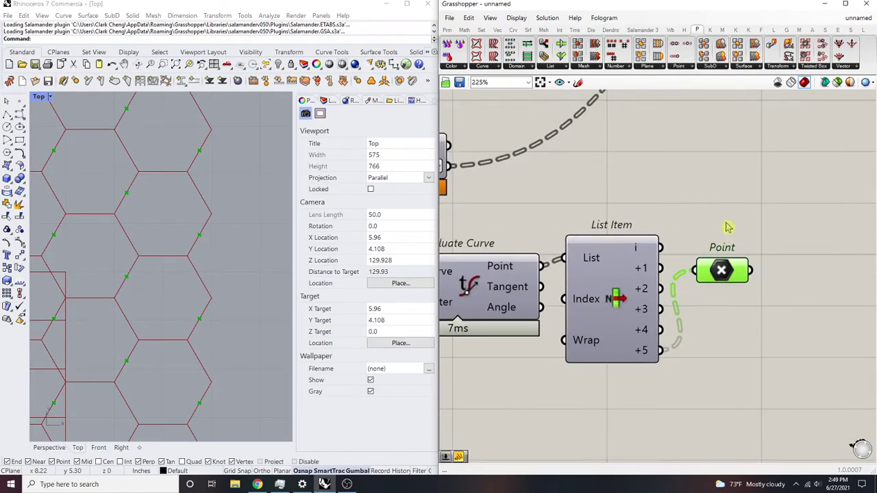
left_click(757, 238)
right_click_drag(759, 239, 732, 293)
Delete the Point component and turn the List Item preview back on
left_click_drag(753, 356, 690, 281)
key("Delete")
right_click_drag(691, 274, 766, 258)
scroll(172, 243, "down", 4)
right_click_drag(172, 243, 201, 245)
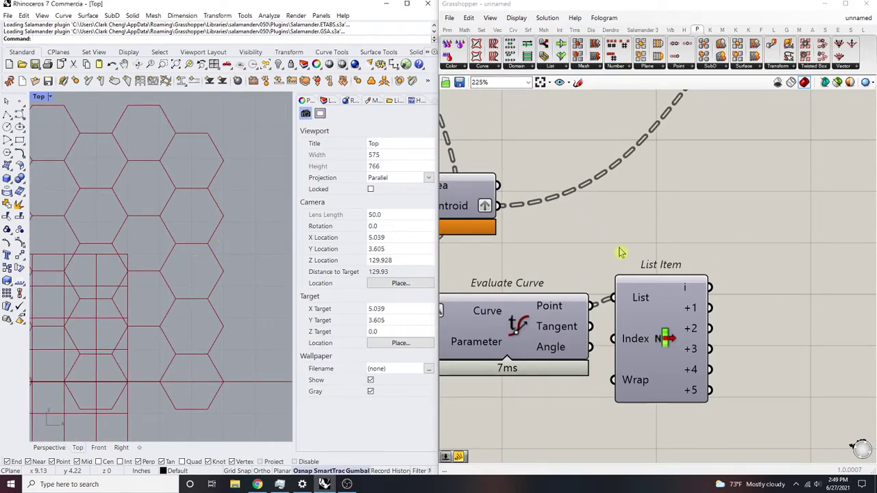
middle_click(660, 310)
left_click(660, 310)
left_click(733, 185)
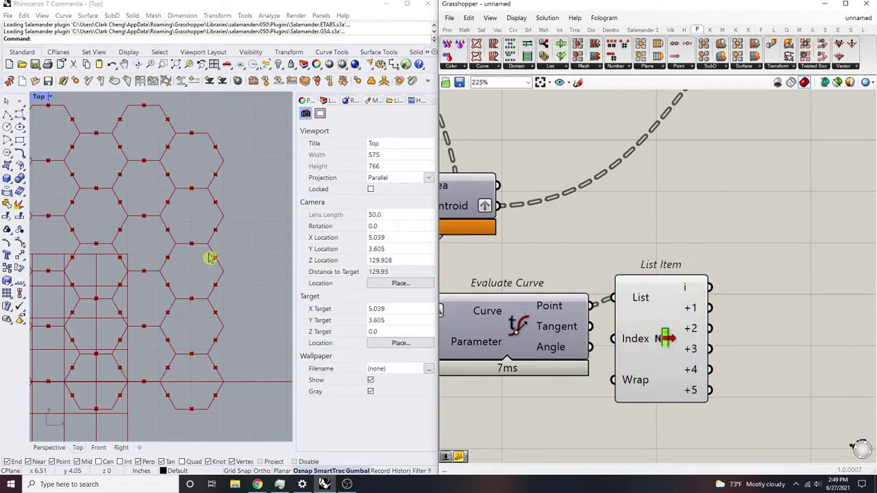
Compare the hexagon edge midpoints in the viewport with the Dispatch component's List A and List B outputs
scroll(209, 261, "up", 3)
scroll(715, 218, "down", 5)
right_click_drag(715, 218, 651, 281)
scroll(689, 149, "up", 3)
left_click(690, 140)
left_click(640, 347)
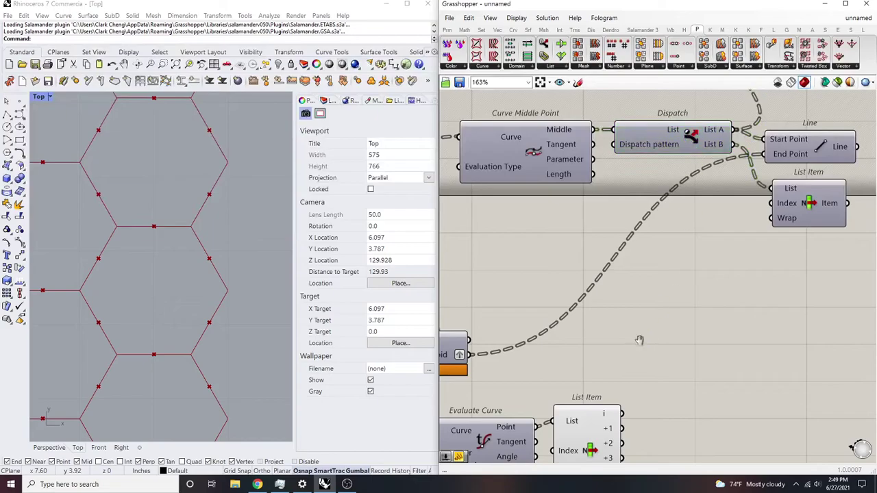
scroll(640, 347, "down", 3)
right_click_drag(617, 364, 789, 311)
right_click_drag(248, 294, 221, 295)
scroll(206, 284, "up", 4)
right_click_drag(153, 252, 228, 258)
right_click_drag(174, 367, 156, 355)
right_click_drag(795, 277, 687, 280)
scroll(700, 269, "down", 2)
scroll(710, 291, "up", 3)
scroll(711, 244, "up", 1)
scroll(589, 385, "down", 3)
scroll(653, 357, "up", 3)
right_click_drag(179, 275, 166, 239)
right_click_drag(695, 196, 670, 226)
right_click_drag(658, 272, 707, 228)
double_click(674, 292)
scroll(620, 306, "up", 5)
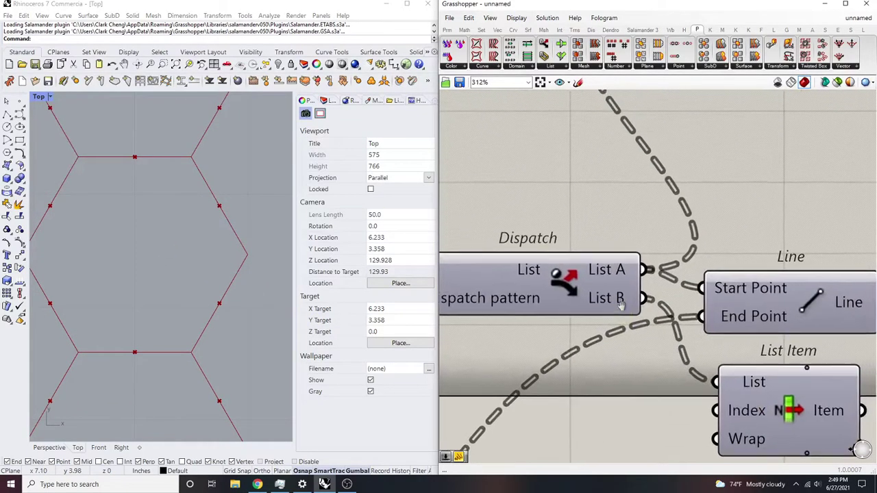
Duplicate the panel reading Dispatch's List A and connect the copy to the List B output
scroll(620, 307, "down", 5)
left_click_drag(670, 223, 711, 230)
scroll(165, 218, "down", 3)
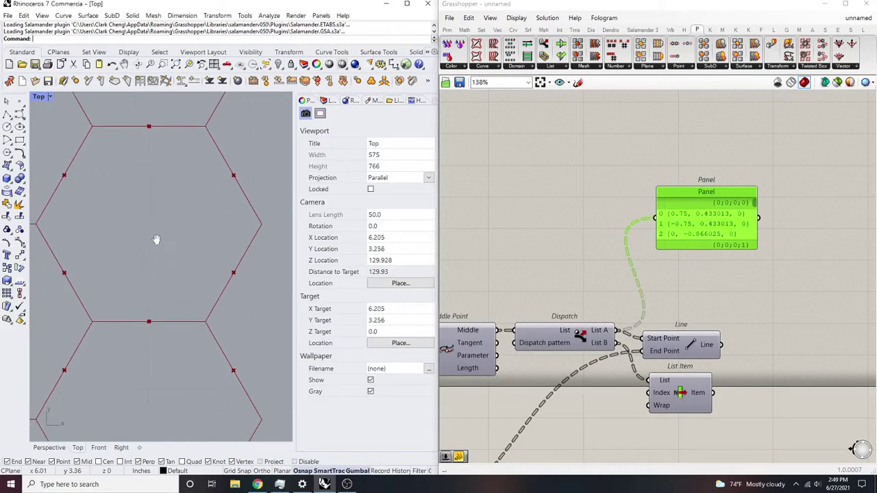
left_click_drag(738, 231, 742, 265)
key("ctrl+c")
key("ctrl+v")
scroll(664, 265, "up", 1)
left_click_drag(667, 264, 608, 357)
Place the List B panel beside the List A panel and compare their points with the hexagon edge midpoints
right_click_drag(745, 291, 685, 339)
left_click_drag(684, 303, 808, 211)
scroll(827, 239, "up", 2)
right_click_drag(826, 240, 812, 255)
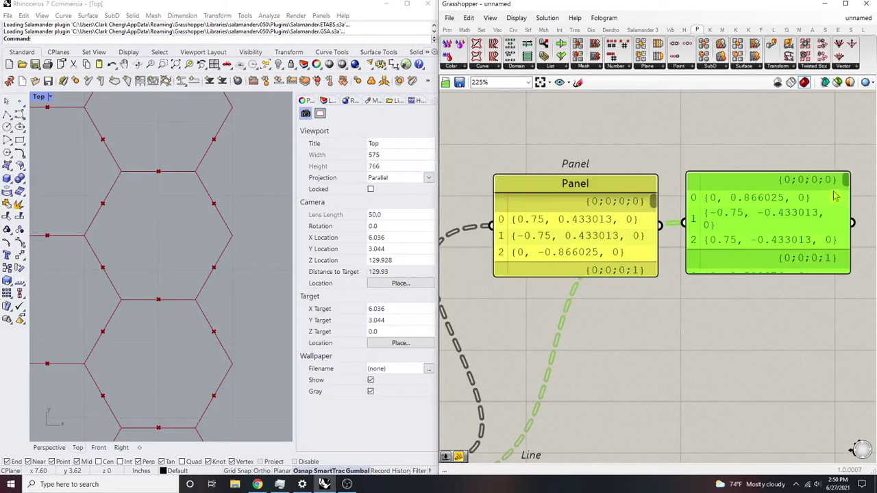
left_click_drag(764, 206, 747, 219)
right_click_drag(623, 356, 870, 206)
scroll(620, 351, "up", 1)
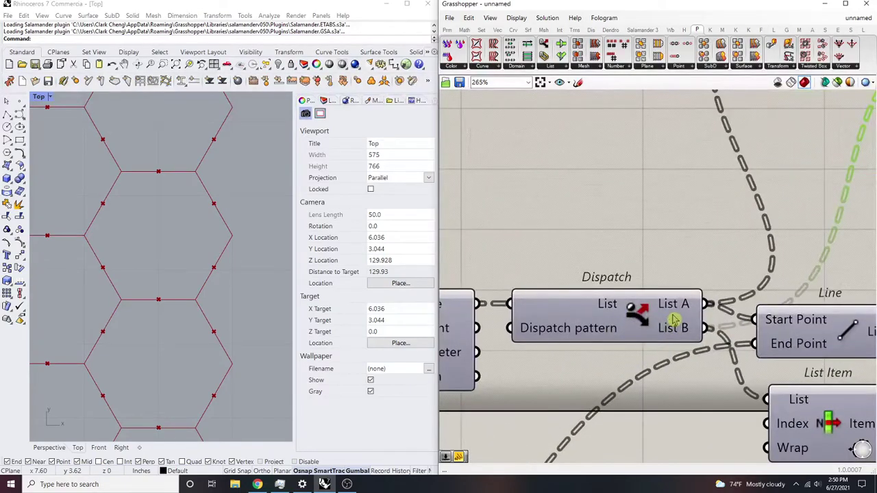
mouse_move(678, 313)
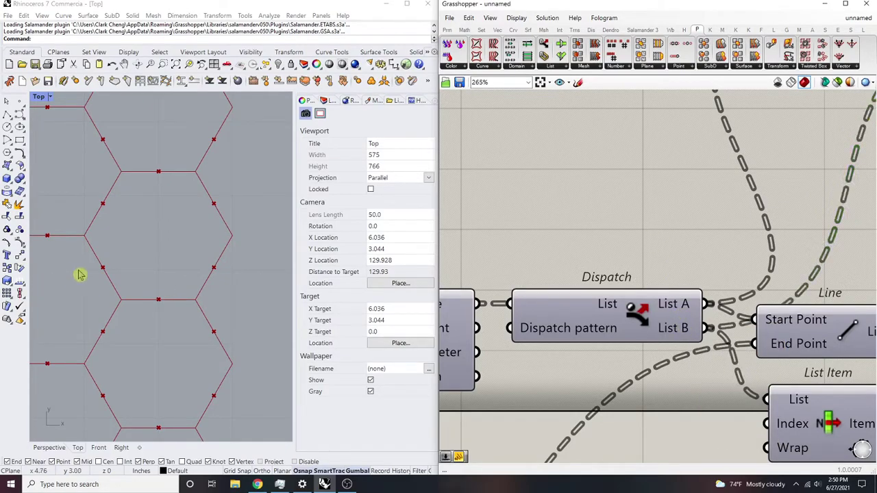
scroll(142, 214, "down", 2)
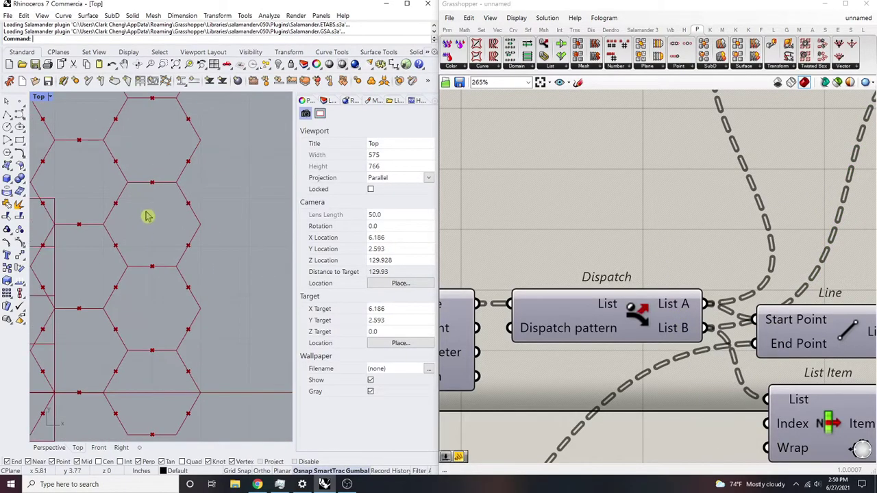
Move the multi-output List Item component to free canvas space below Evaluate Curve
right_click_drag(698, 288, 775, 133)
scroll(757, 154, "down", 5)
right_click_drag(657, 324, 695, 267)
scroll(695, 266, "up", 3)
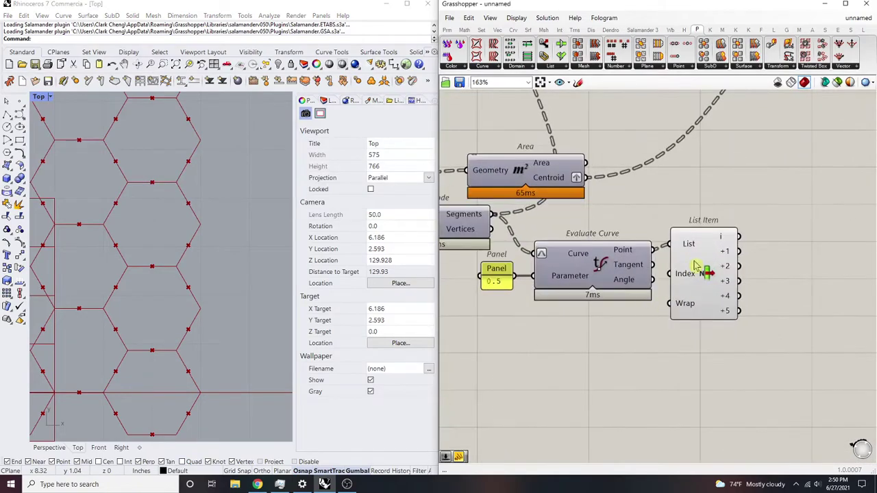
right_click_drag(753, 265, 690, 250)
left_click_drag(730, 300, 647, 248)
left_click_drag(620, 259, 630, 374)
left_click_drag(659, 268, 650, 412)
left_click(685, 315)
Add a Cull Pattern component in the free space near Evaluate Curve
right_click_drag(735, 194, 706, 243)
double_click(706, 244)
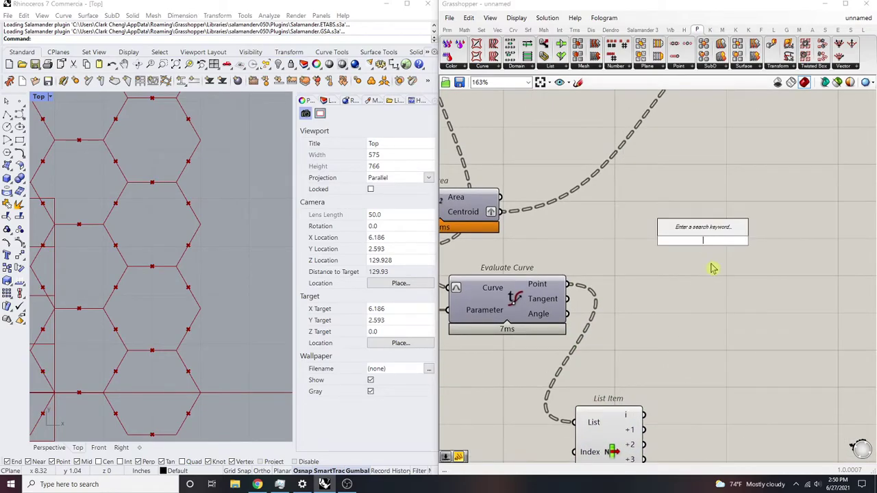
type("cull patt")
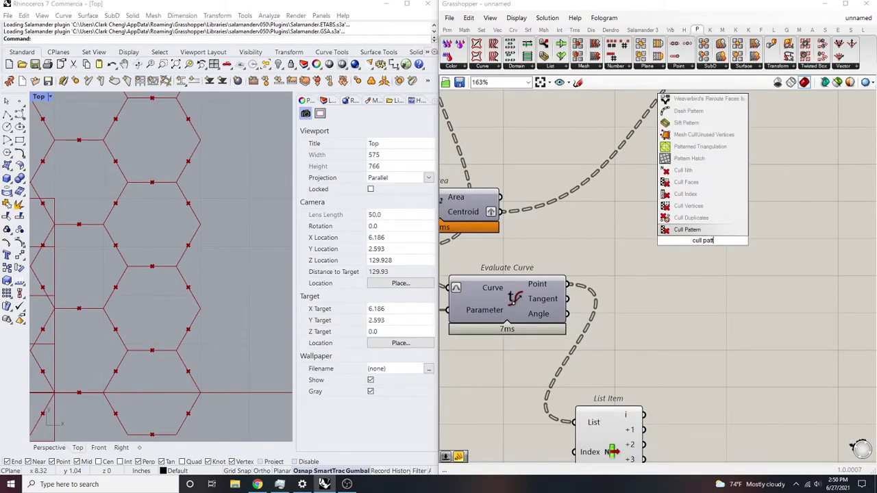
key("Return")
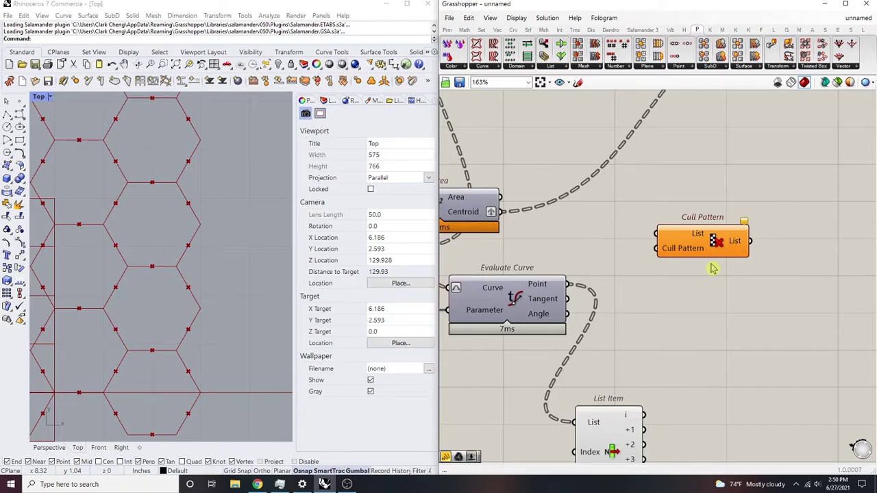
Put the List Item component below Evaluate Curve into its own group
right_click_drag(681, 312, 727, 203)
left_click_drag(784, 364, 641, 291)
left_click_drag(664, 330, 713, 316)
middle_click(696, 330)
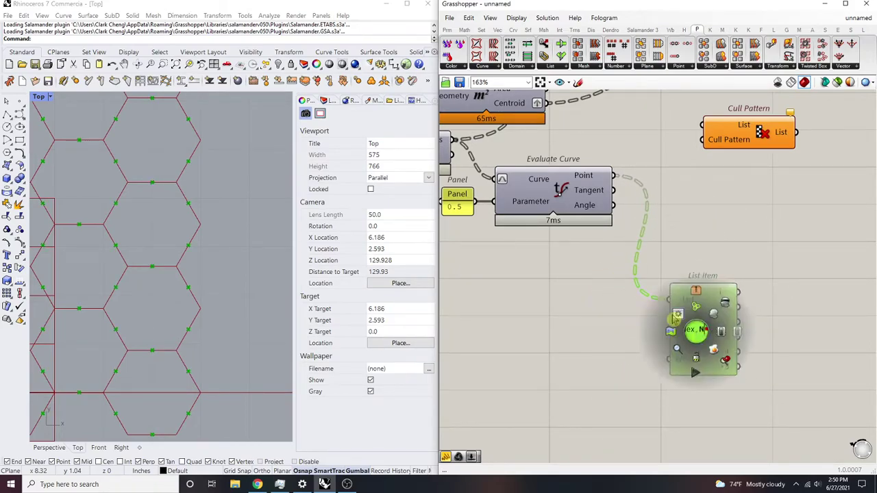
left_click(699, 312)
right_click_drag(736, 222, 646, 270)
scroll(647, 265, "up", 4)
left_click_drag(651, 259, 669, 336)
right_click_drag(667, 347, 713, 218)
Name the List Item's group "Method #1"
right_click(717, 202)
type("Mthods")
key("BackSpace")
key("BackSpace")
key("BackSpace")
key("BackSpace")
key("BackSpace")
type("ethod")
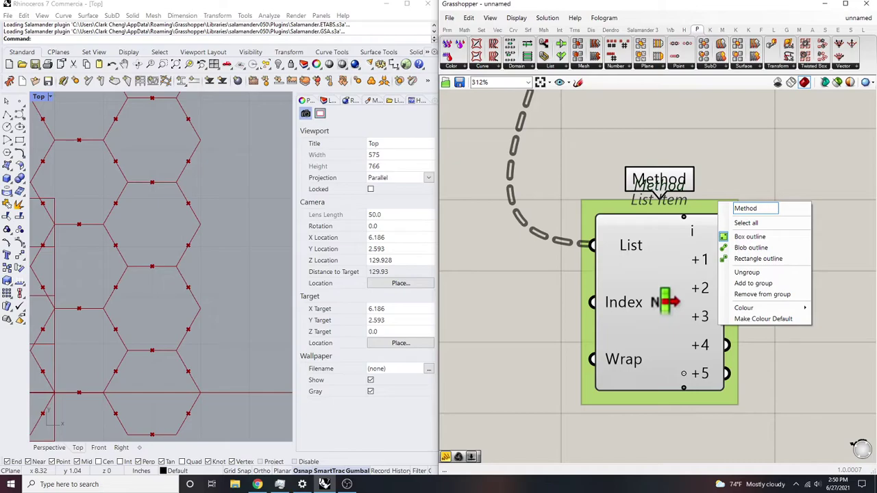
type(" #1")
left_click(797, 149)
scroll(658, 212, "up", 3)
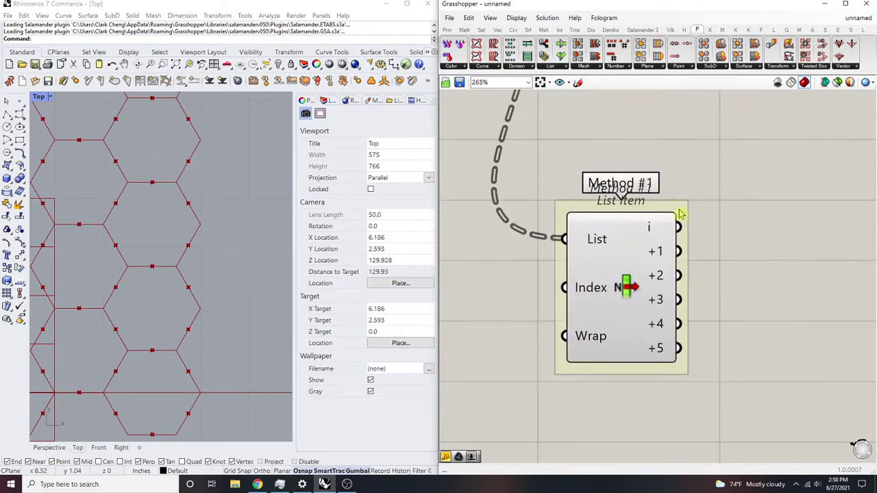
scroll(642, 163, "down", 3)
left_click(666, 191)
right_click(667, 190)
left_click(762, 151)
scroll(710, 163, "down", 4)
right_click_drag(702, 171, 659, 241)
scroll(656, 244, "up", 1)
left_click(657, 245)
left_click(686, 207)
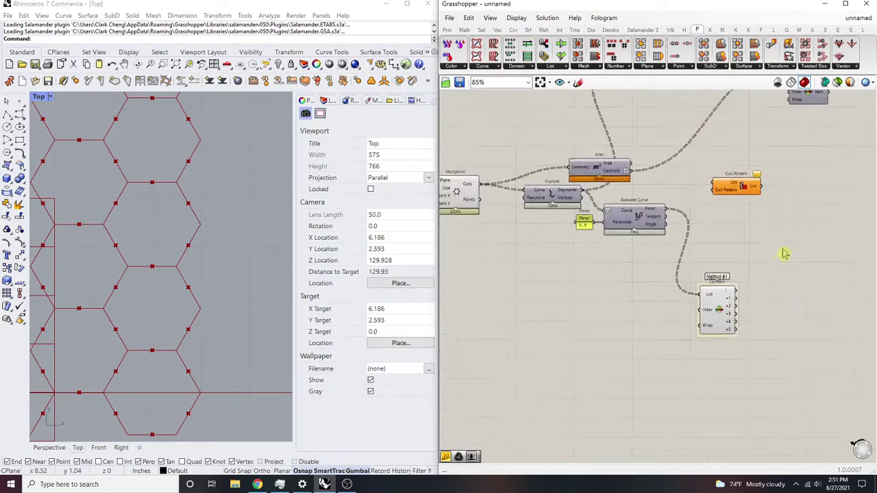
Move Cull Pattern closer to Evaluate Curve and connect the Point output to its List input
scroll(788, 192, "up", 2)
left_click_drag(700, 187, 726, 234)
scroll(651, 255, "up", 4)
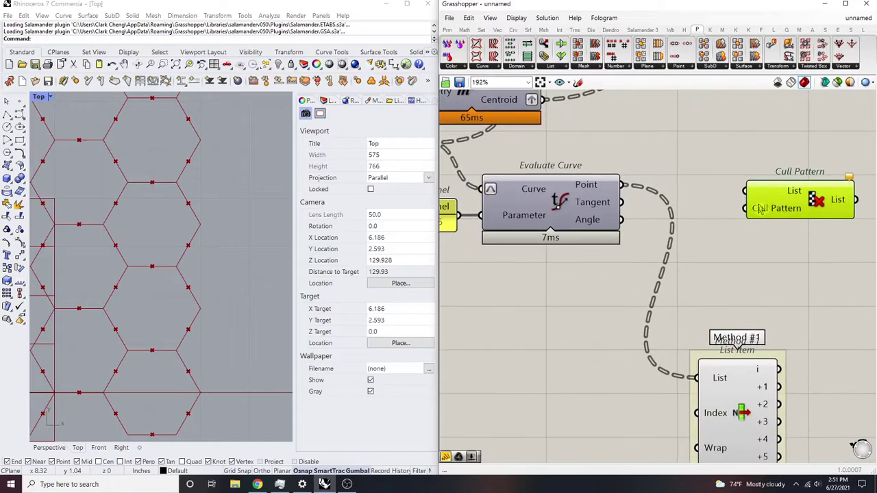
right_click_drag(166, 206, 195, 221)
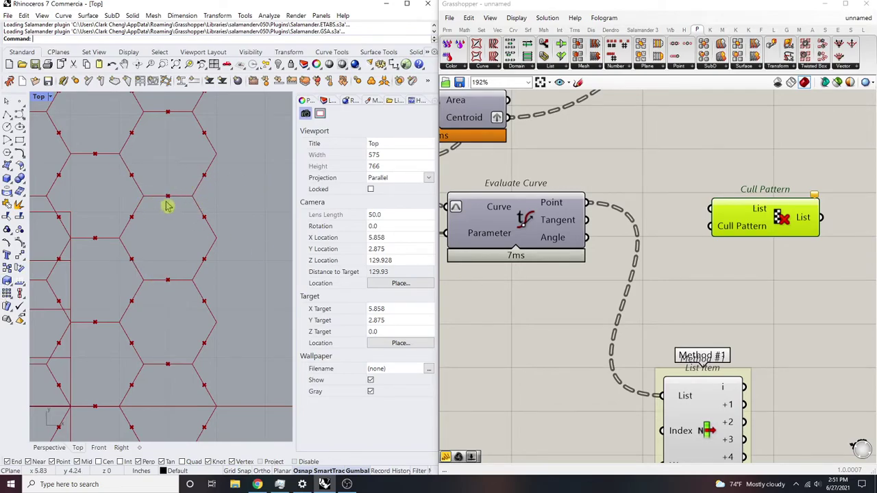
right_click_drag(702, 284, 662, 305)
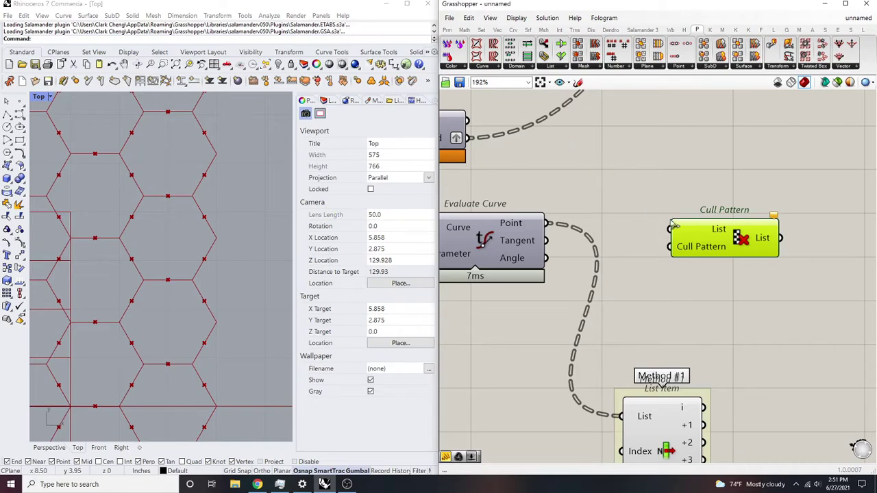
left_click_drag(640, 202, 546, 223)
Add a panel below Cull Pattern containing 1 and 0 on separate lines
right_click_drag(697, 251, 723, 236)
scroll(795, 218, "up", 2)
double_click(606, 330)
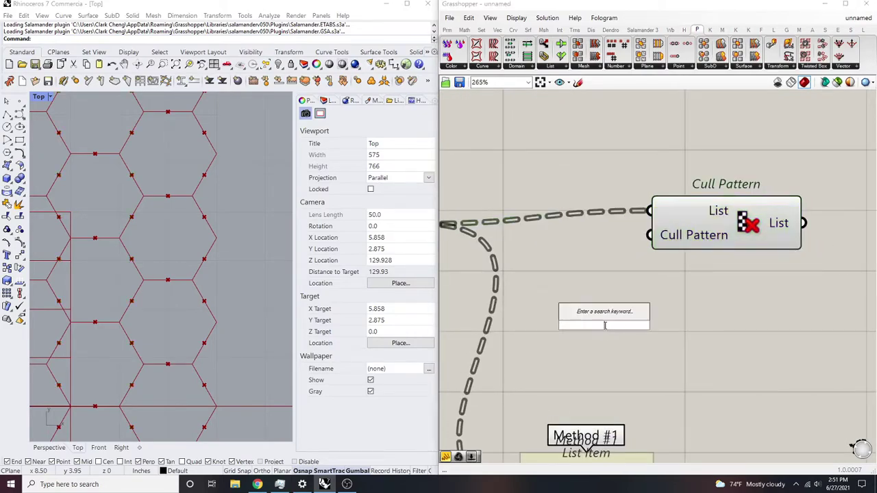
type("//")
left_click(621, 312)
double_click(621, 311)
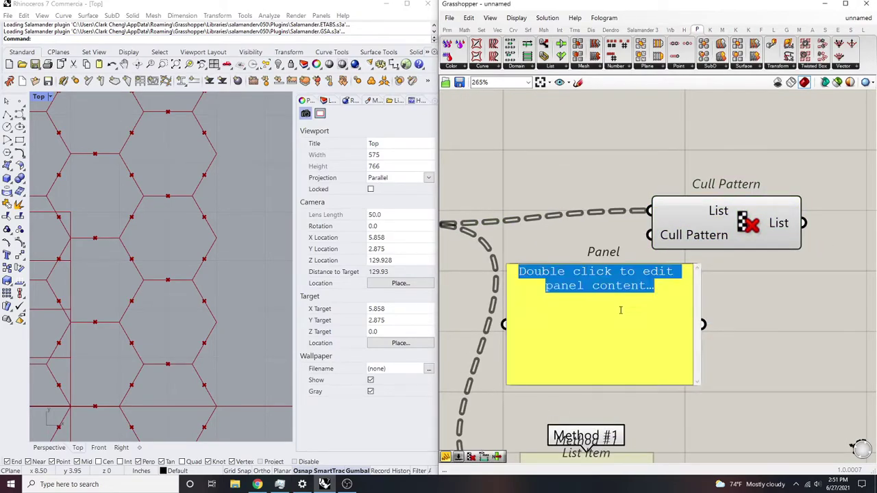
type("1")
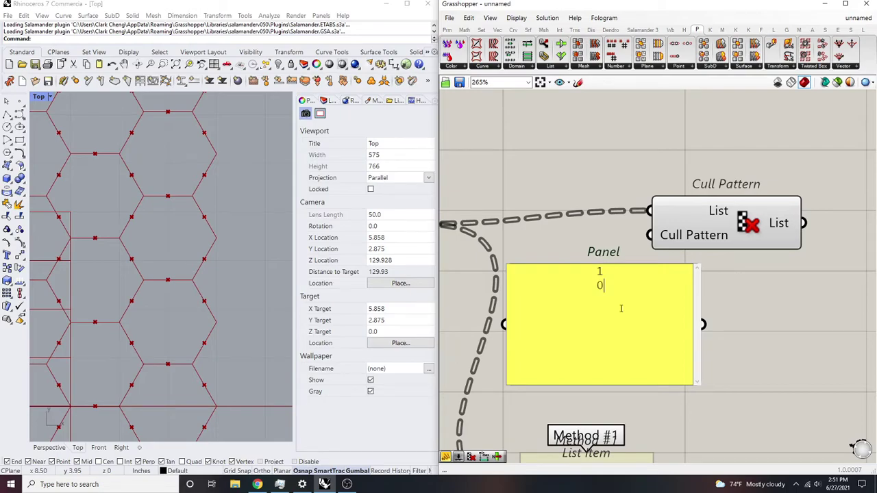
left_click(756, 288)
Turn off Multiline Data for the 1/0 panel and connect it to the Cull Pattern input
left_click(658, 295)
right_click(659, 296)
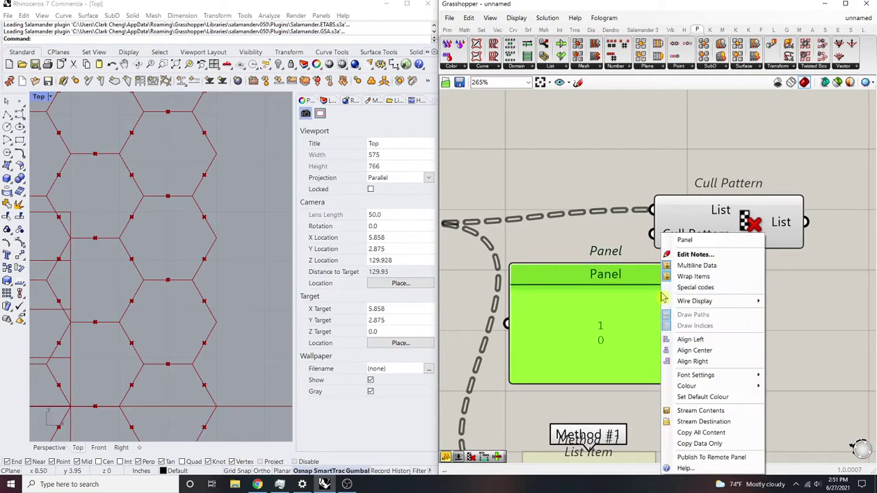
left_click(693, 277)
left_click_drag(705, 323, 654, 234)
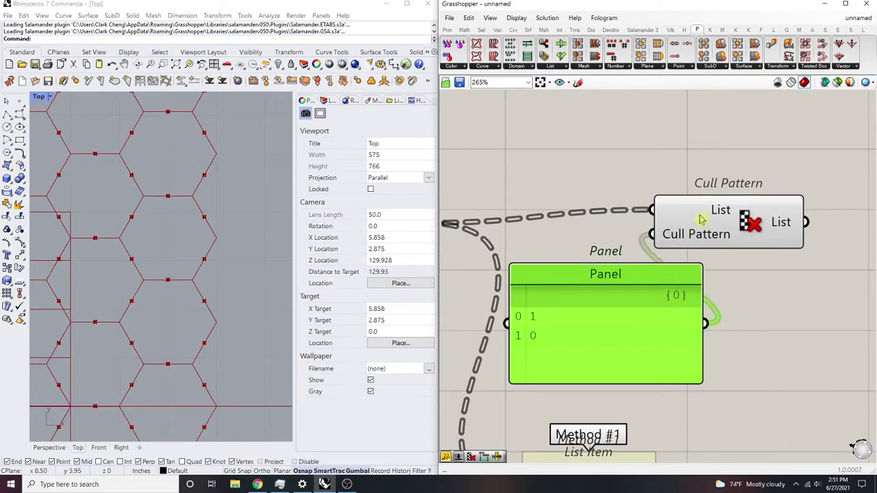
Select the Cull Pattern component and examine which edge midpoints it keeps on the hexagons
left_click(697, 221)
scroll(200, 188, "down", 12)
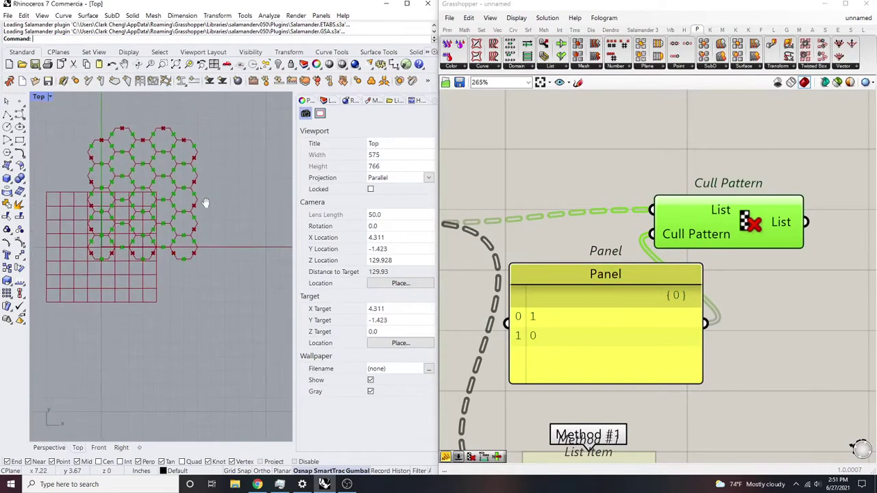
scroll(191, 252, "up", 10)
right_click_drag(717, 219, 679, 234)
scroll(700, 264, "down", 8)
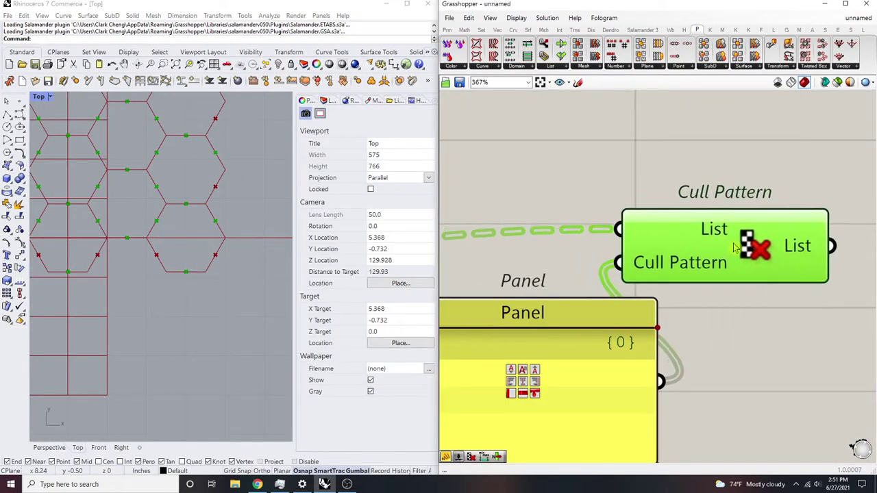
scroll(700, 264, "up", 4)
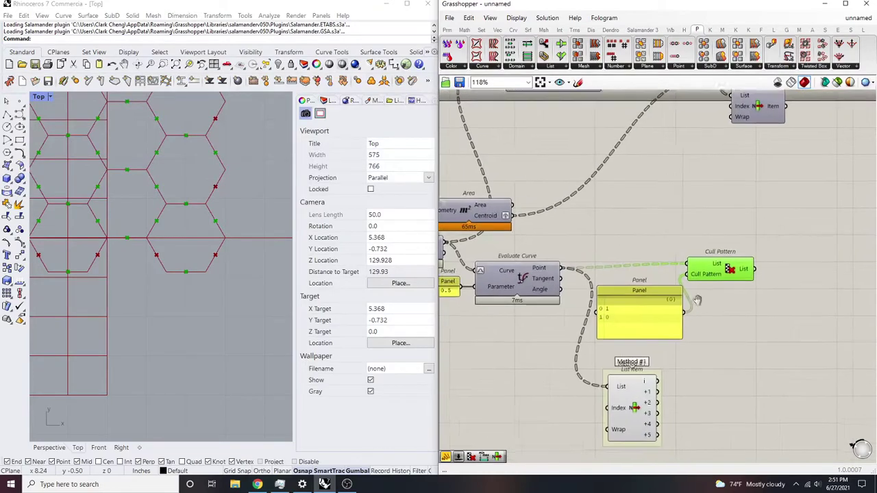
Move Cull Pattern clear of its panel and add a Line component beside it
left_click_drag(726, 254, 756, 259)
double_click(790, 199)
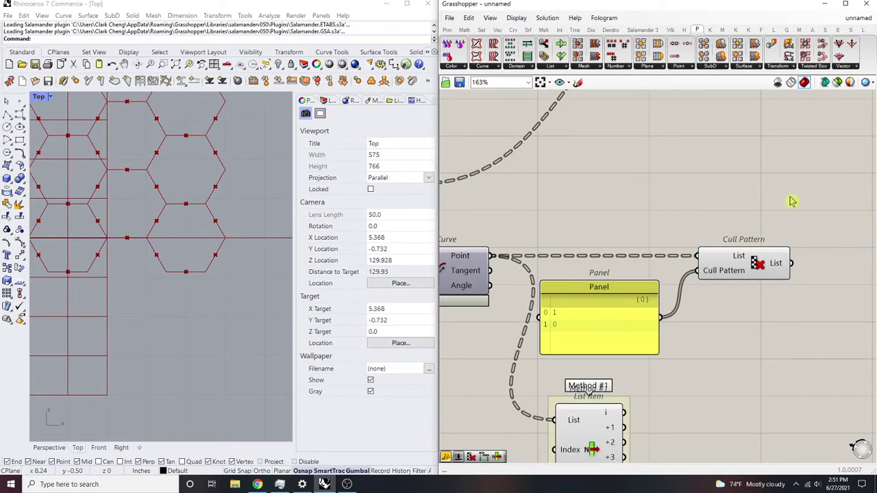
right_click_drag(818, 273, 787, 278)
double_click(791, 213)
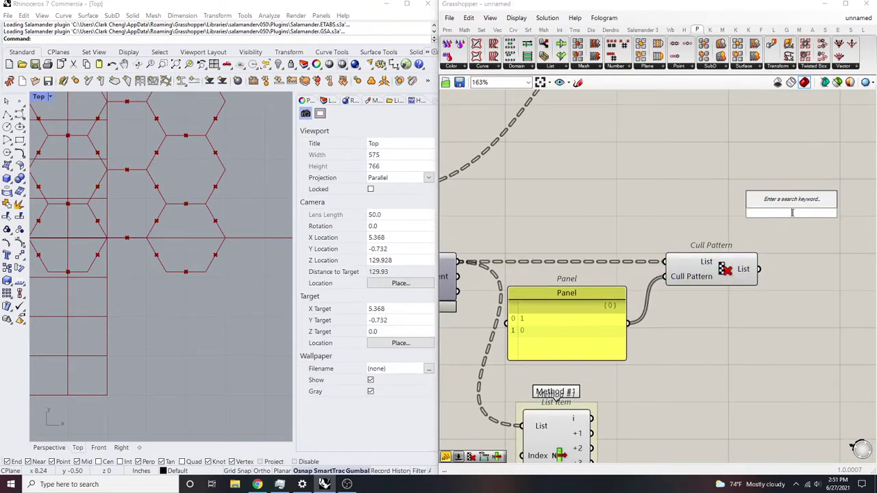
type("line")
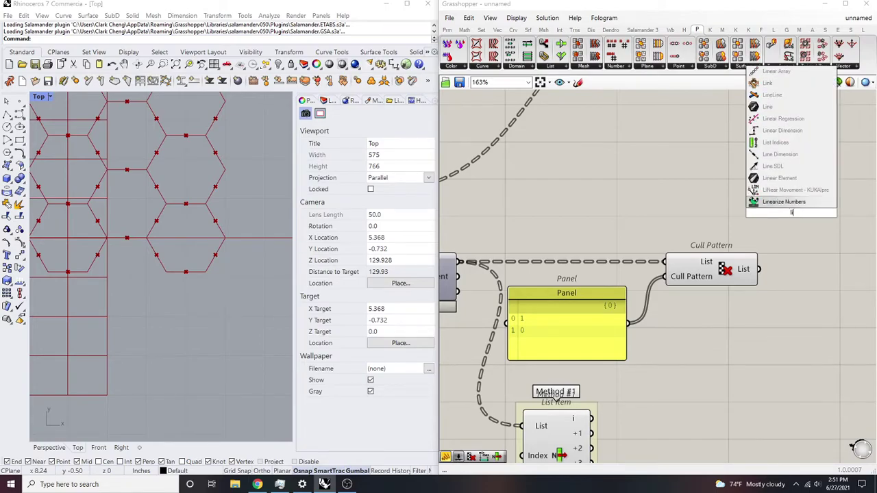
left_click(787, 195)
scroll(765, 209, "up", 1)
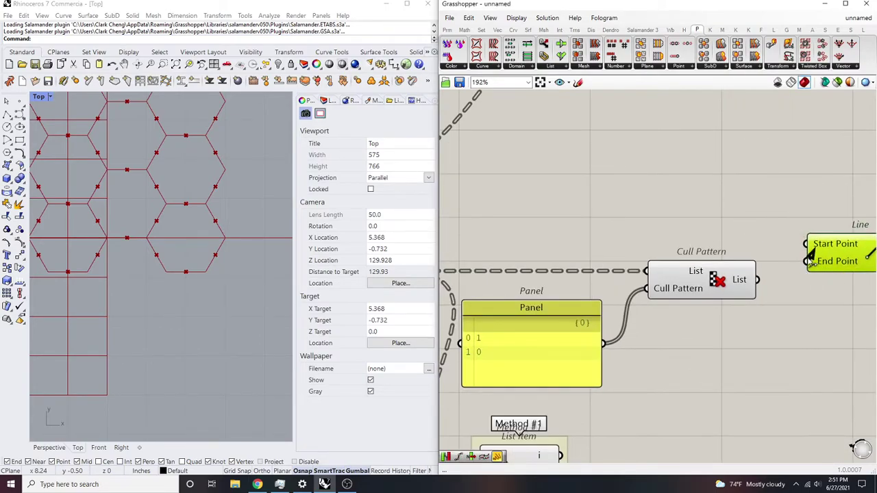
Connect Area's Centroid output to the Line's Start Point and Cull Pattern's List output to its End Point
scroll(829, 166, "down", 7)
left_click_drag(805, 244, 655, 176)
scroll(117, 226, "up", 3)
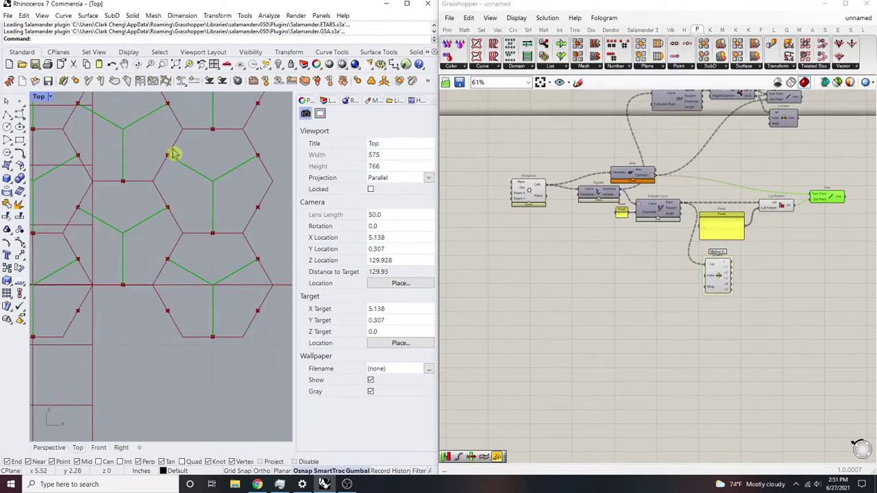
Turn on the Area component's preview to display the hexagon centroids with the new lines
scroll(231, 215, "up", 2)
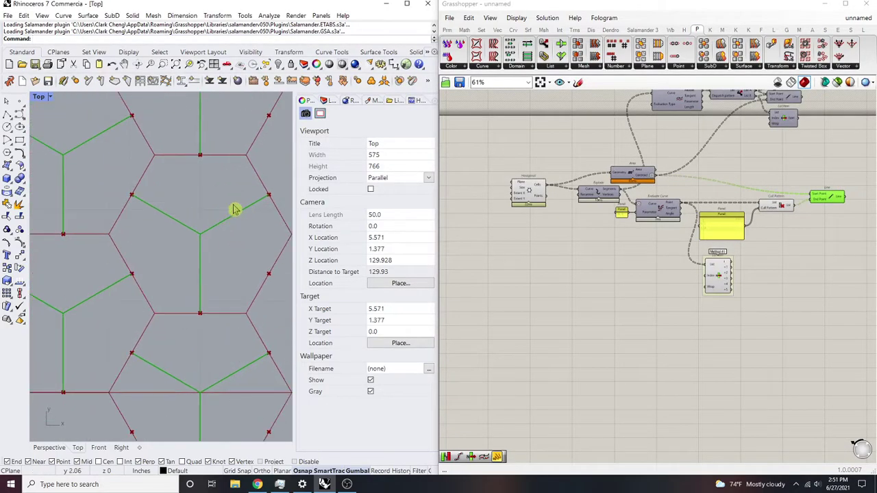
middle_click(637, 161)
left_click(654, 161)
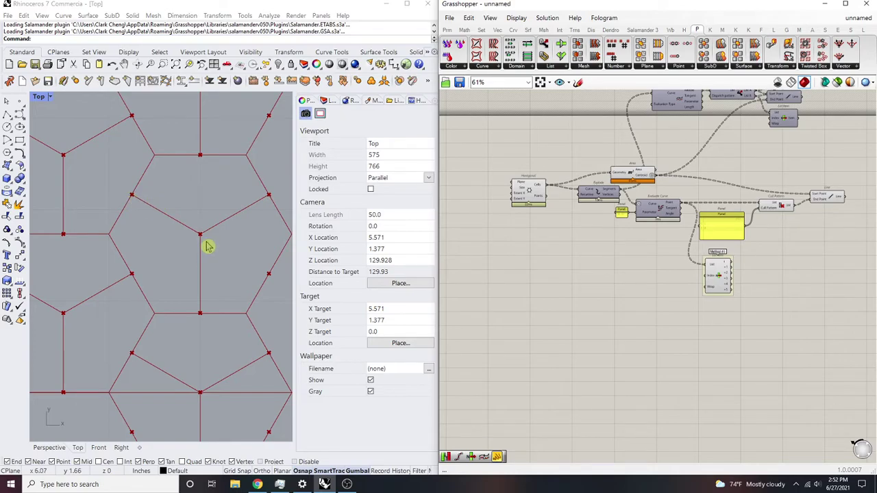
scroll(767, 285, "up", 2)
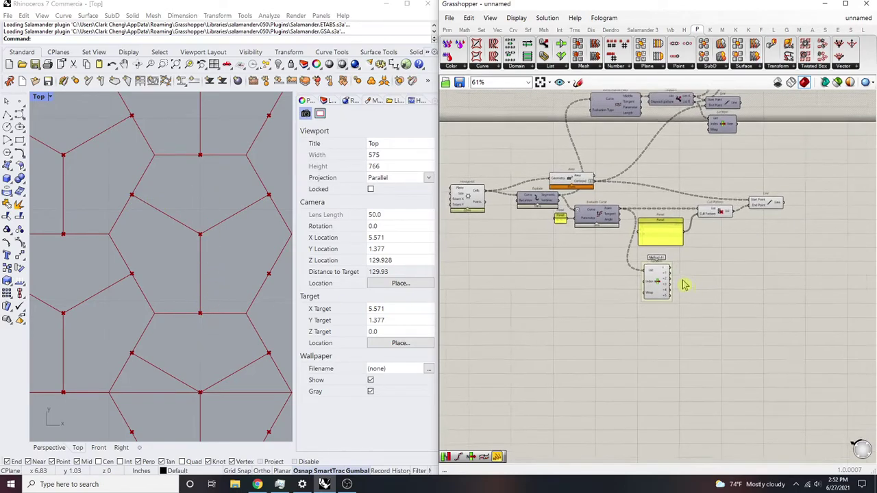
Ungroup the List Item's "Method #1" group
left_click(658, 288)
middle_click(659, 284)
middle_click(655, 282)
left_click(655, 259)
middle_click(666, 265)
right_click(680, 261)
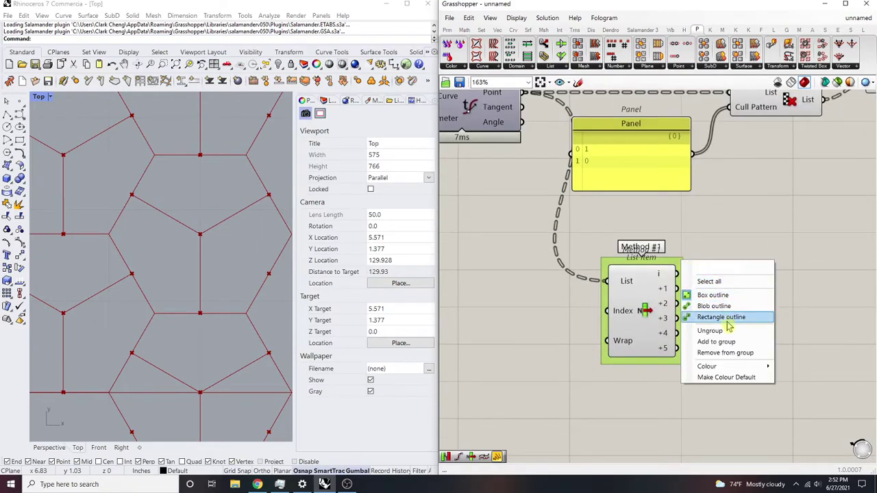
left_click(729, 330)
left_click(666, 287)
right_click(666, 287)
left_click(747, 245)
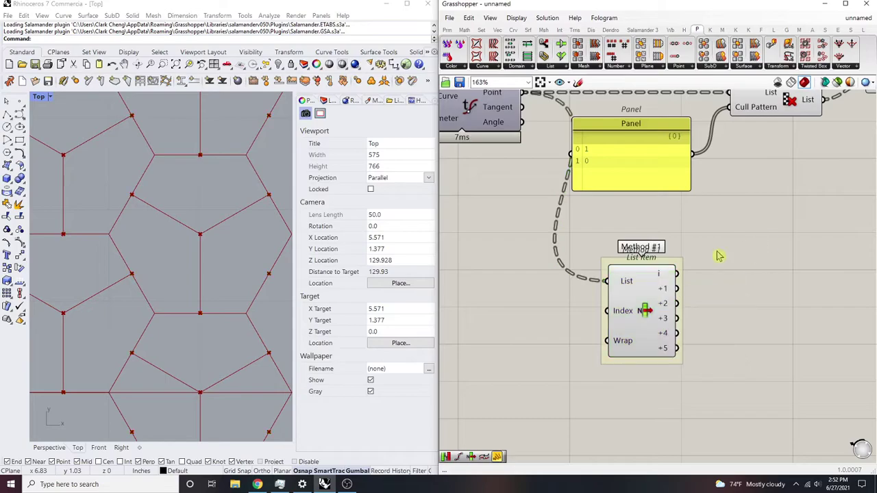
left_click(671, 261)
right_click(672, 261)
left_click(700, 331)
Add a Line component beside List Item, connecting List Item's i output to its Start Point and Area's Centroid to its End Point
scroll(701, 251, "down", 3)
double_click(703, 255)
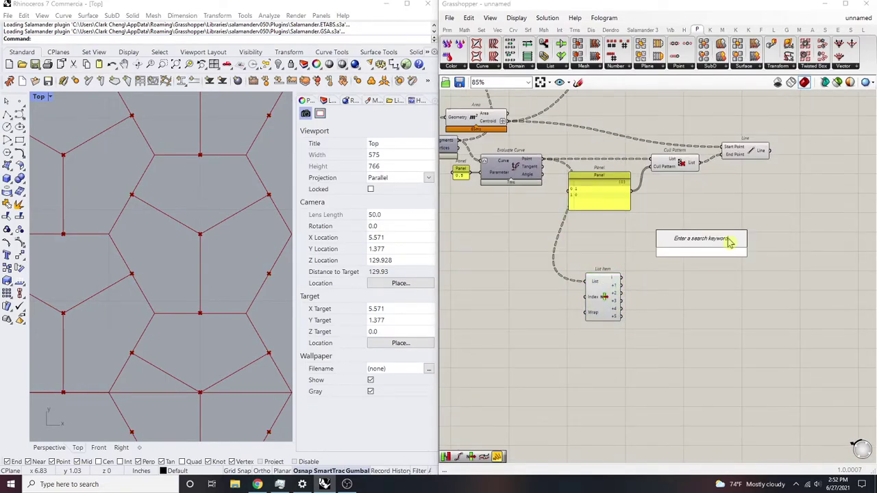
type("line")
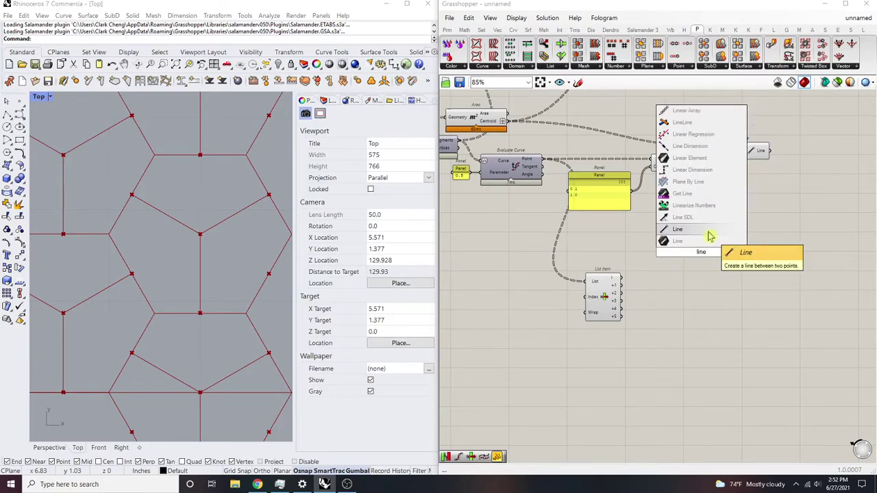
left_click(707, 230)
scroll(683, 282, "up", 3)
left_click_drag(727, 210, 610, 188)
scroll(624, 285, "up", 1)
scroll(721, 292, "down", 7)
scroll(732, 318, "up", 3)
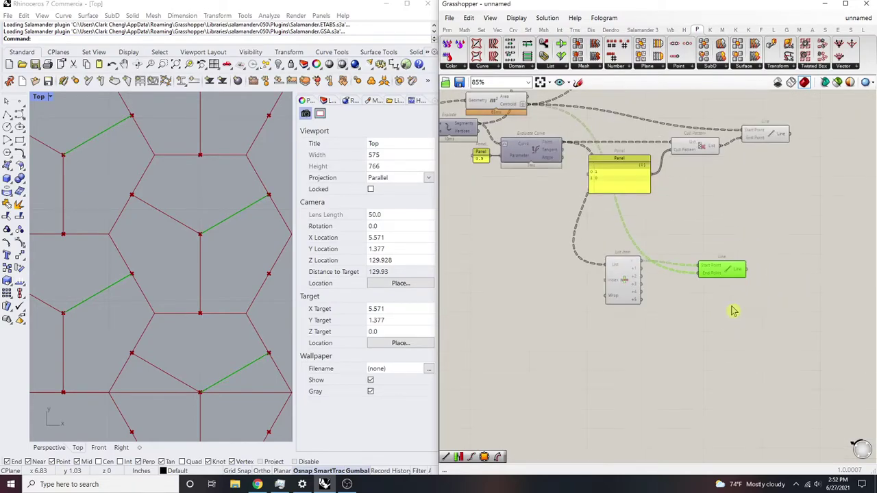
Duplicate the Line component below the first and connect List Item's +2 output to the copy's Start Point
left_click_drag(724, 271, 722, 311)
key("ctrl+c")
key("ctrl+v")
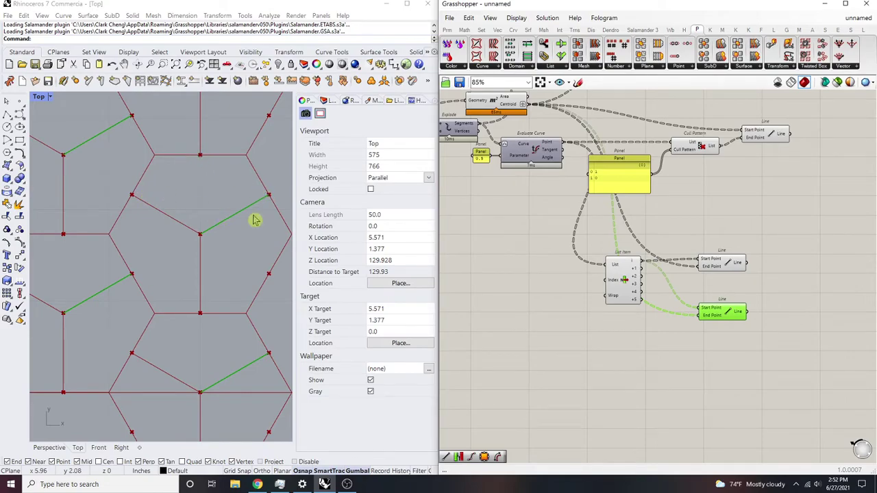
scroll(682, 298, "up", 3)
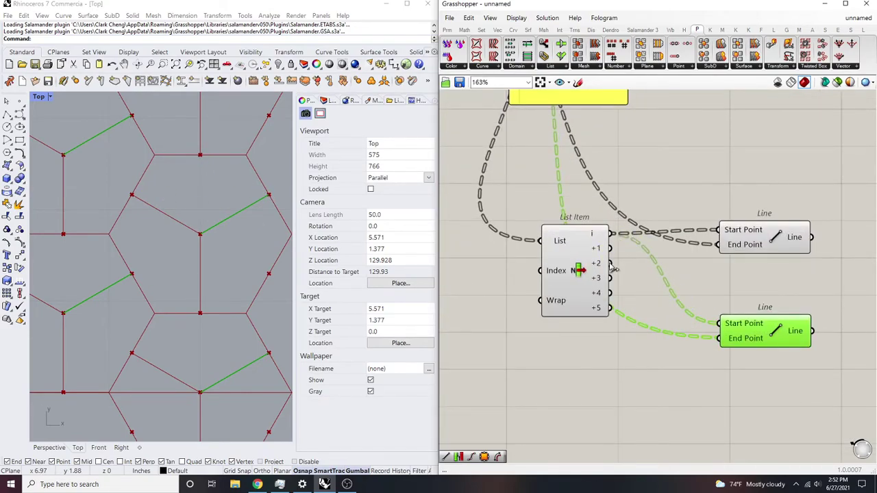
left_click_drag(732, 327, 609, 263)
Duplicate the Line component again and connect List Item's +4 output to the third Line's Start Point
right_click_drag(768, 320, 709, 266)
key("ctrl+c")
key("ctrl+v")
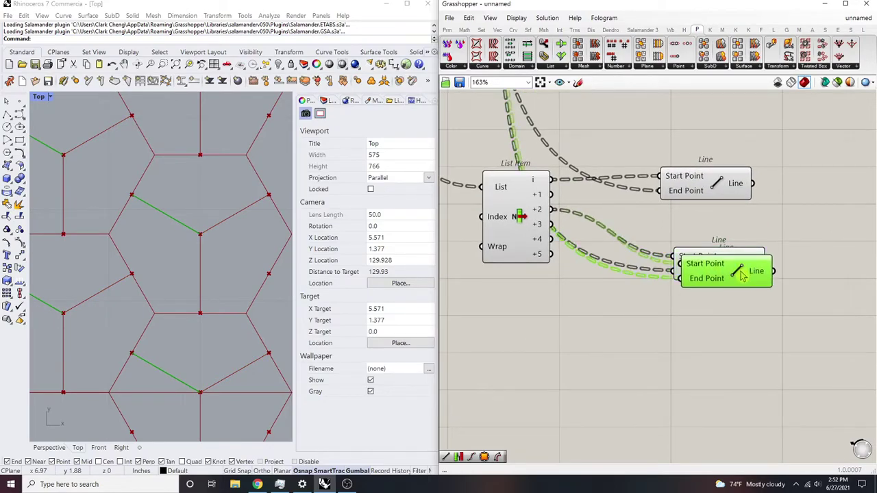
left_click_drag(739, 268, 733, 326)
left_click_drag(677, 327, 552, 240)
left_click(851, 308)
Group the List Item with its three Line components
right_click_drag(840, 264, 785, 274)
left_click_drag(799, 396, 612, 139)
left_click(660, 173)
left_click(719, 158)
scroll(772, 180, "down", 3)
left_click_drag(809, 322, 609, 257)
middle_click(607, 176)
left_click(630, 176)
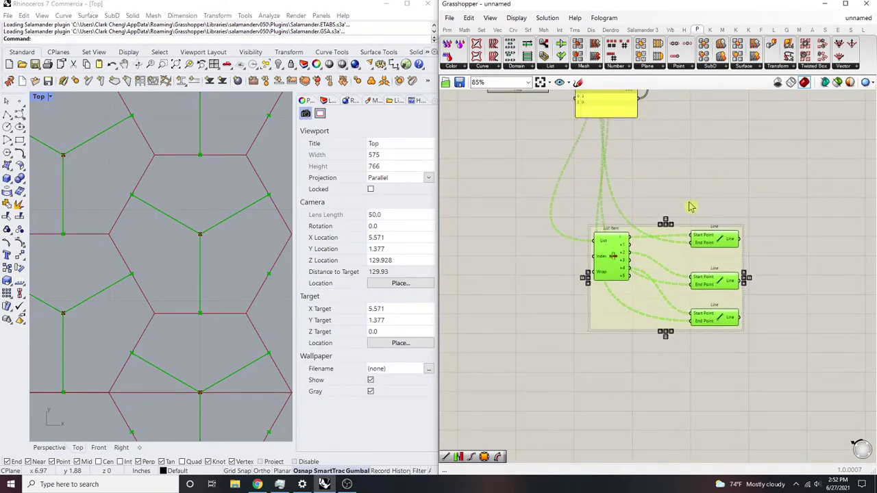
left_click(676, 207)
Recolour the List Item group blue with hue 210°, saturation 70 and value 88
right_click(673, 254)
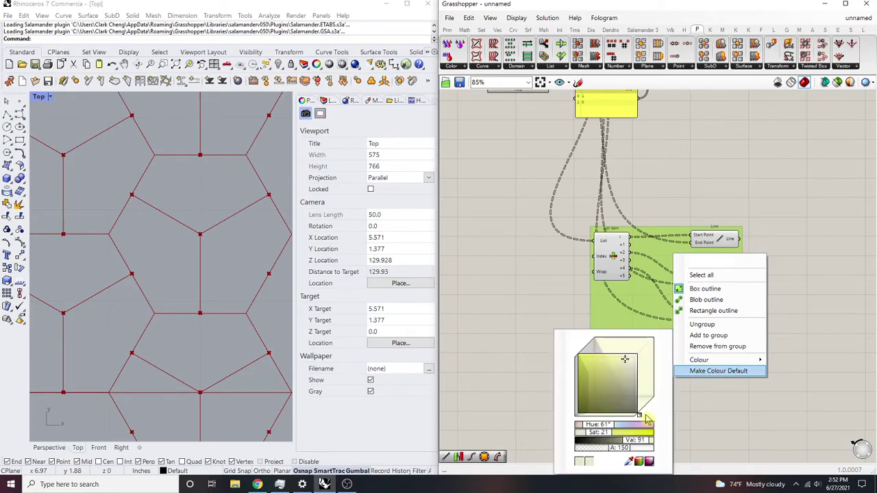
left_click(606, 428)
right_click(681, 259)
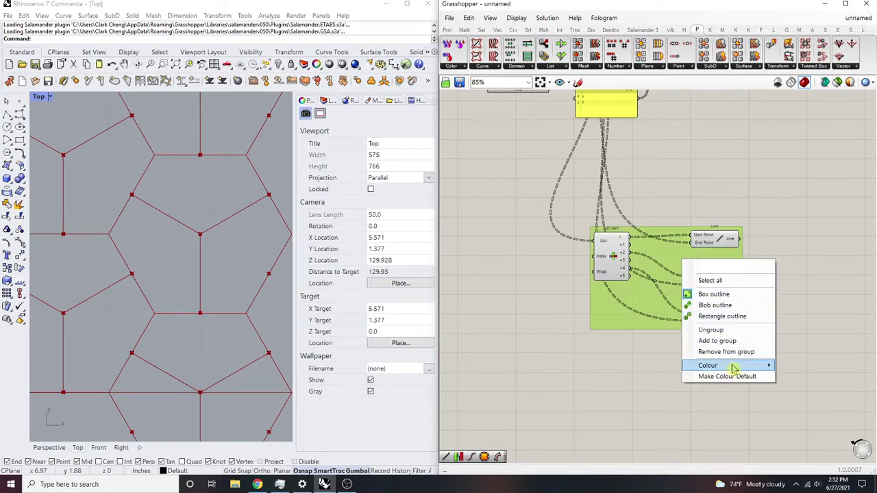
mouse_move(737, 367)
left_click_drag(616, 425, 633, 425)
left_click_drag(635, 354, 623, 352)
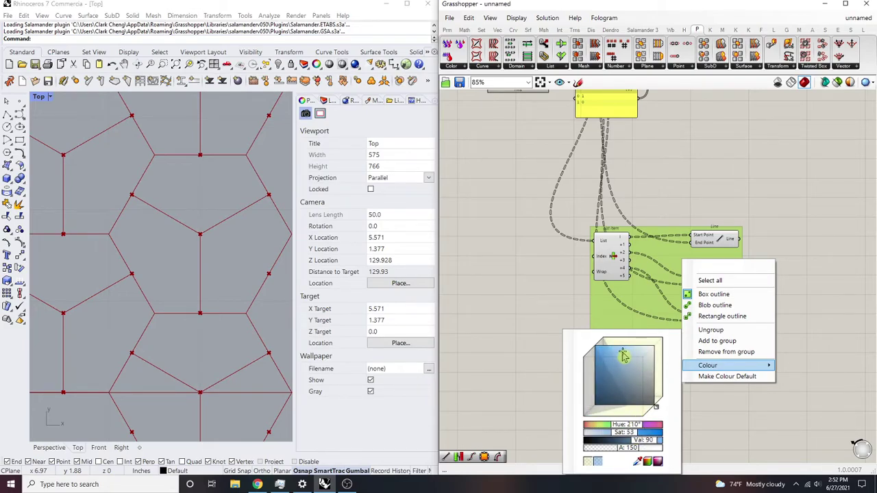
left_click(795, 267)
Name the blue List Item group "Method #1"
scroll(759, 248, "down", 5)
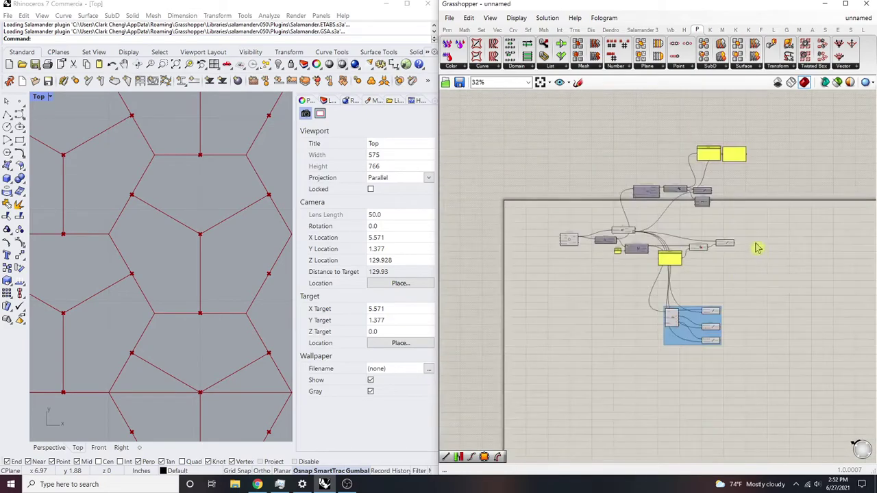
scroll(755, 323, "up", 5)
right_click_drag(675, 302, 715, 233)
scroll(714, 234, "down", 2)
scroll(689, 331, "up", 3)
left_click(705, 364)
right_click(705, 364)
left_click(755, 358)
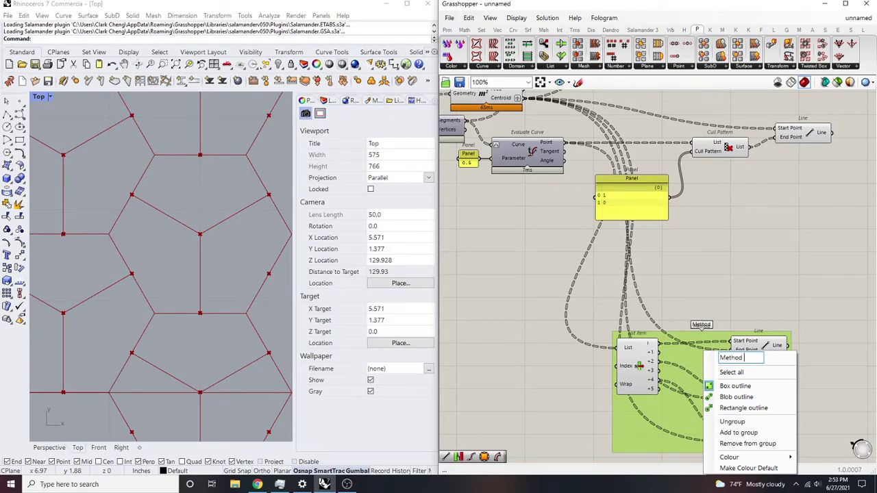
key("Return")
scroll(705, 322, "up", 4)
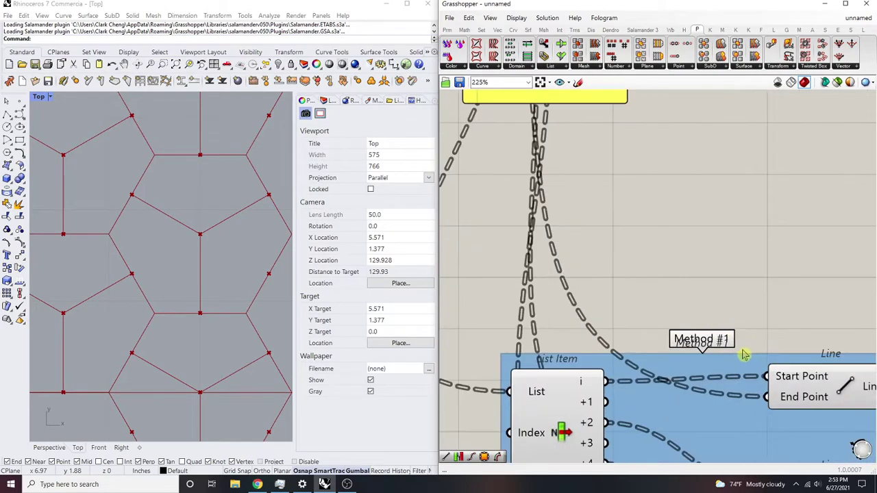
left_click(696, 329)
right_click(700, 331)
left_click(747, 263)
Group the Cull Pattern, its panel and its Line component in the standard group colour
scroll(733, 262, "down", 8)
scroll(765, 158, "up", 5)
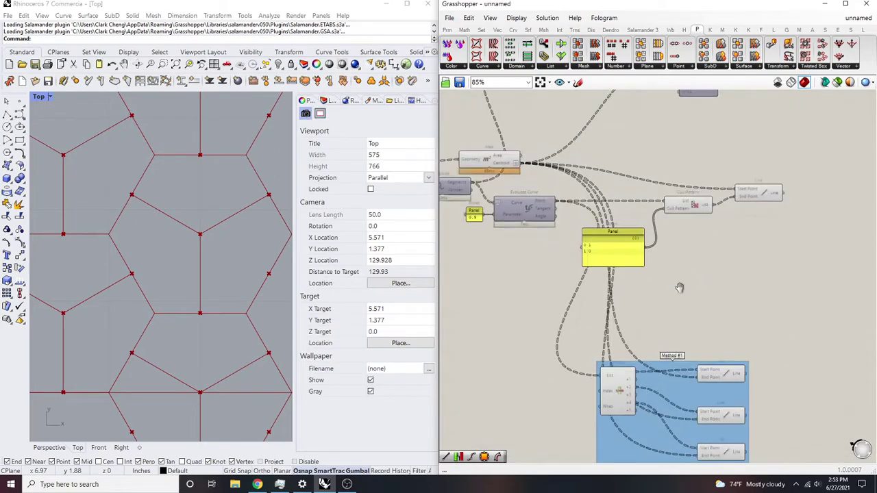
left_click_drag(779, 315, 572, 181)
middle_click(646, 207)
left_click(646, 183)
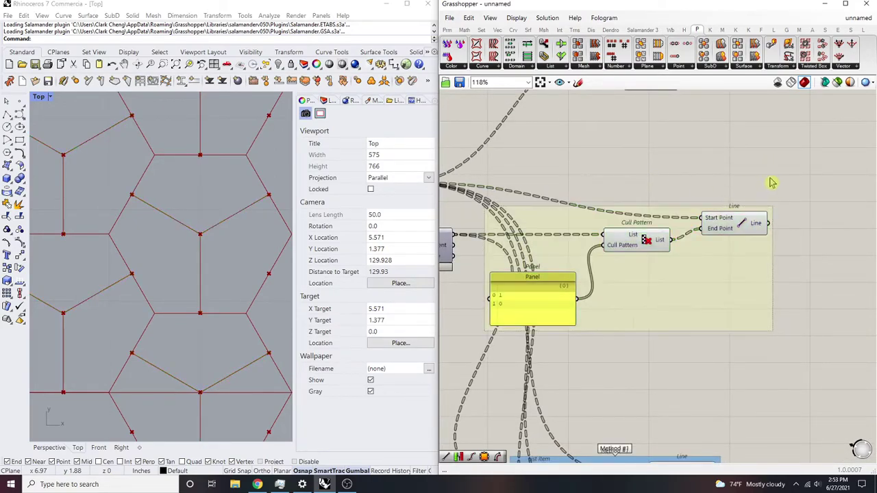
right_click_drag(724, 280, 706, 256)
left_click(706, 256)
Make the Method #1 group's blue the default group colour
right_click_drag(804, 209, 759, 182)
scroll(759, 182, "up", 3)
right_click(668, 352)
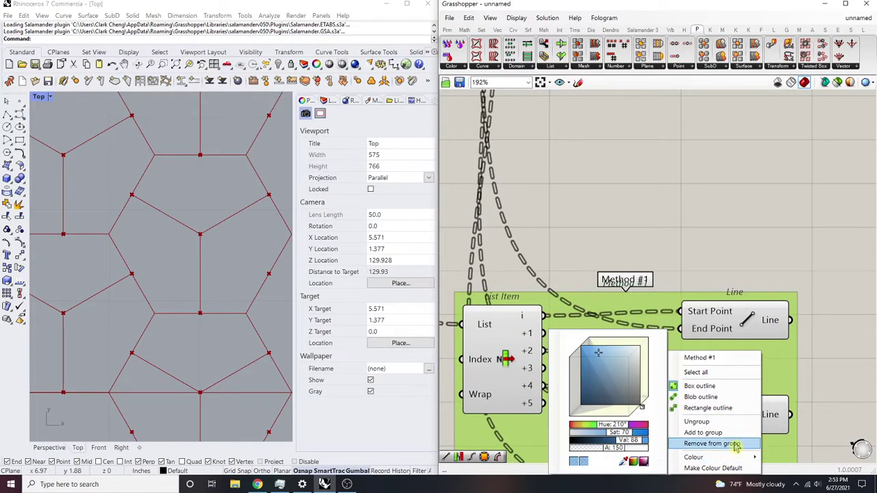
left_click(732, 471)
left_click(746, 230)
Group the Cull Pattern, its panel and Line in the default blue and name the group "Method #2"
right_click_drag(745, 227, 714, 351)
scroll(714, 351, "down", 5)
left_click_drag(769, 315, 595, 231)
middle_click(623, 221)
left_click(625, 198)
left_click(700, 199)
right_click_drag(699, 198, 719, 251)
scroll(719, 250, "up", 2)
left_click(739, 357)
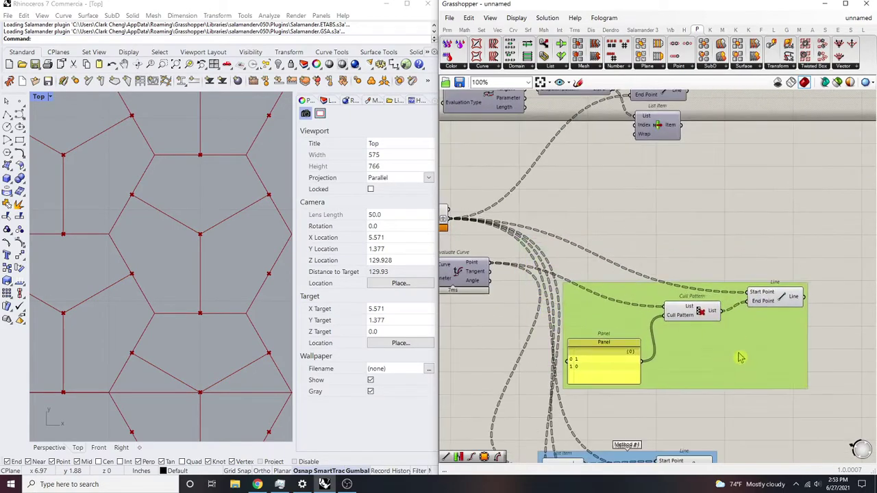
right_click(738, 338)
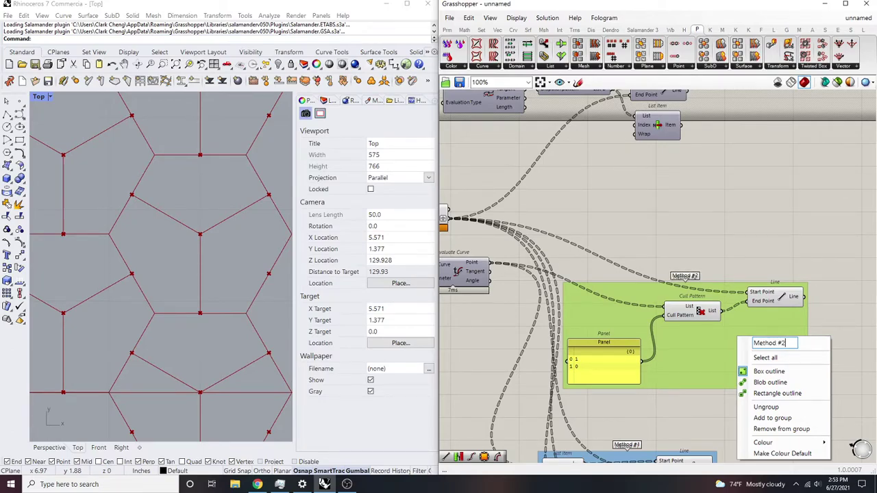
left_click(781, 304)
Move the Method #1 group closer beneath the Method #2 group so that their left edges line up
scroll(754, 247, "down", 3)
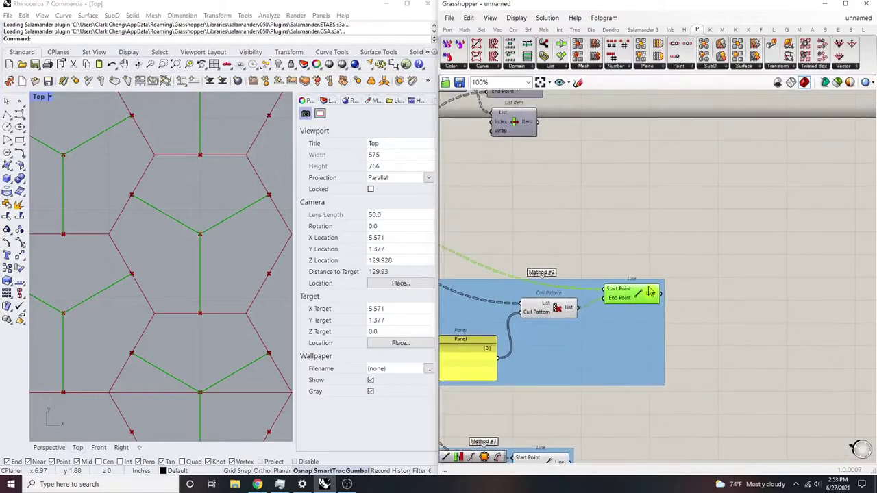
scroll(644, 287, "up", 1)
left_click_drag(775, 385, 663, 240)
left_click(766, 300)
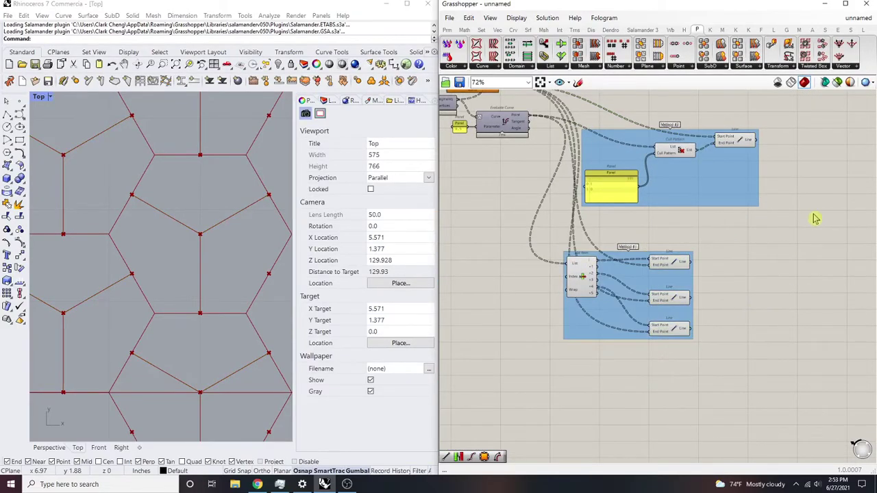
right_click_drag(813, 216, 770, 266)
scroll(770, 266, "up", 1)
left_click(695, 180)
right_click_drag(677, 288, 718, 231)
scroll(718, 231, "down", 3)
left_click_drag(651, 296, 670, 275)
left_click(791, 251)
scroll(733, 278, "up", 4)
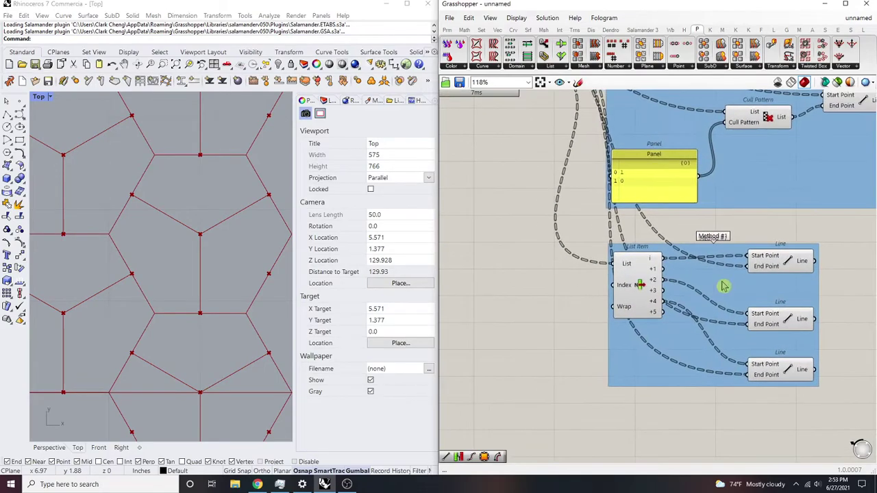
Select the first Line in Method #1 and the Line in Method #2 to compare the geometry each one generates
scroll(724, 281, "up", 2)
left_click(783, 265)
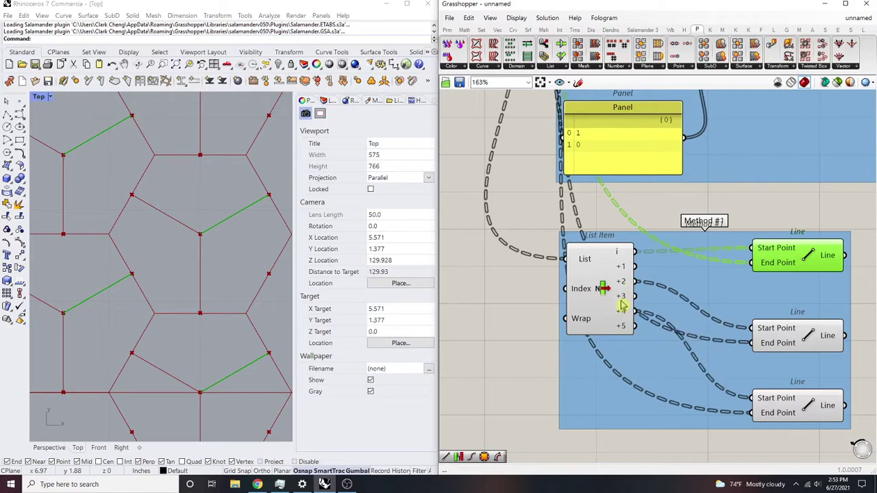
right_click_drag(729, 167, 613, 292)
scroll(614, 291, "down", 3)
scroll(711, 193, "up", 2)
left_click(721, 216)
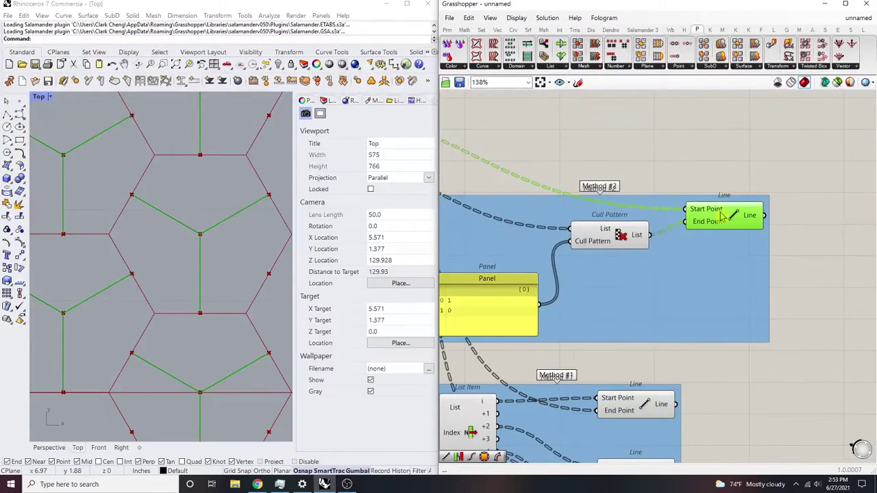
left_click(721, 136)
Move the Curve Middle Point and Dispatch cluster closer to Area, and Evaluate Curve with its 0.5 panel down beside the method groups
right_click_drag(718, 149, 733, 267)
scroll(719, 218, "down", 4)
left_click_drag(728, 225, 521, 134)
left_click_drag(530, 152, 542, 184)
left_click(662, 233)
right_click_drag(664, 233, 821, 192)
left_click_drag(677, 243, 660, 261)
left_click_drag(677, 310, 691, 314)
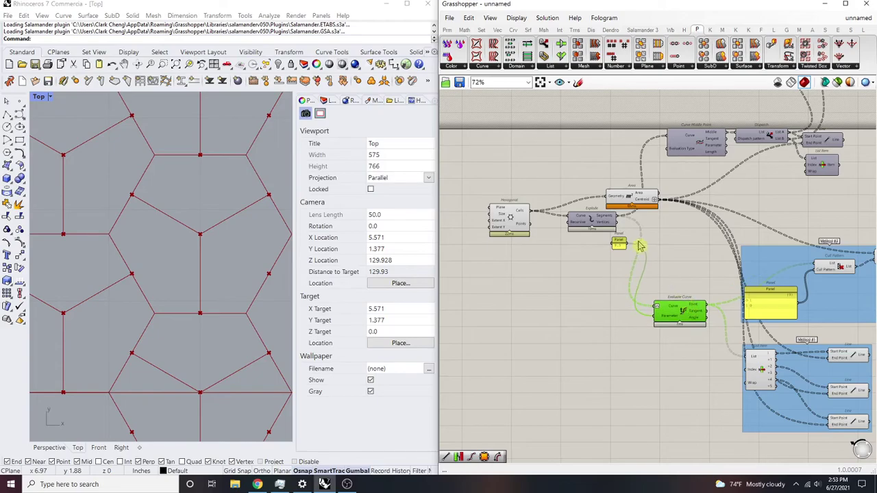
scroll(685, 134, "up", 4)
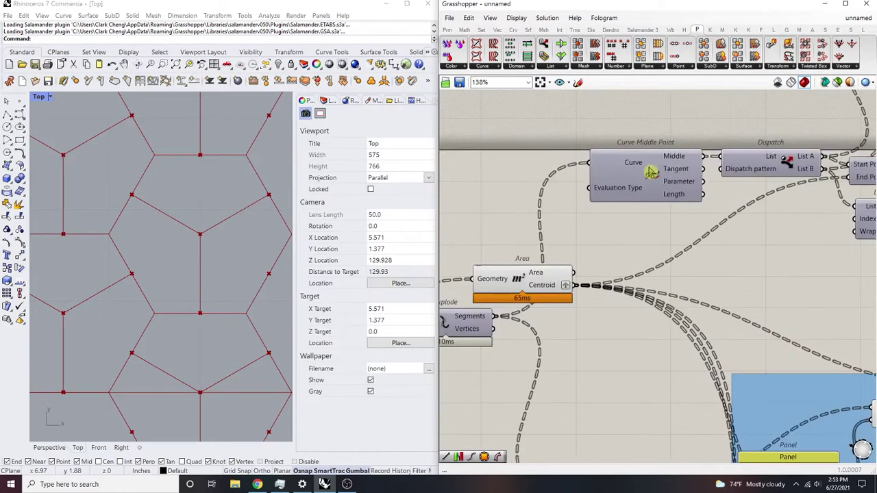
scroll(683, 135, "down", 3)
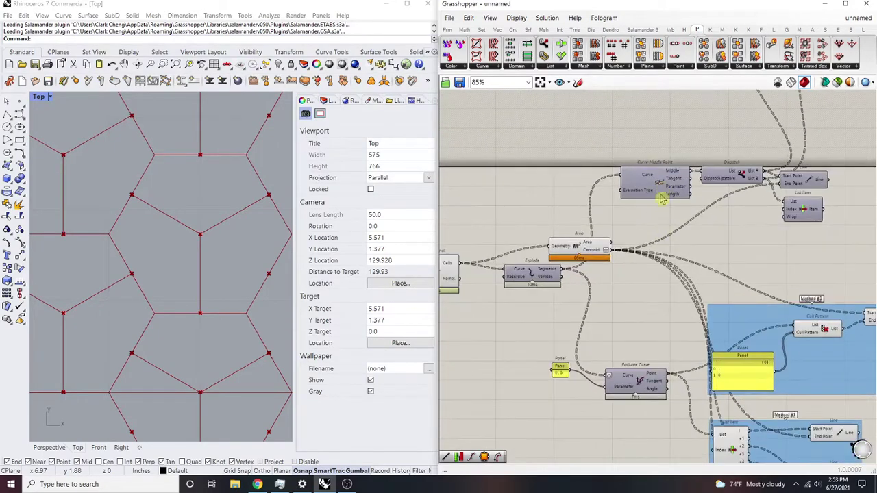
Copy the Evaluate Curve component to just above Curve Middle Point
left_click_drag(647, 396, 656, 147)
scroll(682, 226, "up", 3)
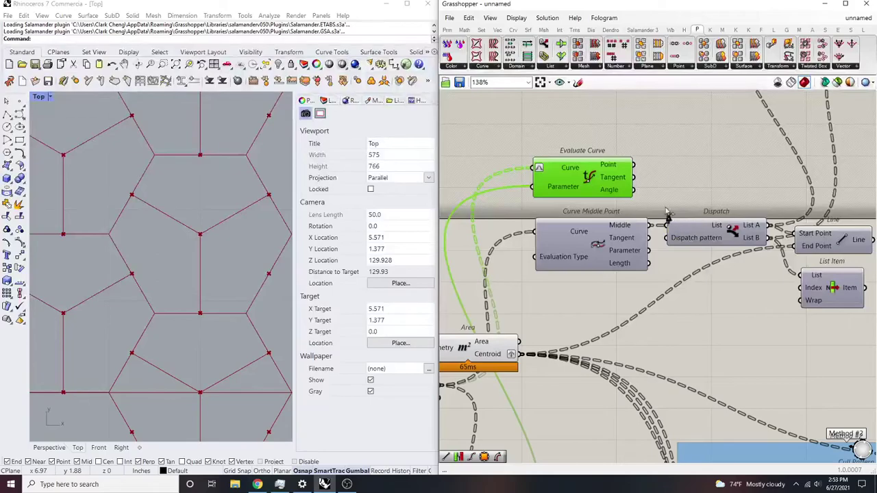
left_click(699, 146)
Turn on the preview of the Line component fed by Dispatch
scroll(664, 225, "down", 5)
scroll(733, 215, "up", 3)
left_click(745, 252)
middle_click(745, 252)
left_click(758, 240)
left_click(790, 208)
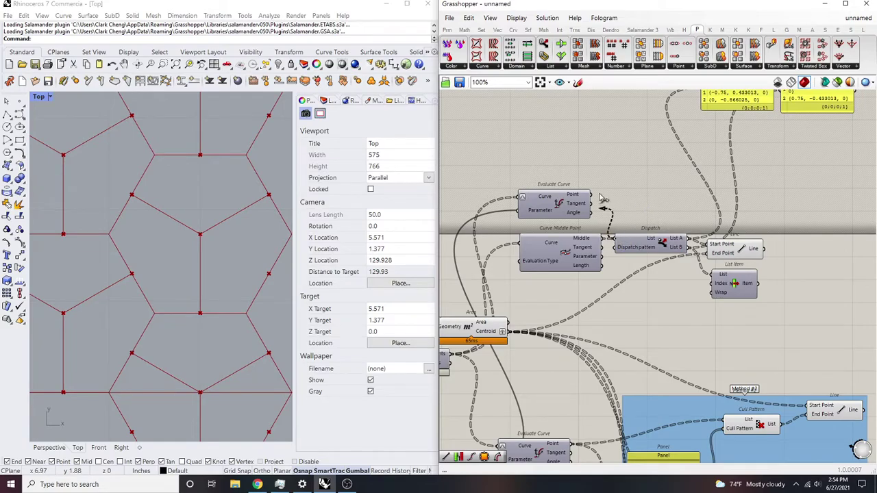
Compare the copied Evaluate Curve with Curve Middle Point as alternative ways to find the segment midpoints
right_click_drag(567, 263, 629, 238)
left_click_drag(629, 247, 609, 155)
left_click(689, 124)
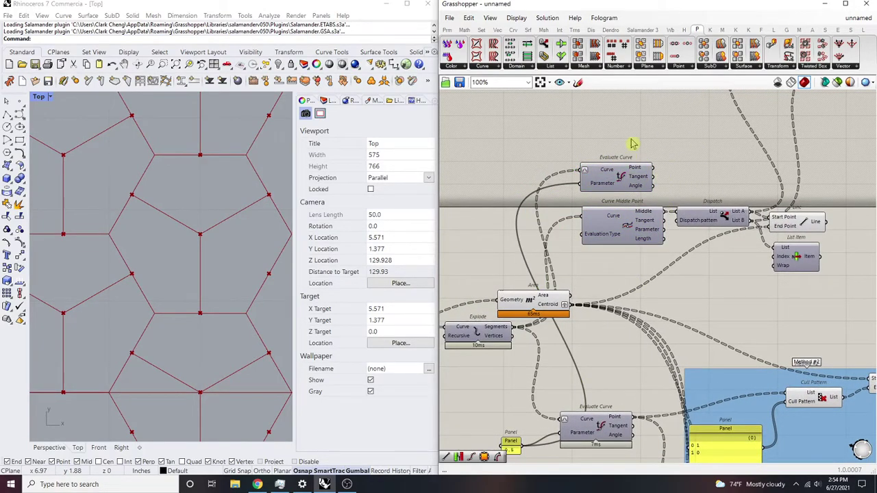
scroll(593, 258, "down", 5)
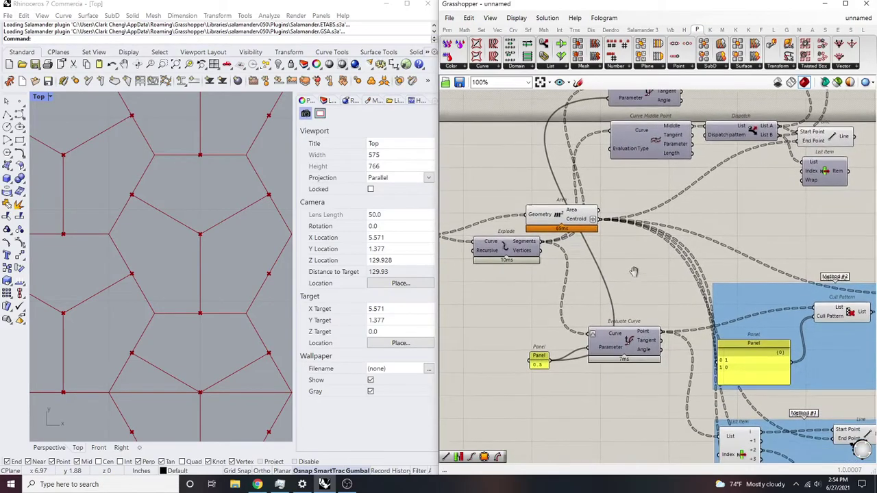
scroll(606, 329, "up", 4)
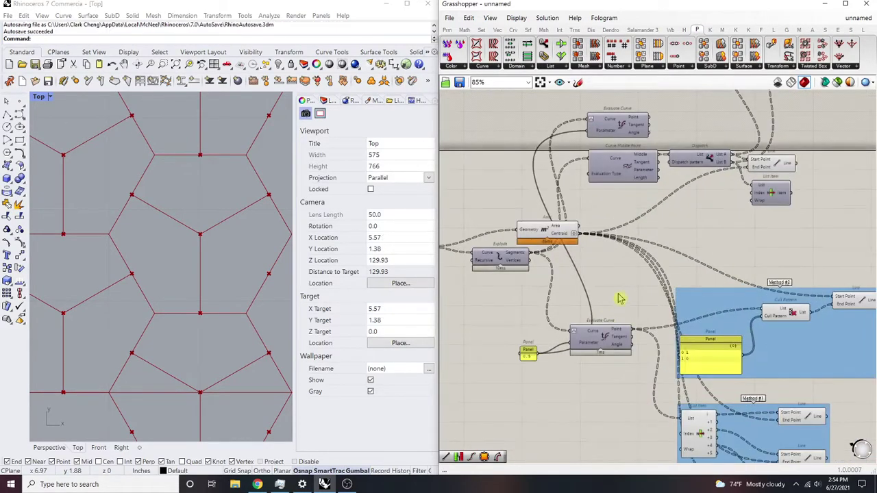
Add a Point On Curve component below Dispatch
double_click(603, 299)
right_click_drag(625, 318, 578, 326)
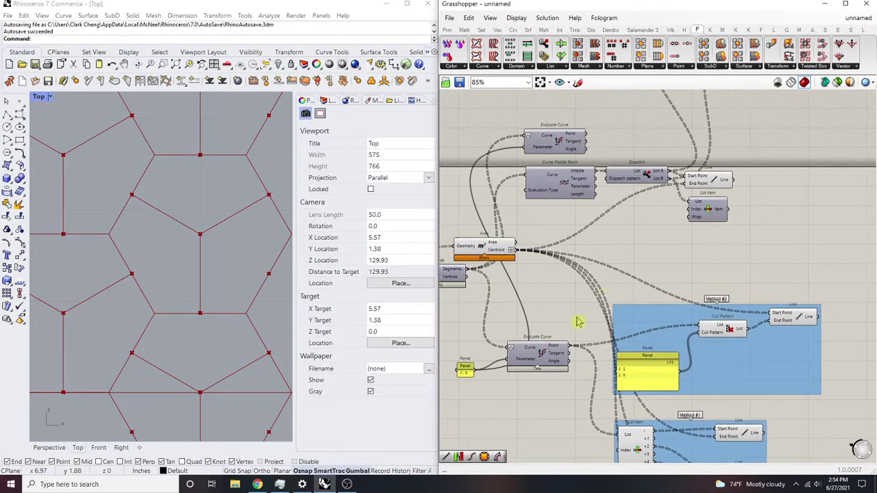
right_click_drag(673, 237, 646, 282)
scroll(646, 281, "up", 4)
right_click_drag(730, 195, 663, 297)
double_click(533, 341)
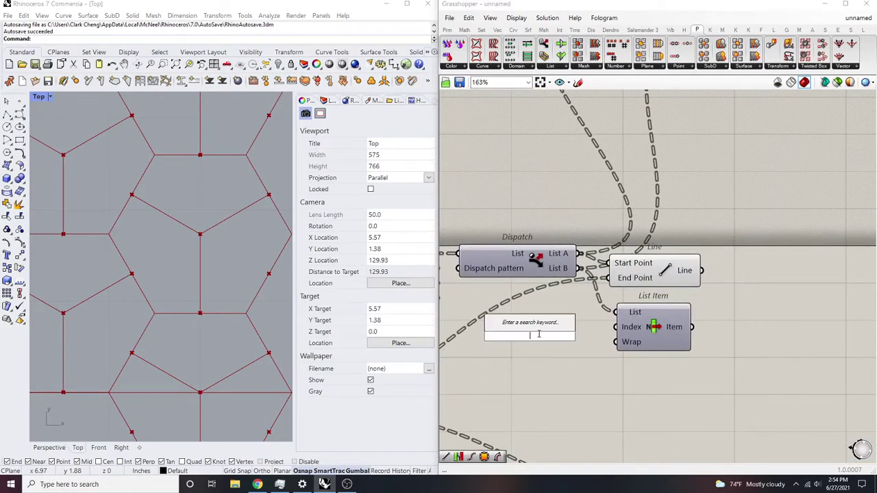
type("point on crv")
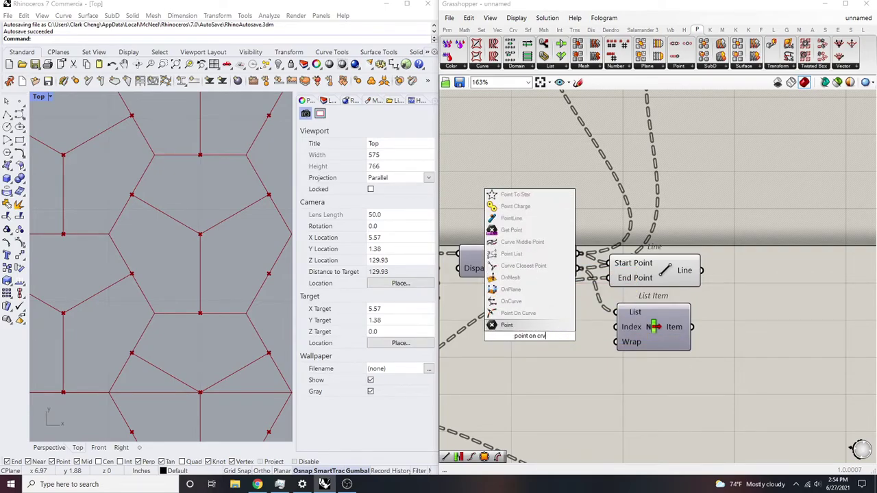
key("Return")
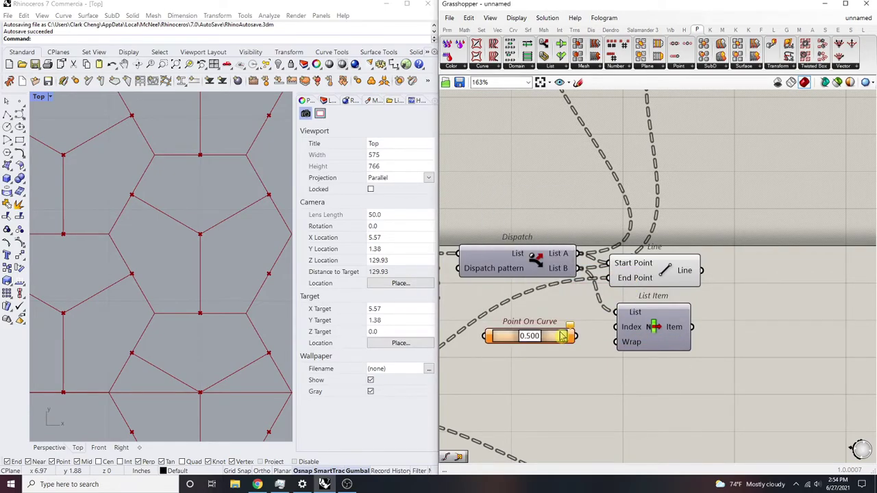
Place Point On Curve just above the lower Evaluate Curve and feed it the segments from Explode
right_click_drag(552, 345, 622, 305)
scroll(622, 305, "down", 3)
left_click_drag(623, 305, 524, 431)
right_click_drag(525, 432, 655, 317)
scroll(655, 317, "up", 3)
mouse_move(641, 342)
left_mouse_down()
mouse_move(619, 341)
mouse_move(625, 264)
mouse_move(637, 329)
left_mouse_up()
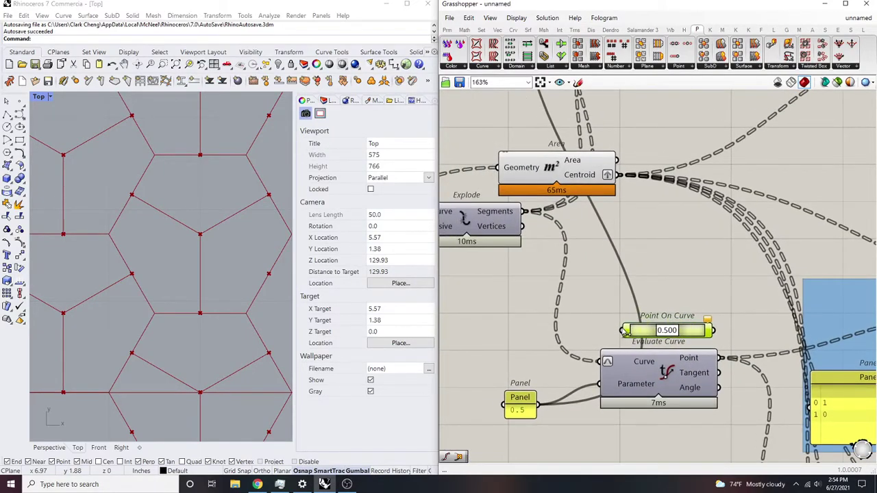
right_click_drag(766, 355, 727, 355)
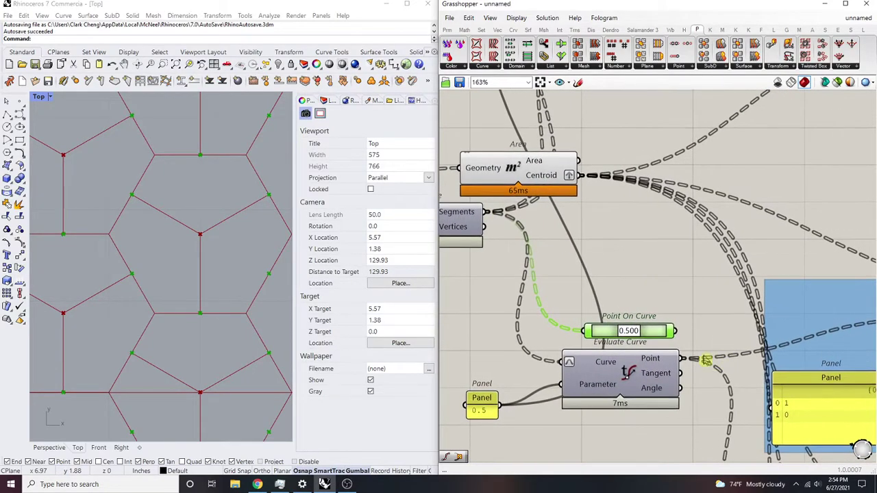
Route the downstream midpoint connections through Point On Curve and try positions 0.433 and 0.319 along the segments
scroll(682, 334, "up", 2)
mouse_move(629, 332)
left_mouse_down()
mouse_move(595, 331)
mouse_move(660, 328)
mouse_move(632, 333)
left_mouse_up()
left_click(666, 253)
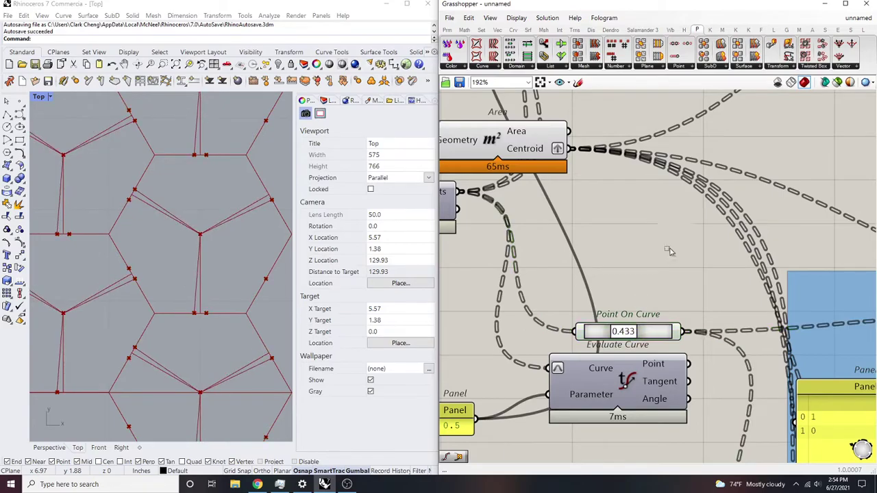
scroll(675, 274, "down", 3)
right_click_drag(681, 293, 635, 333)
scroll(636, 330, "up", 4)
right_click_drag(490, 457, 623, 383)
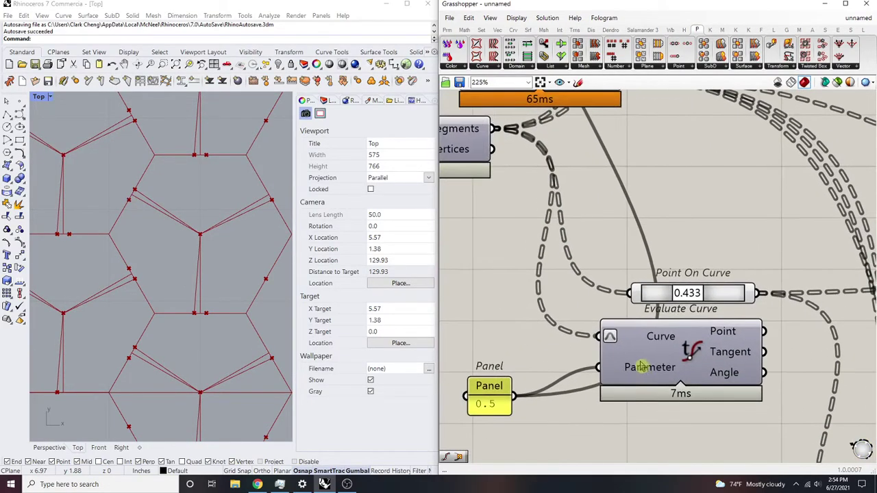
mouse_move(690, 320)
left_mouse_down()
mouse_move(718, 320)
mouse_move(672, 320)
left_mouse_up()
scroll(700, 270, "down", 3)
scroll(690, 339, "up", 2)
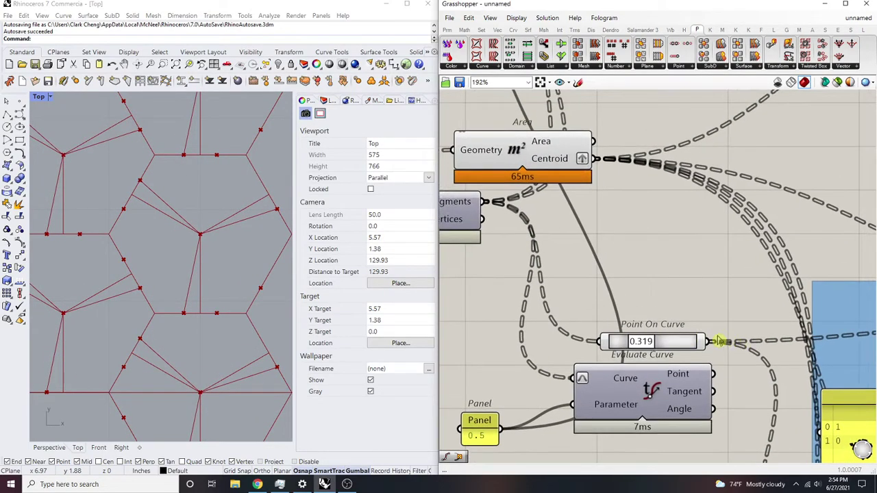
Return the downstream connections to the Evaluate Curve point output and delete Point On Curve
left_click_drag(739, 371, 714, 374)
right_click_drag(711, 336, 687, 357)
key("Delete")
Shift Dispatch, its Line, List Item and the attached panels farther right on the canvas
right_click_drag(700, 288, 631, 376)
scroll(637, 370, "down", 3)
right_click_drag(699, 260, 643, 277)
scroll(644, 277, "up", 2)
scroll(644, 277, "down", 2)
scroll(772, 317, "up", 2)
scroll(745, 334, "down", 4)
left_click_drag(774, 349, 601, 184)
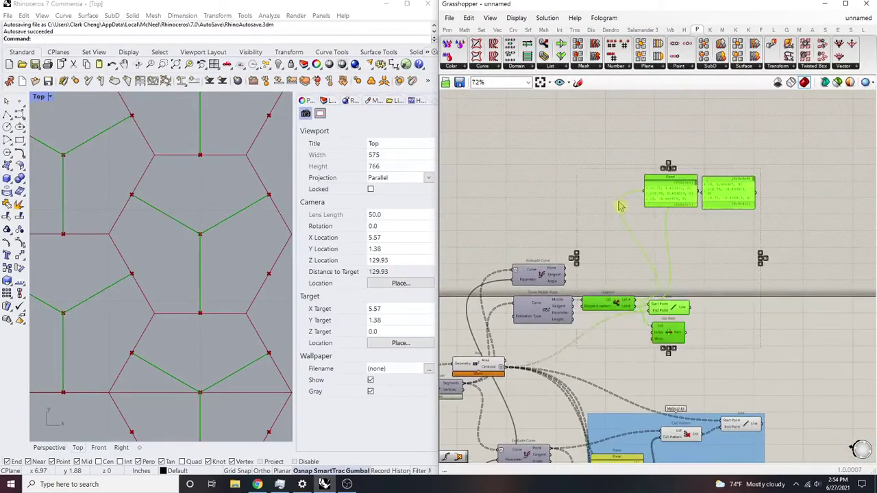
left_click_drag(656, 308, 697, 314)
left_click(765, 293)
right_click_drag(764, 293, 707, 243)
Add a panel that reads the Cull Pattern output and place it just above the Line in Method #2
scroll(725, 325, "up", 2)
double_click(727, 309)
type("//")
key("Return")
right_click_drag(173, 180, 172, 211)
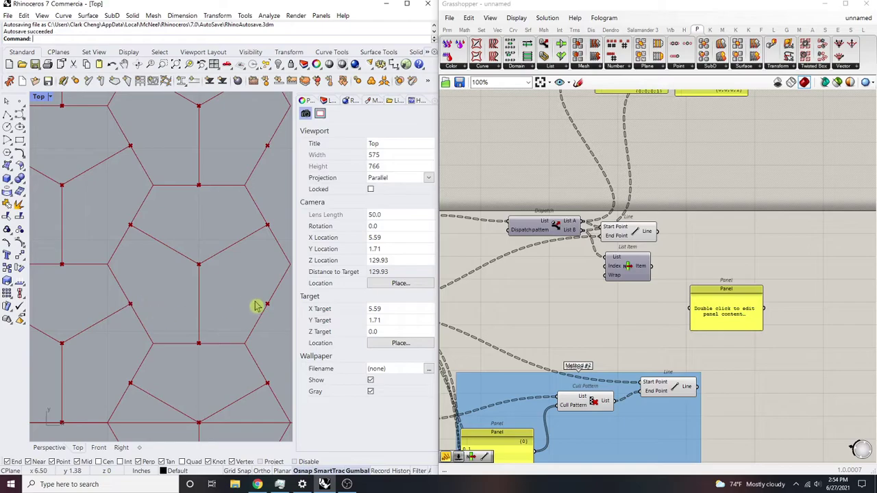
scroll(666, 278, "up", 2)
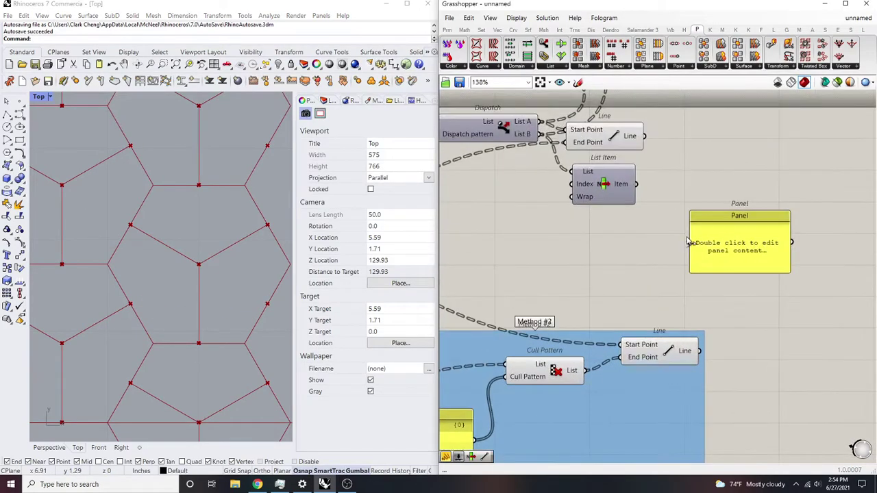
left_click_drag(588, 370, 586, 370)
right_click_drag(705, 237, 675, 262)
left_click_drag(675, 261, 553, 309)
right_click_drag(553, 310, 573, 221)
scroll(573, 220, "down", 3)
right_click_drag(571, 152, 595, 187)
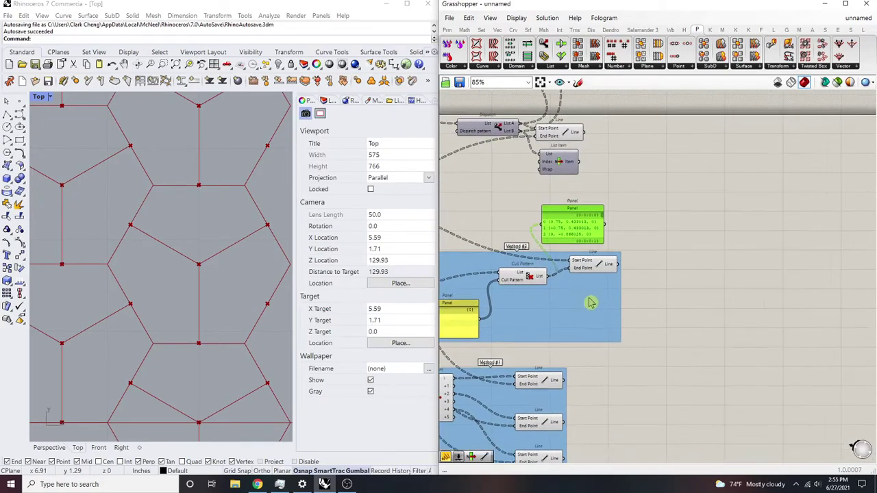
Ungroup Method #2 and add a second Cull Pattern component below the existing one
right_click(590, 300)
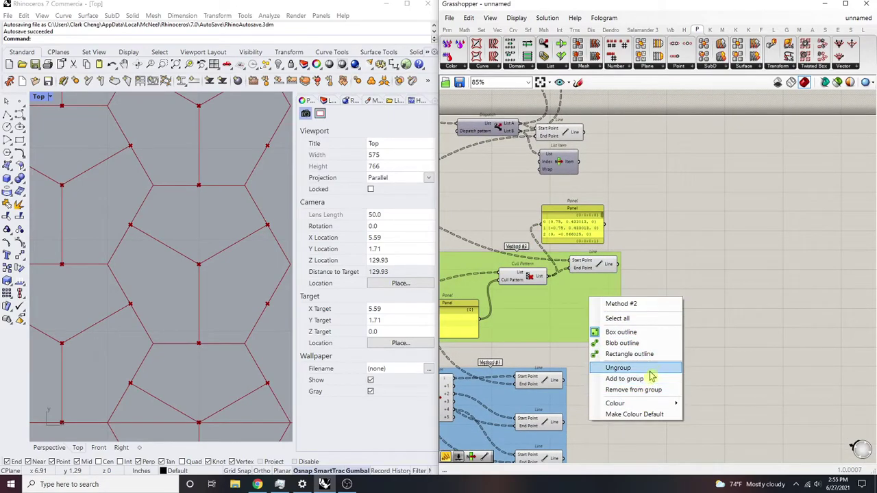
left_click(637, 368)
scroll(665, 333, "up", 1)
double_click(646, 285)
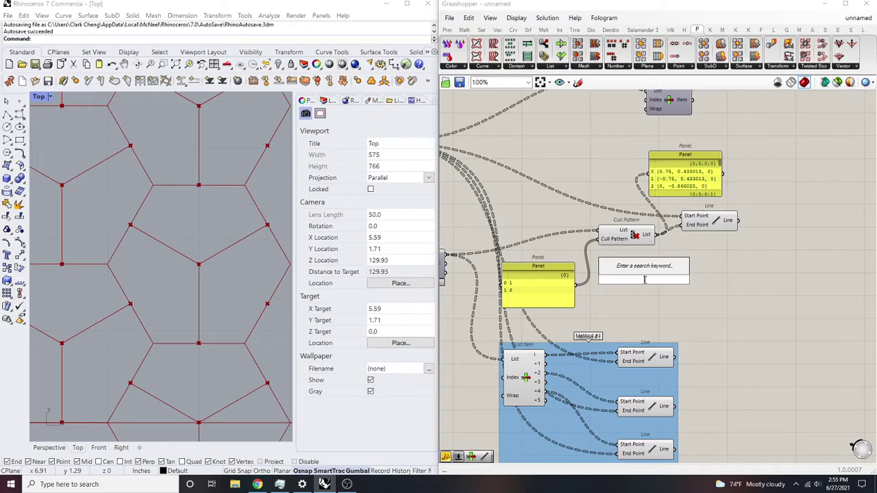
type("cull patter")
key("Return")
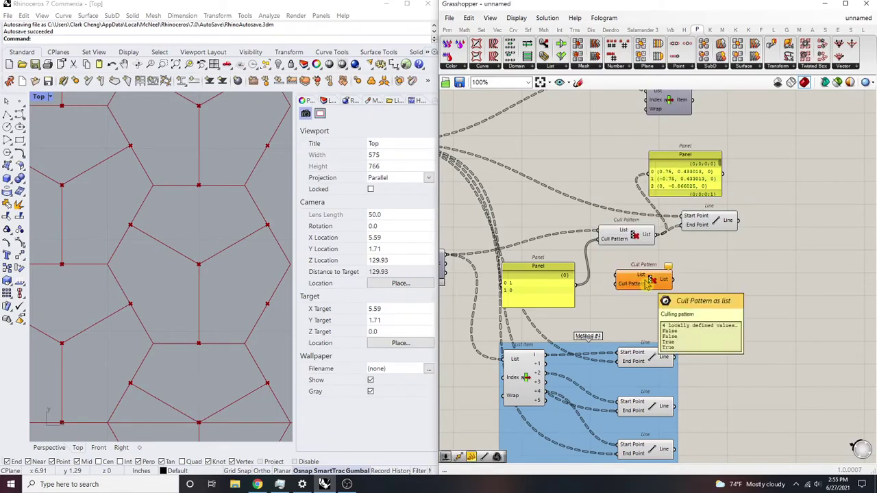
Connect the Evaluate Curve points and the 1/0 pattern panel to the second Cull Pattern
scroll(624, 287, "up", 2)
scroll(590, 226, "down", 4)
left_click_drag(655, 218, 518, 238)
scroll(668, 256, "up", 5)
left_click_drag(654, 259, 710, 255)
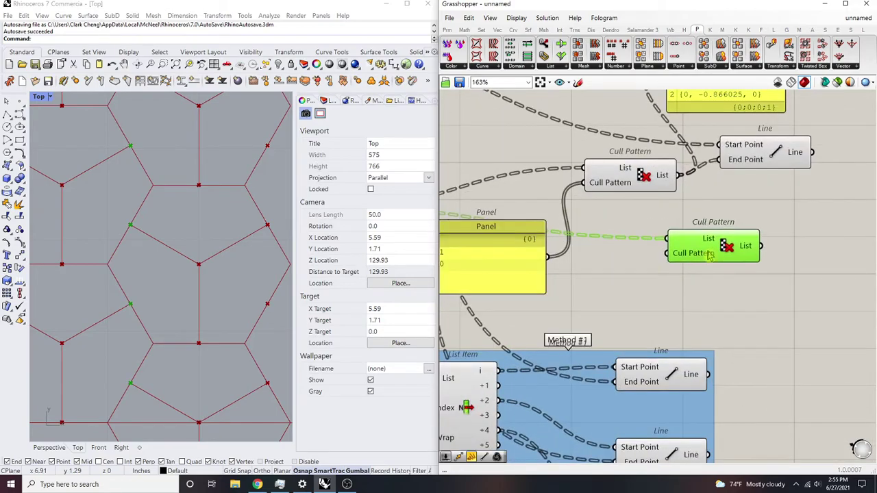
Try Invert on the second Cull Pattern's pattern input, and replace it with Reverse
right_click(673, 258)
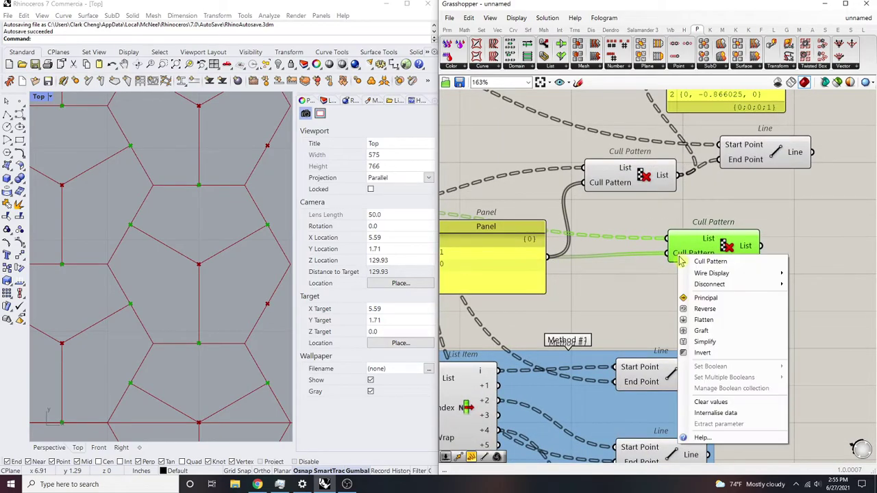
left_click(718, 352)
left_click(745, 278)
scroll(744, 278, "up", 1)
right_click_drag(745, 278, 715, 308)
left_click_drag(675, 268, 620, 283)
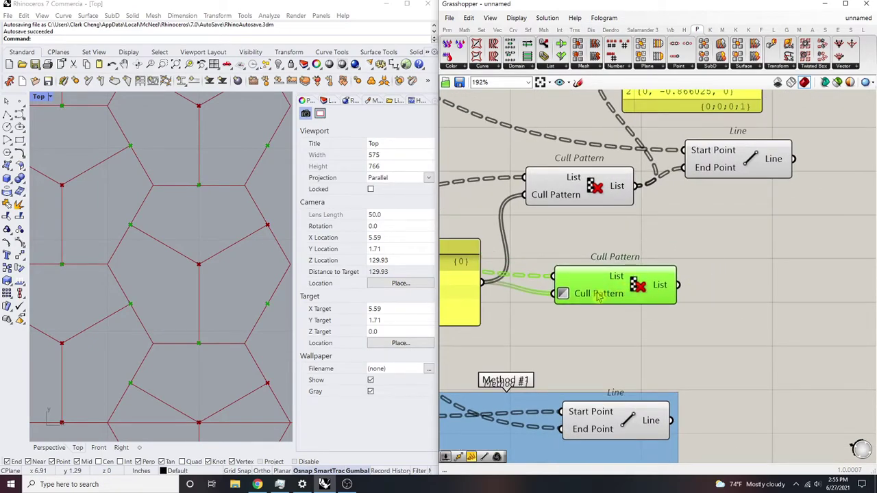
right_click(600, 295)
left_click(623, 336)
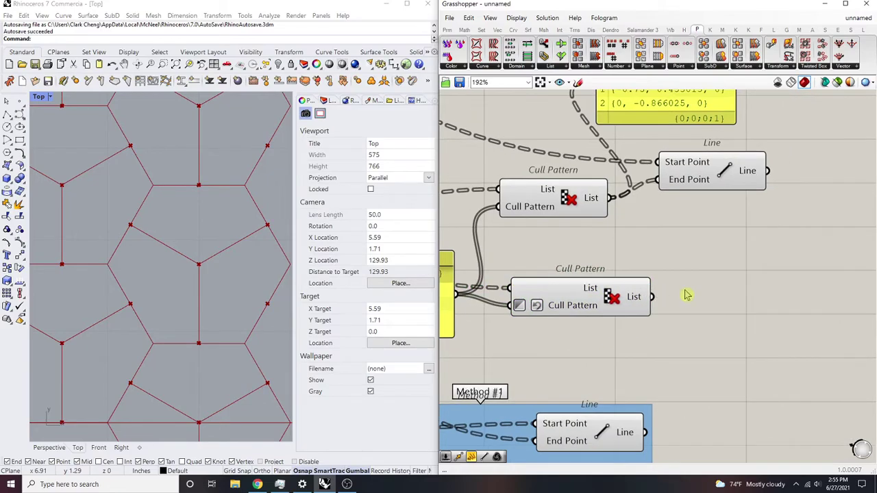
right_click(569, 305)
left_click(593, 384)
Add a Line component joining the area centroids to the points from the second Cull Pattern
double_click(744, 261)
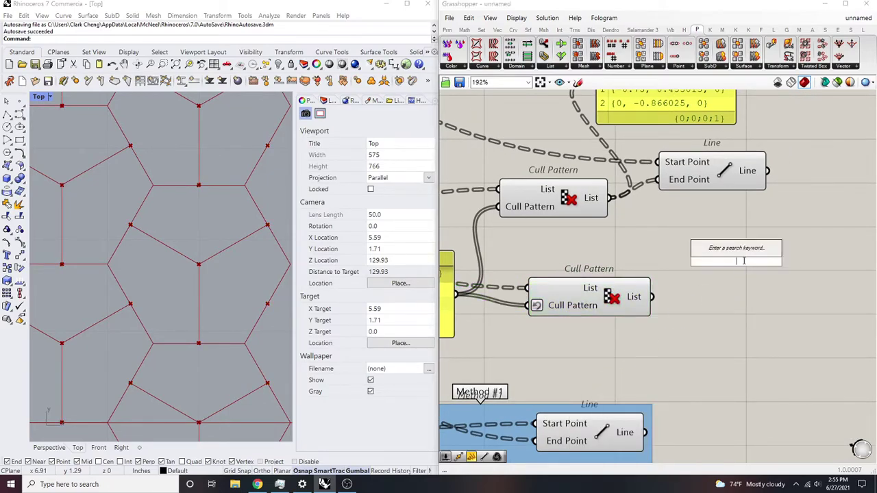
type("line")
key("Return")
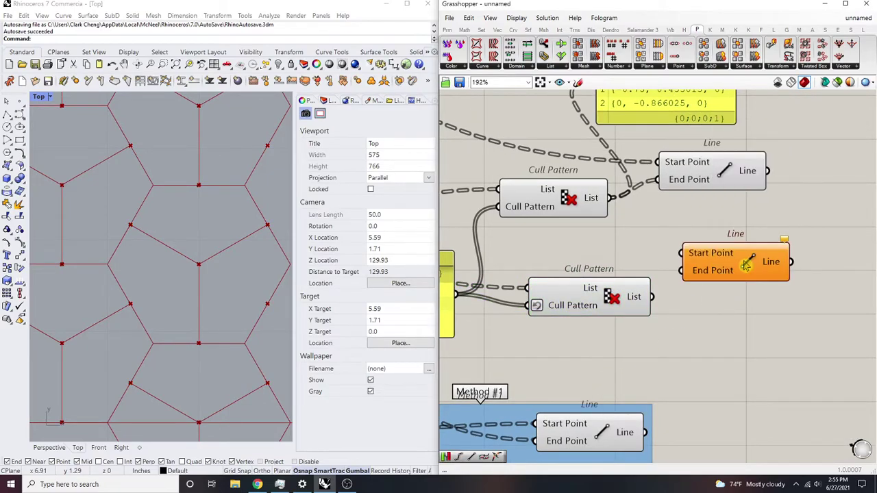
scroll(699, 281, "up", 2)
left_click_drag(666, 231, 533, 127)
scroll(710, 178, "down", 10)
right_click_drag(677, 213, 599, 241)
scroll(599, 239, "up", 3)
left_click(606, 196)
left_click_drag(655, 210, 534, 146)
left_click(657, 183)
right_click_drag(658, 183, 683, 200)
left_click_drag(681, 220, 574, 154)
left_click(707, 149)
right_click_drag(706, 149, 697, 238)
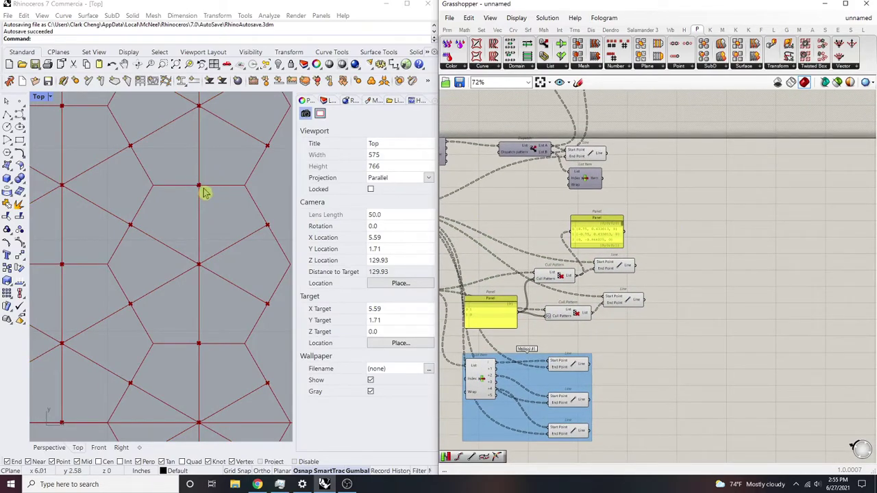
Align the two Line components fed by the Cull Patterns in one column
scroll(617, 339, "up", 3)
left_click(579, 268)
left_click(572, 229)
left_click(586, 267)
left_click(574, 206)
left_click(622, 247)
left_click_drag(666, 304, 527, 155)
left_click(654, 217)
left_click_drag(683, 287, 551, 193)
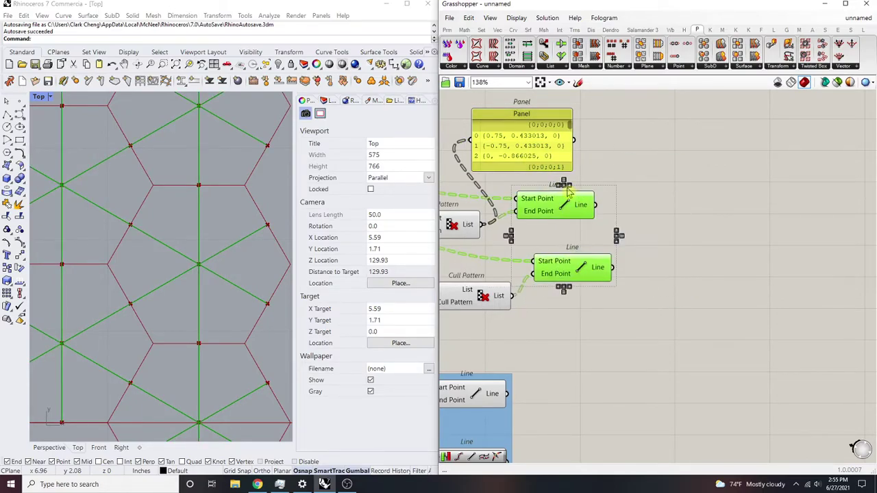
left_click(564, 183)
left_click(713, 231)
right_click_drag(713, 231, 705, 248)
Ungroup the Method #1 components
scroll(705, 233, "down", 6)
scroll(651, 280, "up", 2)
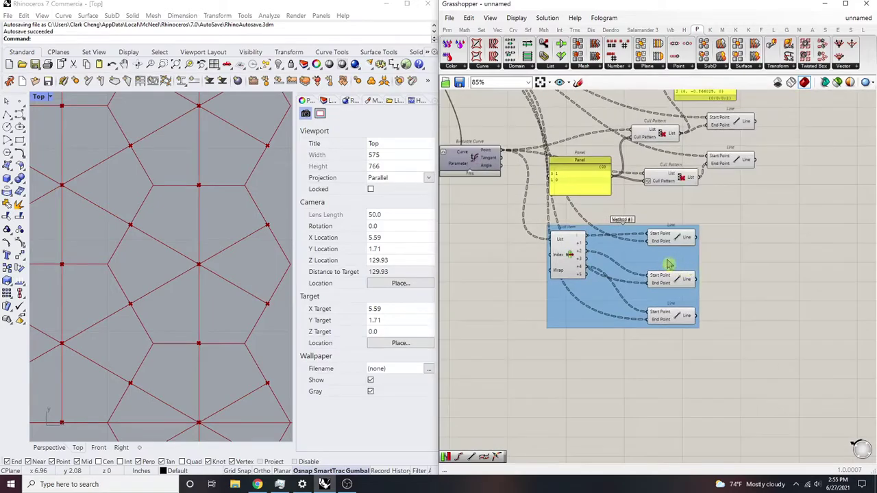
left_click(627, 245)
right_click(642, 255)
left_click(693, 327)
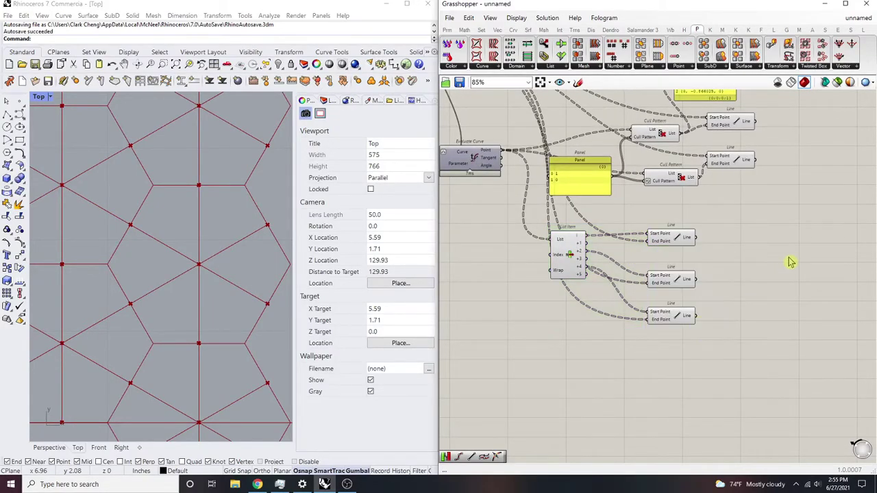
Add another Line component beside List Item and connect its start point to the +1 output
right_click_drag(791, 261, 745, 263)
scroll(514, 317, "up", 2)
left_click_drag(760, 338, 675, 185)
double_click(786, 250)
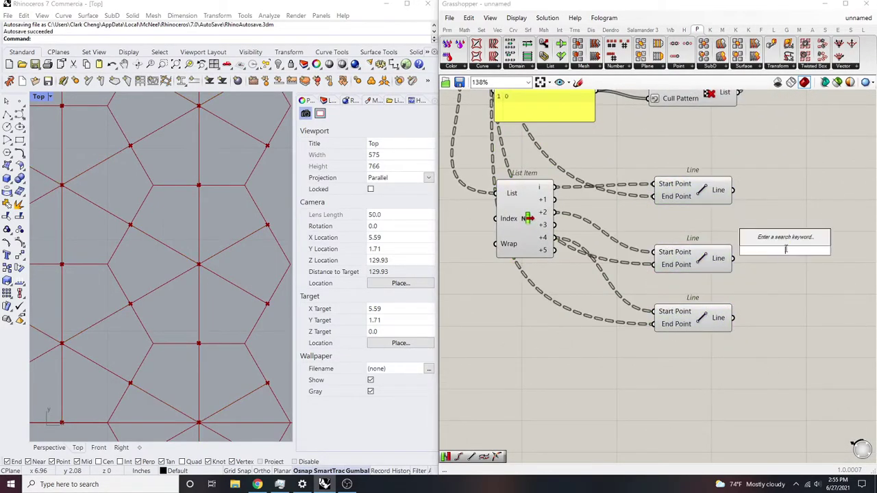
type("line")
left_click(780, 229)
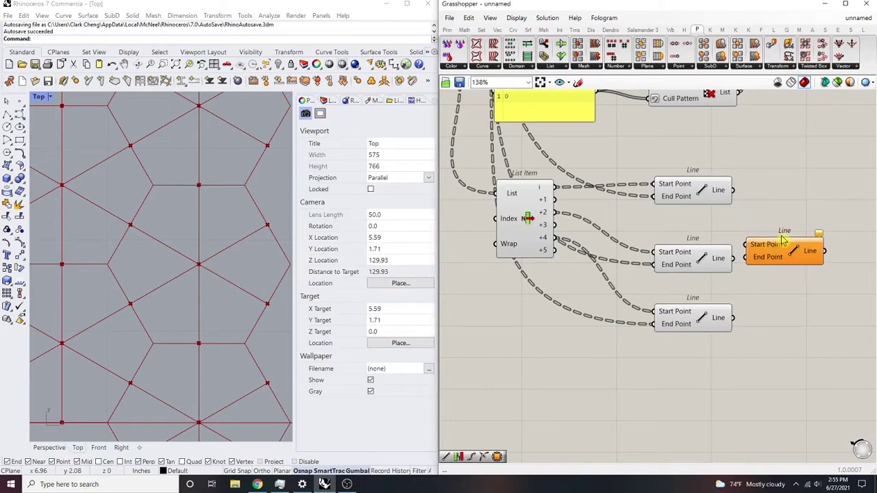
scroll(780, 234, "up", 2)
left_click_drag(772, 248, 637, 210)
right_click_drag(575, 208, 710, 236)
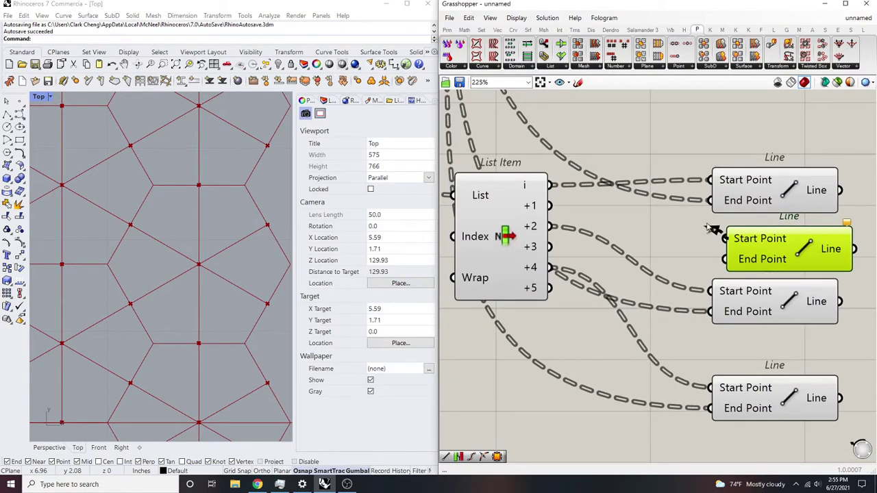
Connect the new Line's end point to the area centroids
scroll(797, 147, "down", 4)
left_click_drag(729, 262, 672, 107)
scroll(755, 126, "up", 2)
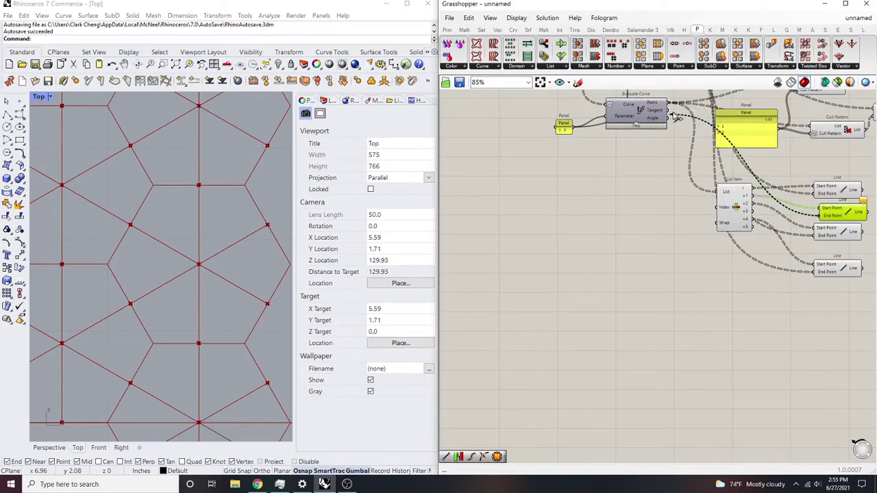
scroll(727, 130, "down", 10)
left_click_drag(727, 127, 708, 159)
scroll(720, 124, "up", 9)
right_click_drag(770, 212, 600, 172)
scroll(724, 317, "up", 3)
Duplicate the new Line for the +3 output of List Item and align the five Line components in a column
left_click_drag(716, 277, 725, 341)
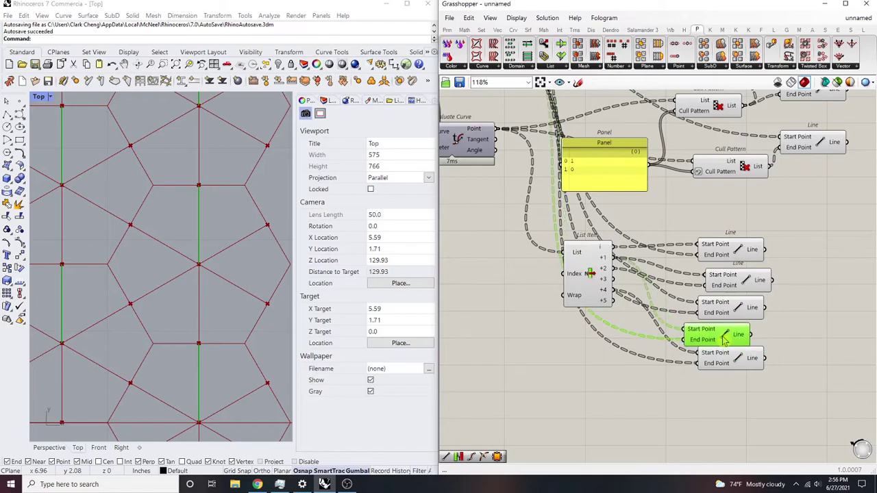
left_click_drag(667, 313, 740, 312)
left_click_drag(814, 385, 732, 253)
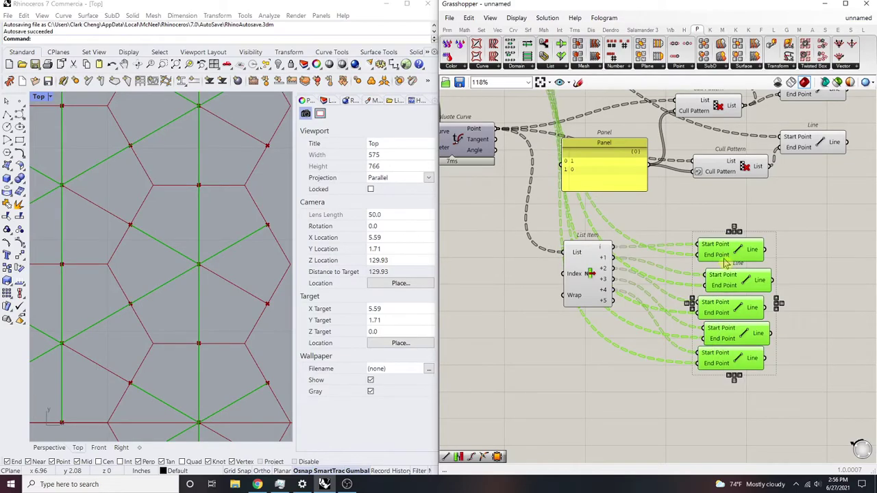
left_click(734, 233)
Duplicate the Line again for the +5 output of List Item and align all six Line components
right_click_drag(760, 302, 742, 248)
left_click(790, 301)
left_click(725, 310)
left_click_drag(726, 312, 732, 331)
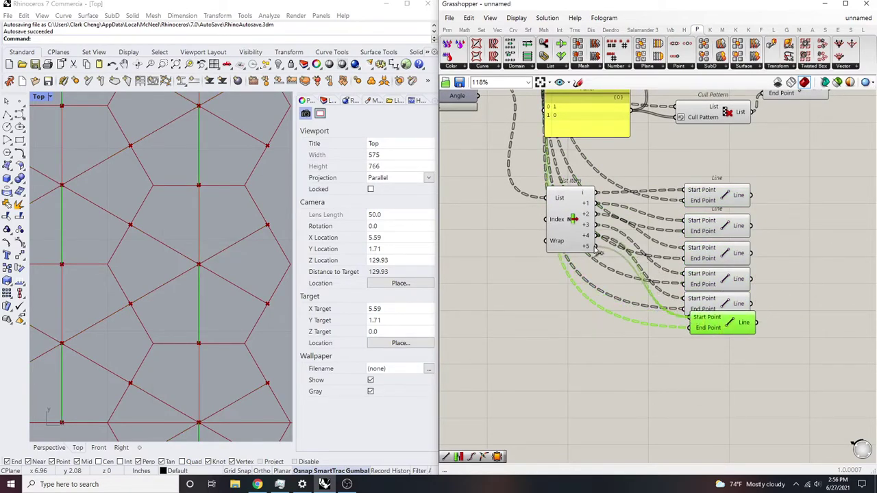
left_click_drag(807, 369, 732, 196)
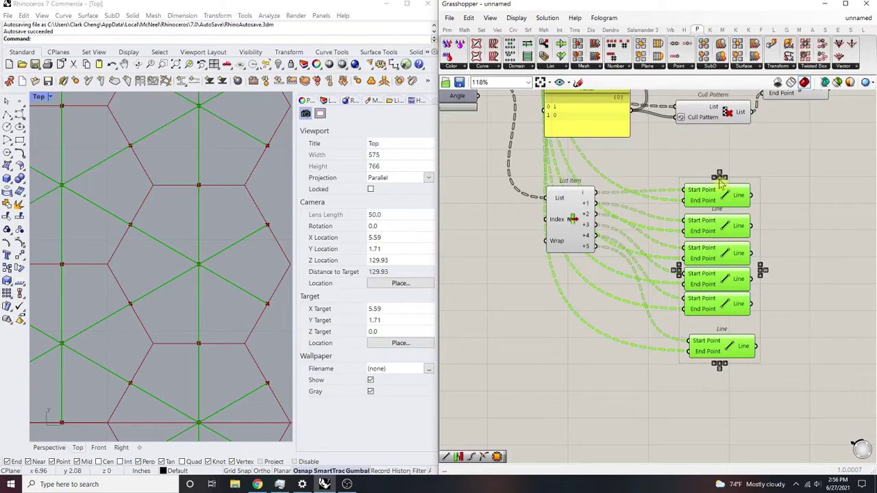
left_click(719, 178)
left_click(790, 176)
Move the six Line components farther right and group them with List Item
right_click_drag(791, 175, 728, 207)
left_click_drag(748, 385, 664, 229)
left_click_drag(677, 260, 729, 251)
left_click(808, 224)
scroll(808, 226, "down", 5)
right_click_drag(807, 257, 760, 302)
left_click_drag(760, 346, 617, 257)
middle_click(641, 258)
left_click(642, 237)
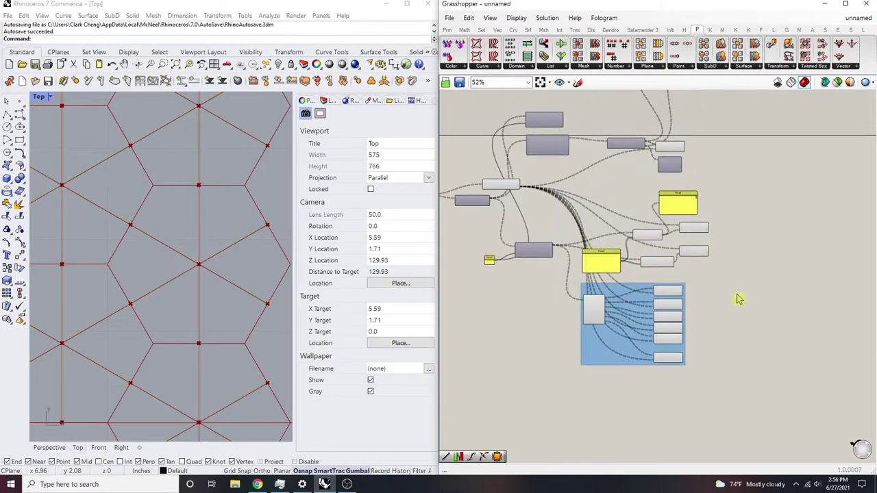
Group the two Cull Patterns with their panels and Lines, and move the group away from the List Item group
scroll(750, 304, "up", 4)
middle_click(617, 179)
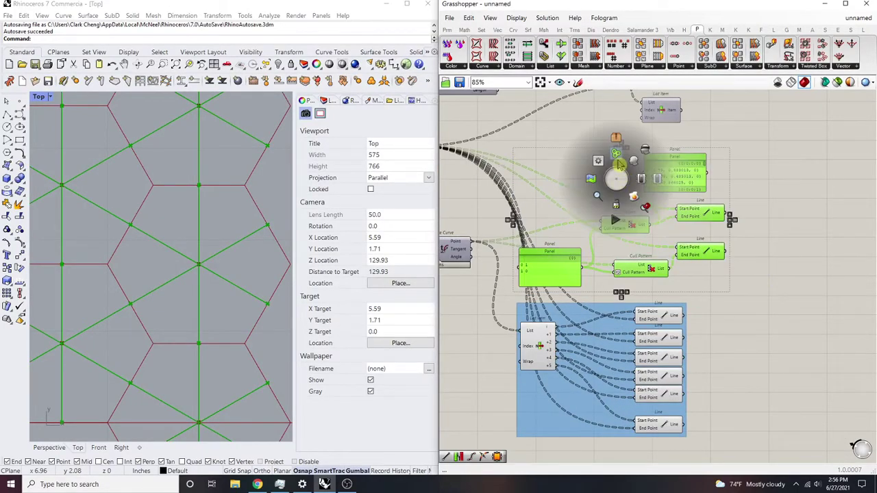
left_click(618, 164)
left_click_drag(699, 239, 758, 226)
scroll(808, 267, "down", 2)
right_click_drag(814, 269, 728, 179)
Move the List Item group right to sit beneath the Cull Pattern group
mouse_move(530, 300)
left_mouse_down()
mouse_move(608, 304)
mouse_move(566, 306)
left_mouse_up()
left_click(763, 235)
right_click_drag(755, 235, 690, 260)
right_click_drag(646, 335, 710, 349)
left_click_drag(718, 388, 523, 260)
left_click(763, 263)
Examine which lines each of the six Line components in the List Item group draws in the pattern
scroll(593, 280, "up", 5)
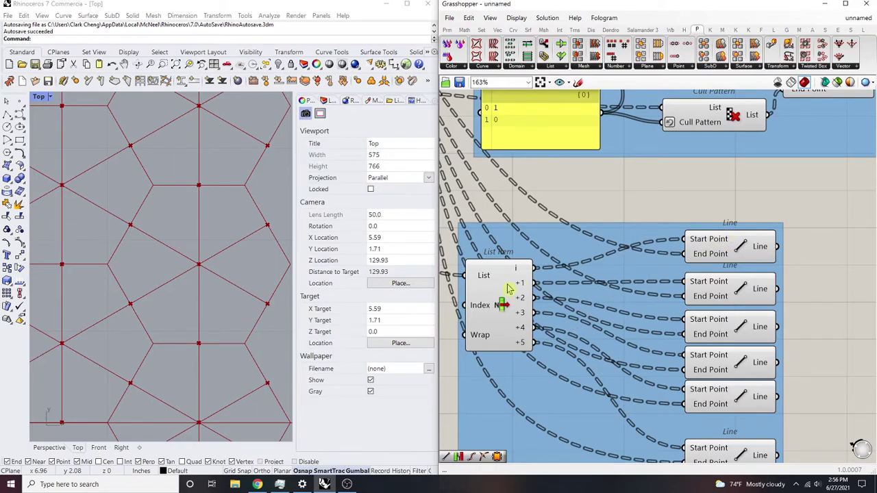
right_click_drag(743, 328, 693, 283)
left_click(689, 213)
left_click(688, 252)
left_click(698, 291)
left_click(698, 322)
left_click(698, 351)
left_click(678, 411)
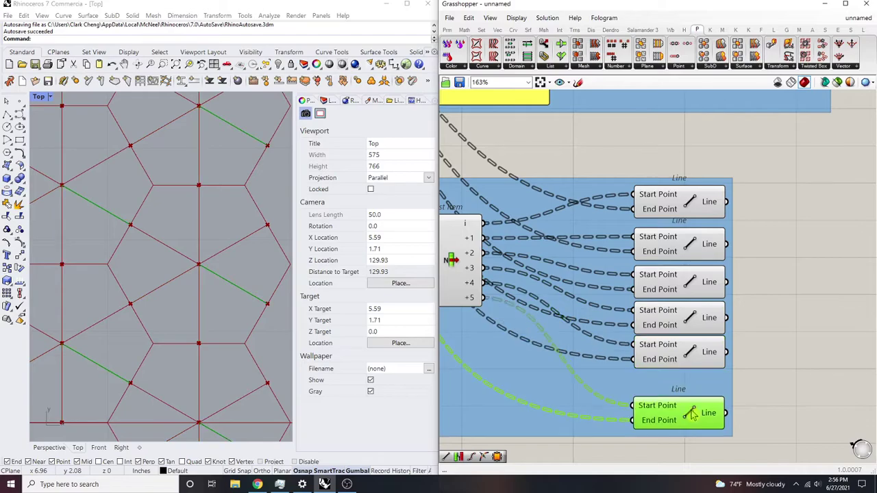
Examine the points kept by the second Cull Pattern in its group
scroll(685, 349, "down", 3)
scroll(643, 310, "up", 3)
left_click_drag(623, 403, 593, 389)
scroll(619, 371, "down", 4)
right_click_drag(619, 367, 670, 338)
scroll(668, 336, "up", 4)
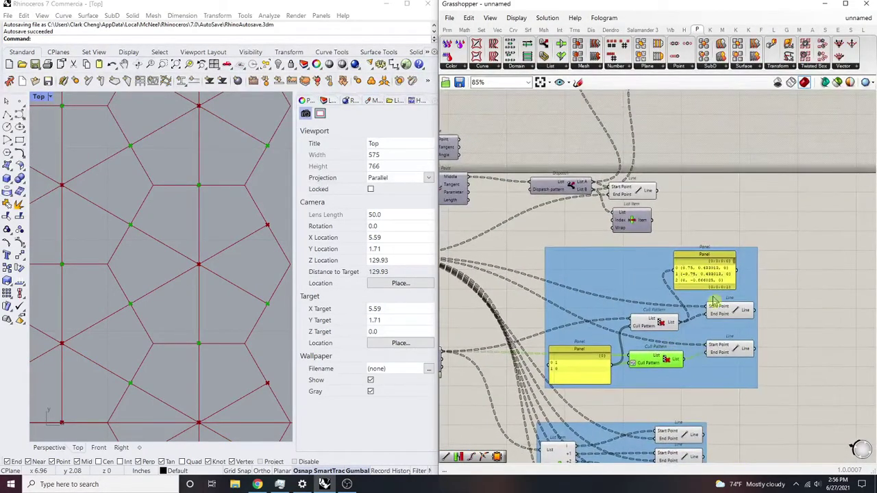
Examine the points kept by the first Cull Pattern and the lines drawn by each Line in its group
left_click(662, 264)
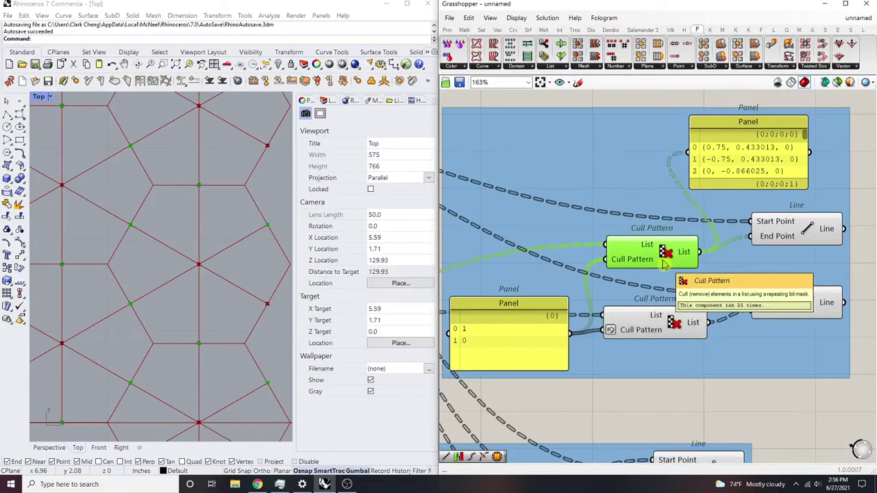
left_click(798, 237)
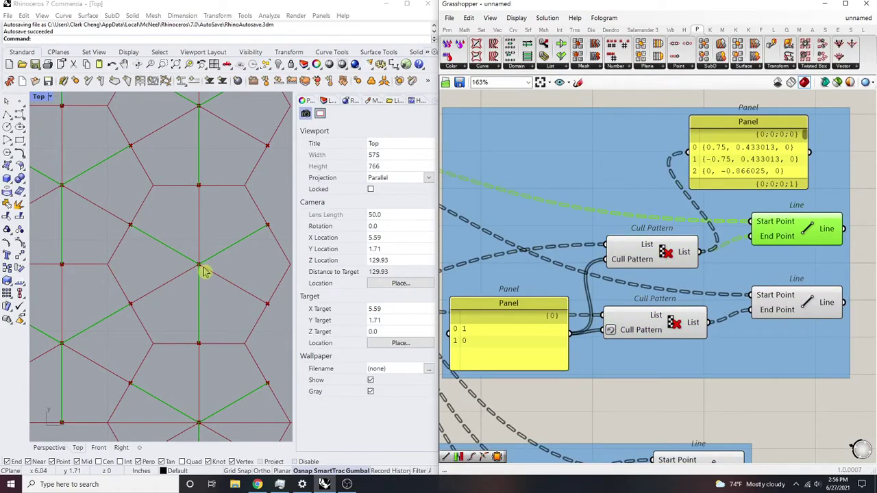
left_click(809, 309)
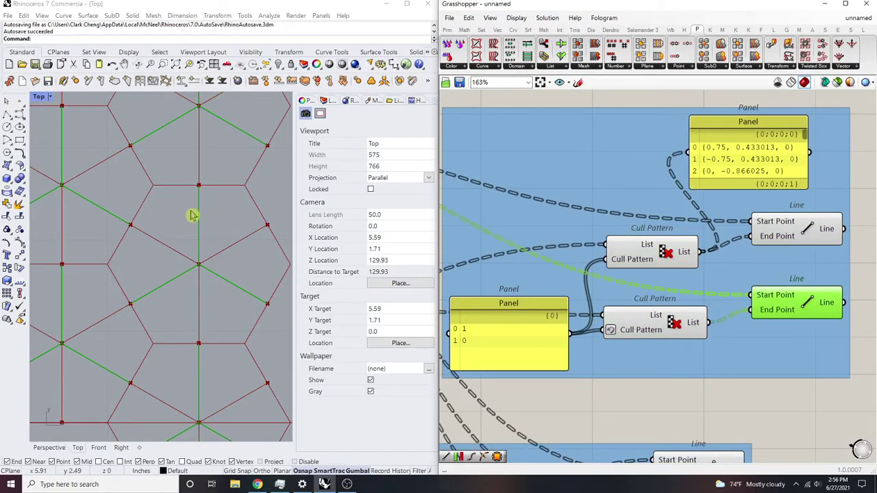
scroll(644, 291, "down", 6)
right_click_drag(626, 204, 547, 248)
scroll(626, 219, "up", 2)
scroll(546, 249, "up", 2)
scroll(480, 262, "down", 4)
right_click_drag(480, 262, 731, 241)
scroll(732, 240, "up", 4)
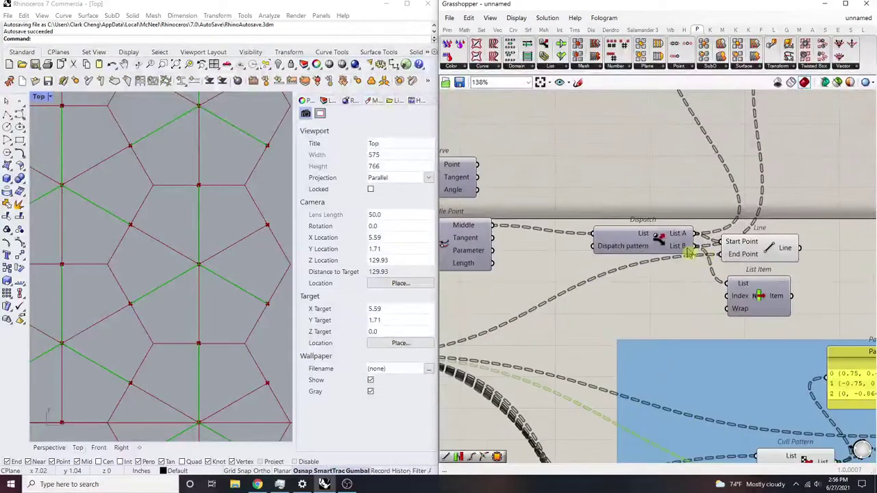
Compare the two Cull Patterns and their Line components one at a time against the hexagonal pattern
scroll(834, 283, "down", 4)
right_click_drag(834, 383, 744, 293)
scroll(754, 308, "up", 2)
left_click_drag(789, 349, 709, 349)
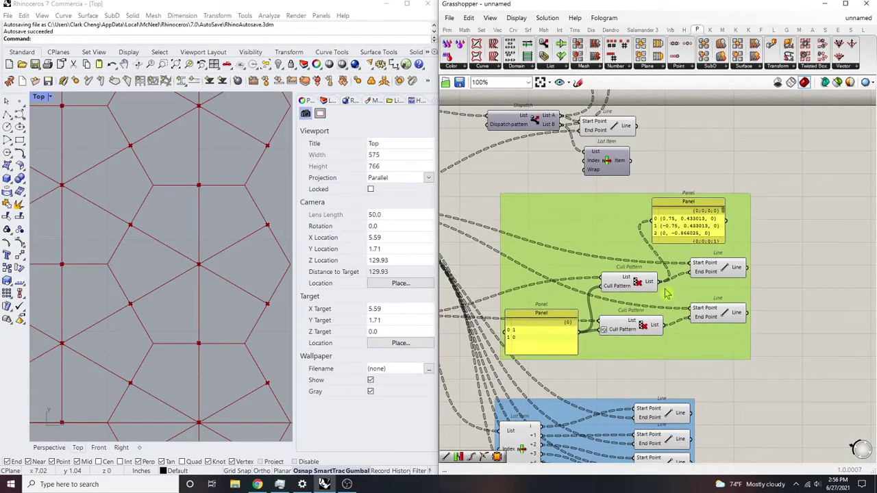
left_click_drag(717, 314, 716, 312)
left_click(717, 271)
left_click(745, 281)
left_click(768, 271)
left_click(634, 281)
left_click_drag(640, 321, 640, 319)
left_click(636, 281)
left_click(640, 307)
left_click(642, 289)
left_click(784, 208)
Move the Dispatch component further from its Line and List Item, and check its pattern input's default values
scroll(767, 204, "down", 2)
right_click_drag(607, 132, 632, 221)
scroll(632, 219, "up", 3)
left_click_drag(635, 257, 580, 251)
left_click(599, 167)
scroll(663, 170, "down", 1)
right_click_drag(663, 170, 650, 198)
scroll(568, 278, "up", 2)
right_click_drag(567, 278, 648, 263)
scroll(594, 256, "up", 2)
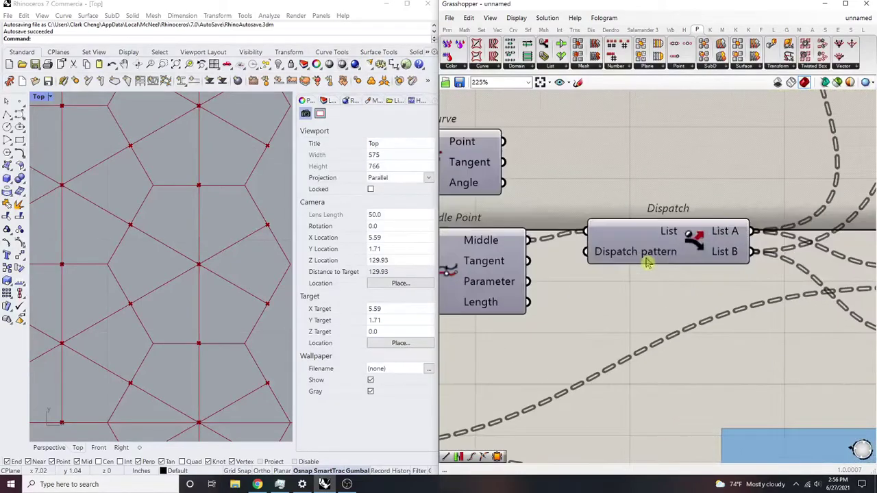
mouse_move(648, 262)
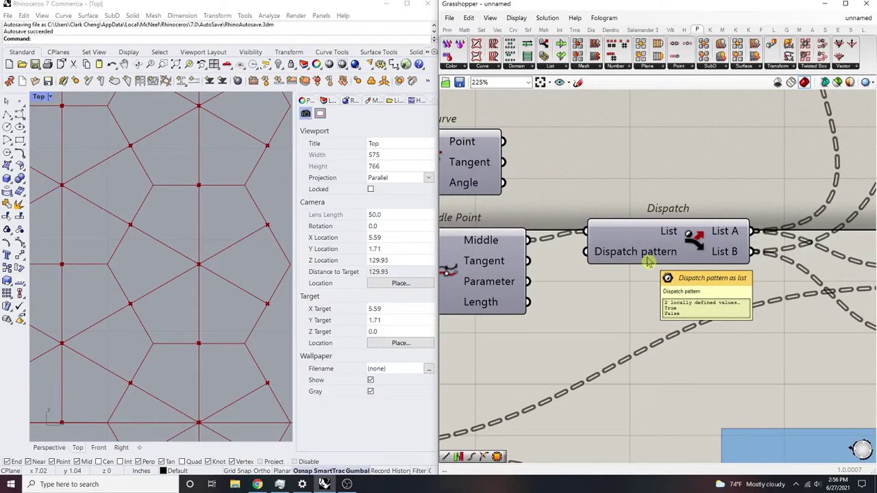
Add a panel above Dispatch containing 1 and 0 on separate lines, with multiline data turned off
double_click(663, 141)
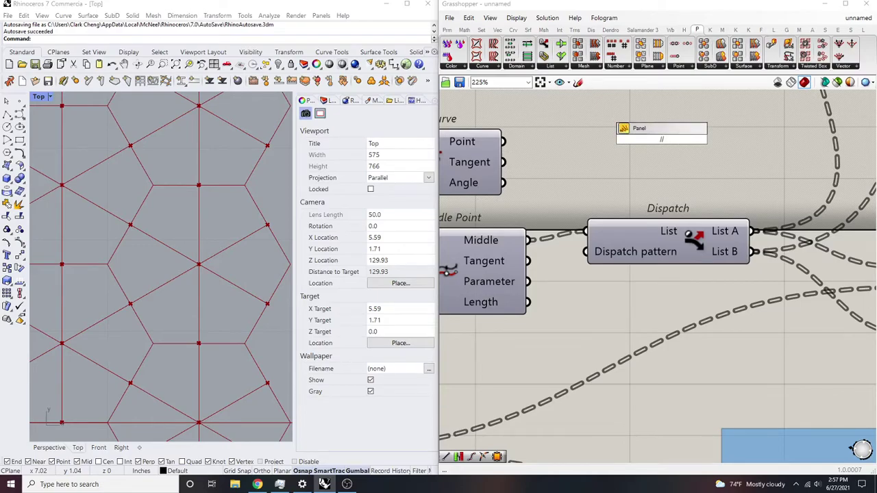
double_click(662, 141)
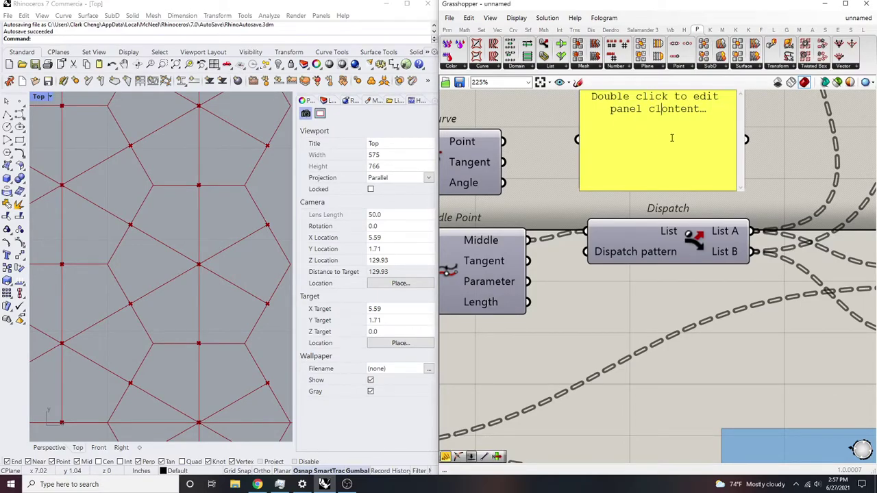
left_click_drag(716, 111, 524, 105)
type("1")
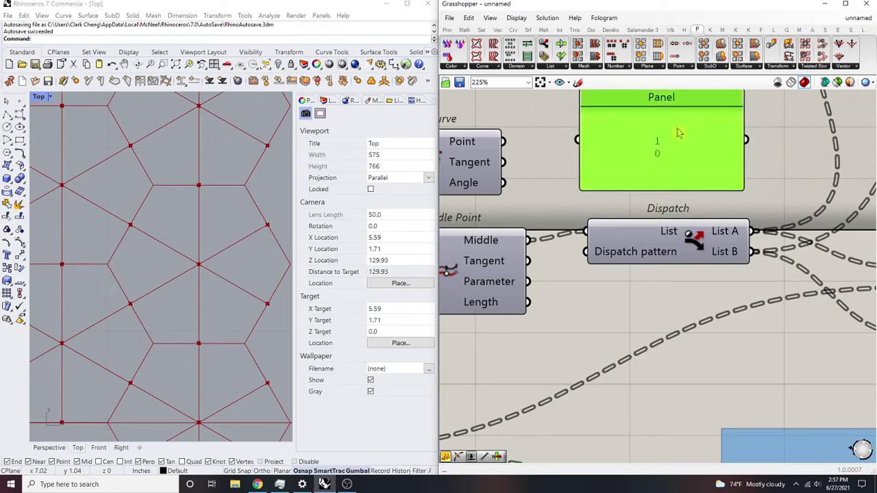
right_click(677, 130)
left_click(713, 158)
scroll(712, 151, "down", 2)
right_click_drag(687, 144, 630, 146)
Try feeding the new panel into Dispatch's pattern input and repositioning the panel, and undo both changes
left_click_drag(679, 143, 564, 225)
scroll(599, 203, "down", 3)
scroll(603, 192, "up", 2)
mouse_move(590, 189)
left_mouse_down()
mouse_move(515, 161)
mouse_move(522, 164)
left_mouse_up()
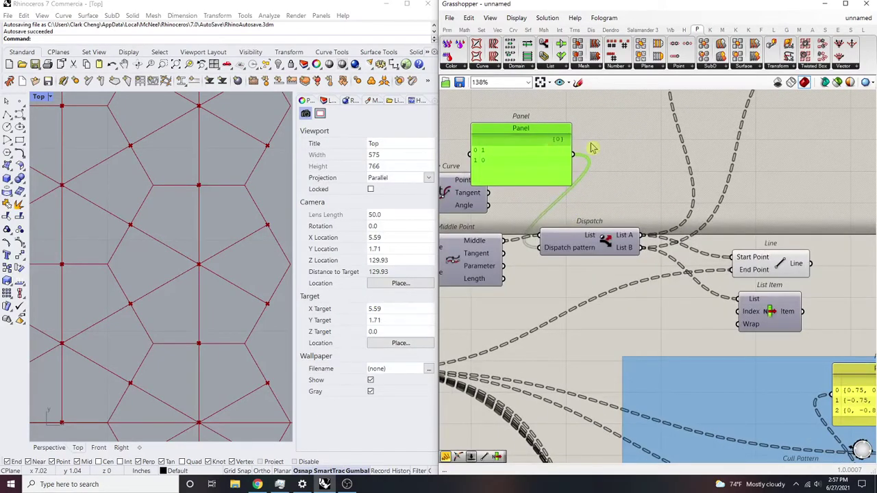
key("ctrl+z")
key("ctrl+z")
Move the 1 and 0 panel away from Dispatch, aligning it above the Evaluate Curve component
scroll(591, 169, "down", 3)
right_click_drag(617, 187, 674, 217)
left_click_drag(635, 206, 508, 149)
left_click(617, 178)
right_click_drag(652, 221, 632, 233)
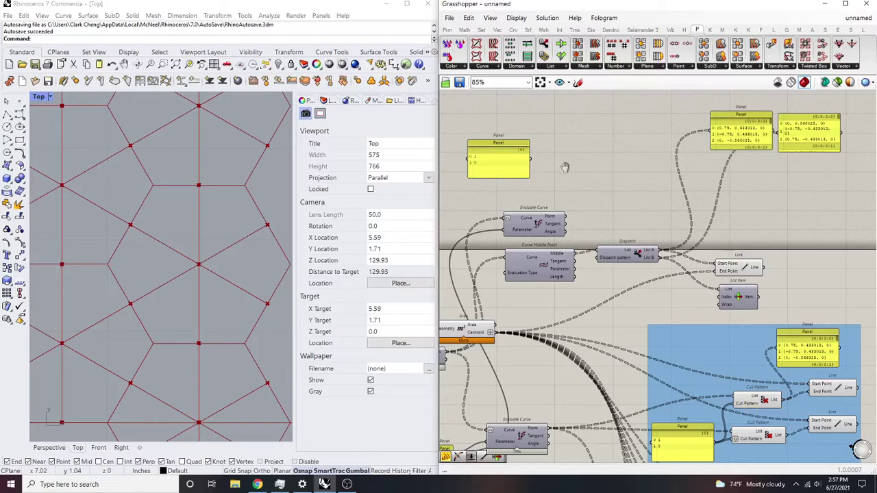
right_click_drag(548, 166, 611, 172)
scroll(577, 175, "up", 2)
left_click_drag(593, 176, 641, 185)
left_click(654, 179)
right_click_drag(654, 180, 615, 198)
Move the panel reading Dispatch's List B directly beneath the List A panel
scroll(614, 207, "down", 5)
right_click_drag(761, 193, 656, 181)
scroll(654, 181, "up", 5)
left_click_drag(654, 180, 568, 235)
right_click_drag(568, 235, 701, 204)
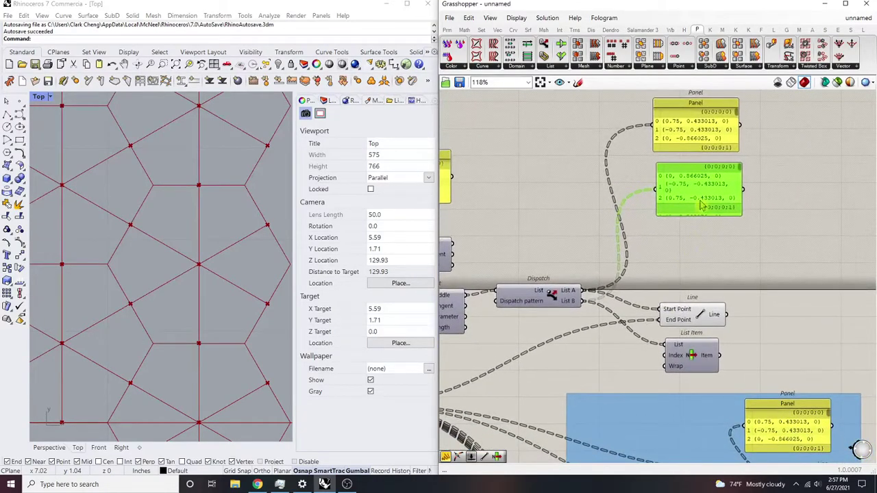
Examine the Dispatch component's default pattern values and its List A and List B outputs
scroll(699, 199, "down", 2)
scroll(531, 199, "up", 8)
right_click_drag(526, 197, 727, 239)
scroll(627, 178, "down", 2)
right_click_drag(518, 212, 644, 244)
mouse_move(644, 247)
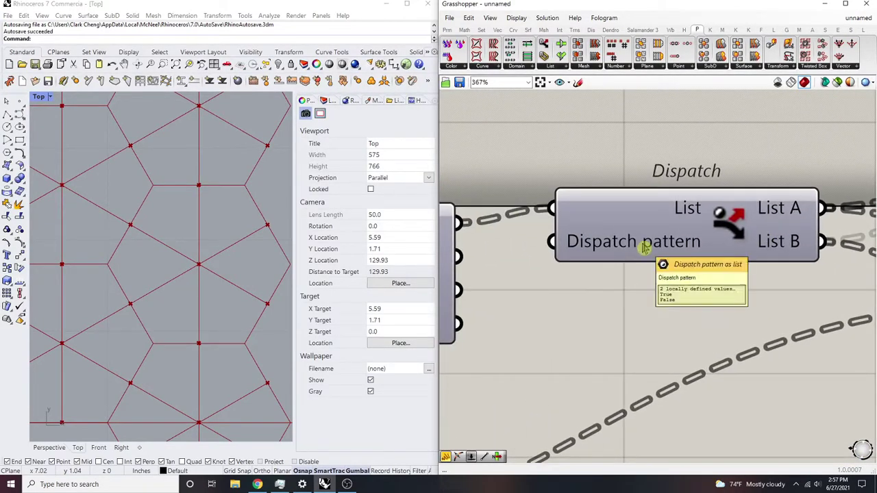
right_click_drag(795, 200, 761, 201)
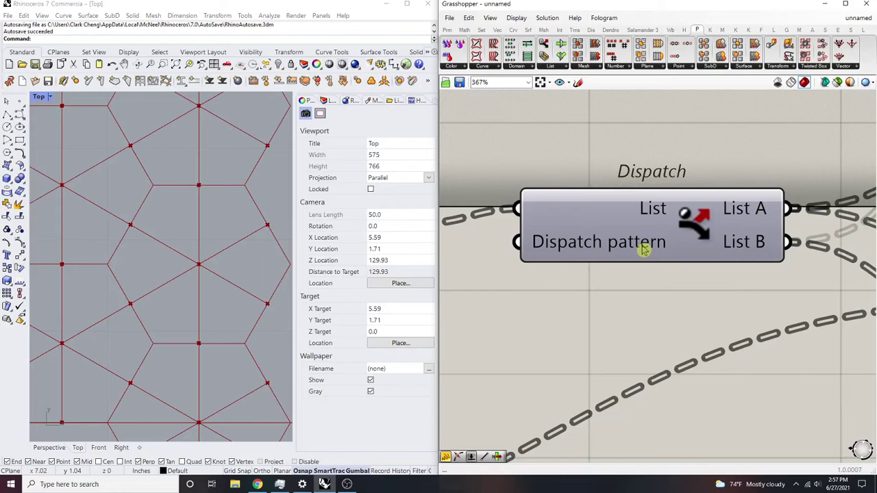
scroll(644, 250, "down", 6)
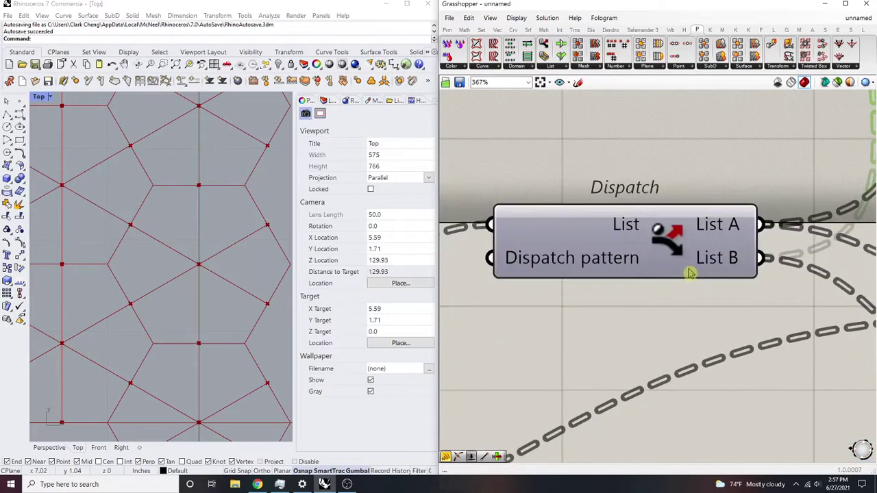
scroll(856, 322, "up", 5)
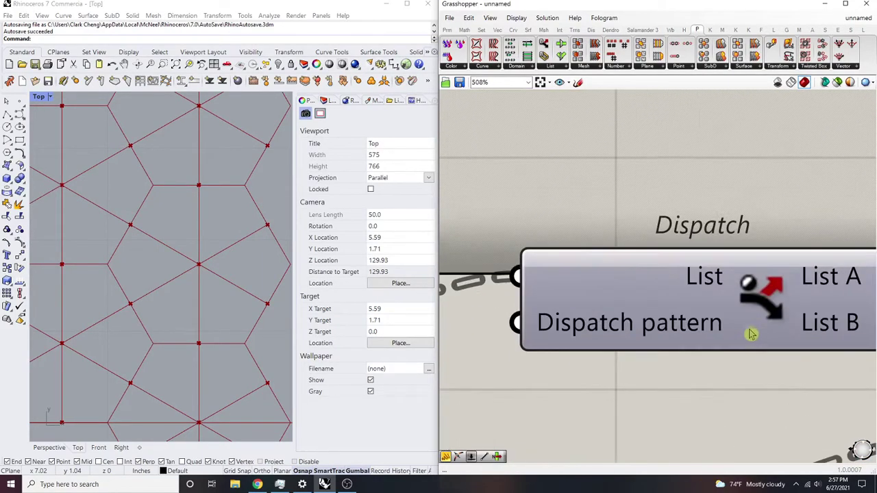
scroll(734, 349, "down", 8)
scroll(594, 239, "down", 2)
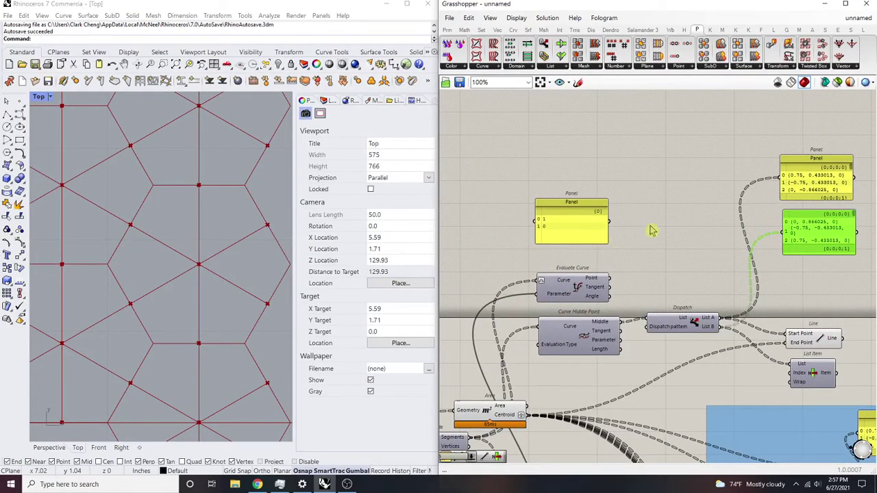
Check both Dispatch output panels, and move the List B panel further below the List A panel
right_click_drag(689, 238, 600, 254)
left_click(709, 173, "shift")
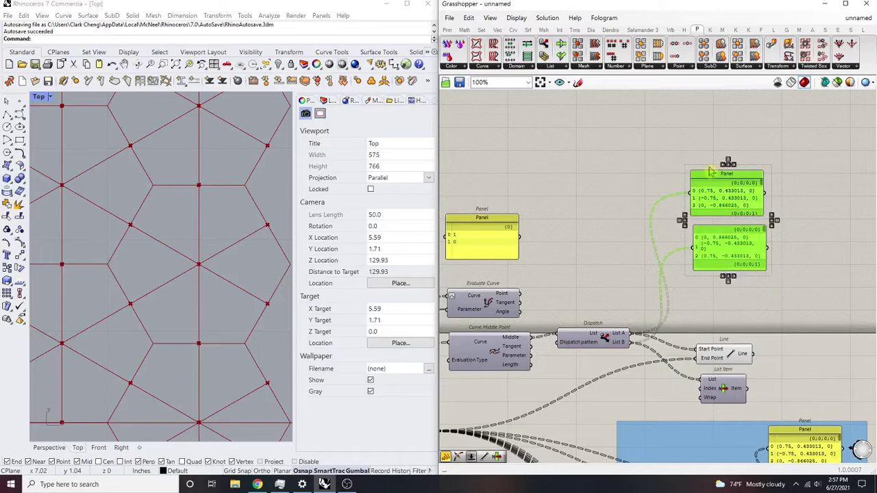
left_click(775, 164)
scroll(641, 294, "up", 2)
right_click_drag(600, 348, 639, 320)
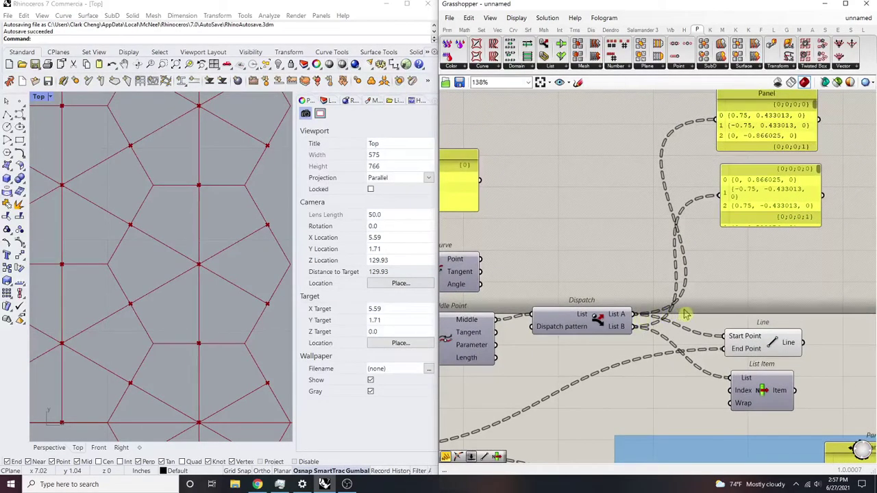
right_click_drag(801, 368, 718, 366)
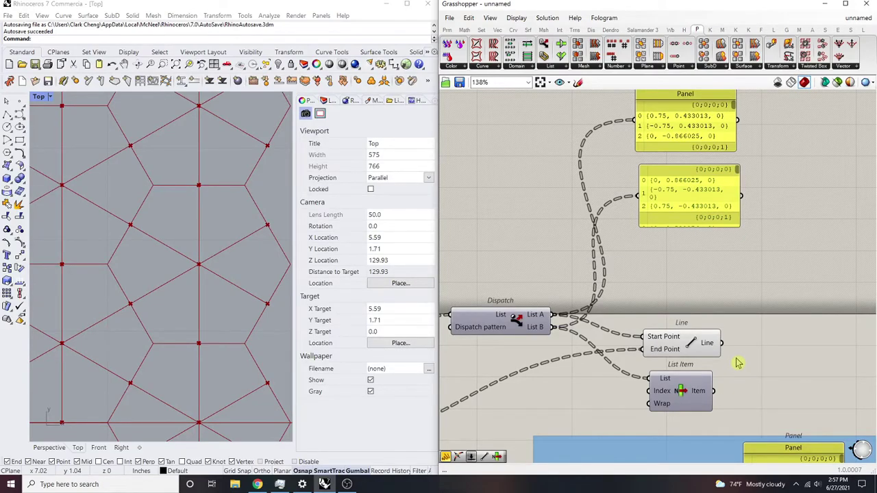
right_click_drag(775, 287, 732, 312)
scroll(685, 236, "up", 2)
left_click_drag(683, 233, 676, 303)
right_click_drag(677, 303, 729, 205)
scroll(765, 245, "down", 3)
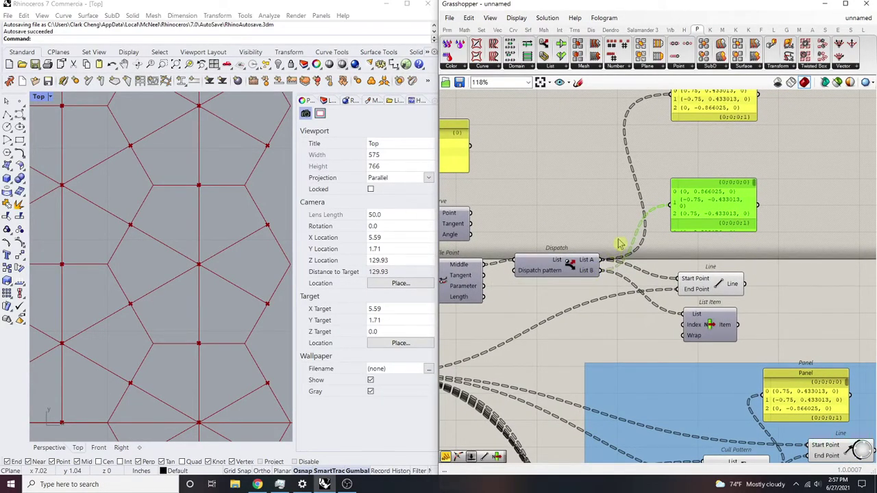
Delete the List Item component connected to Dispatch's List B output
right_click_drag(702, 240, 694, 258)
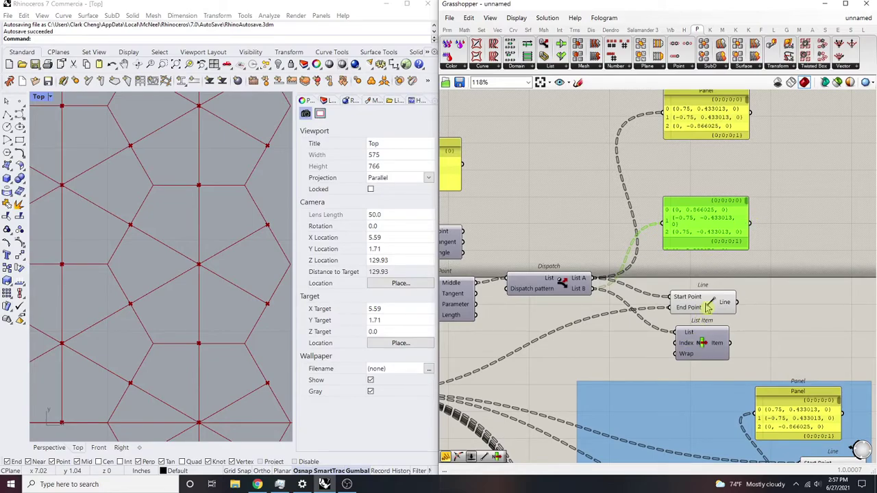
right_click_drag(695, 324, 737, 324)
left_click_drag(750, 342, 725, 347)
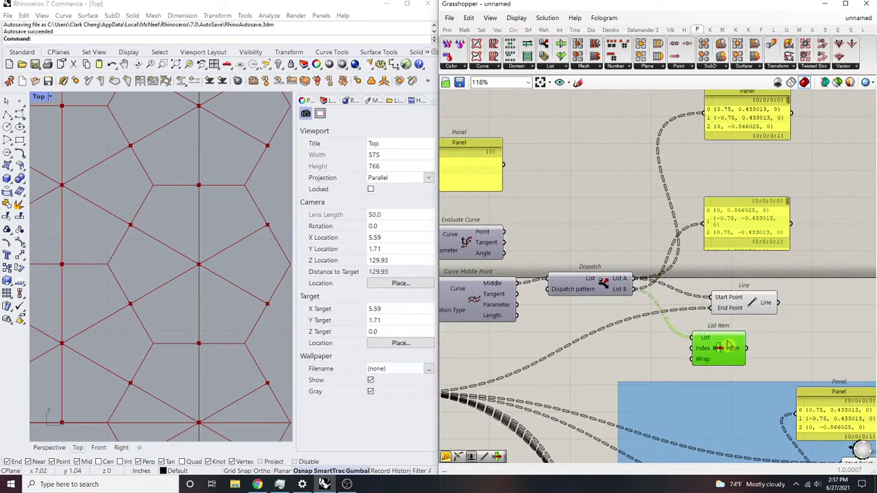
key("Delete")
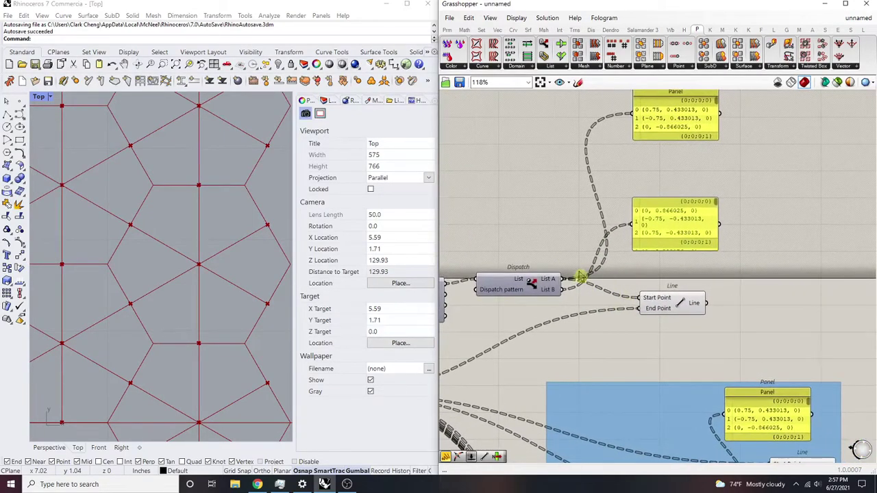
Connect the panel containing 1 and 0 to the pattern input of Dispatch
right_click_drag(724, 397, 676, 295)
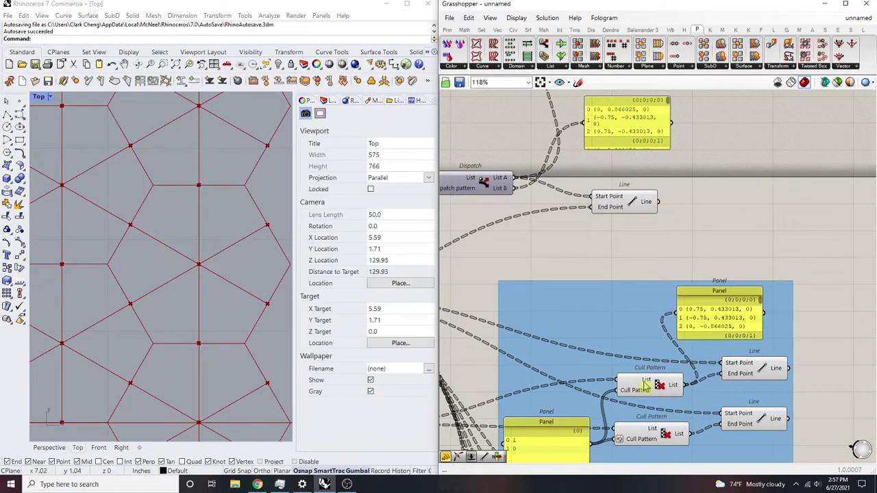
right_click_drag(672, 366, 679, 323)
right_click_drag(645, 348, 738, 459)
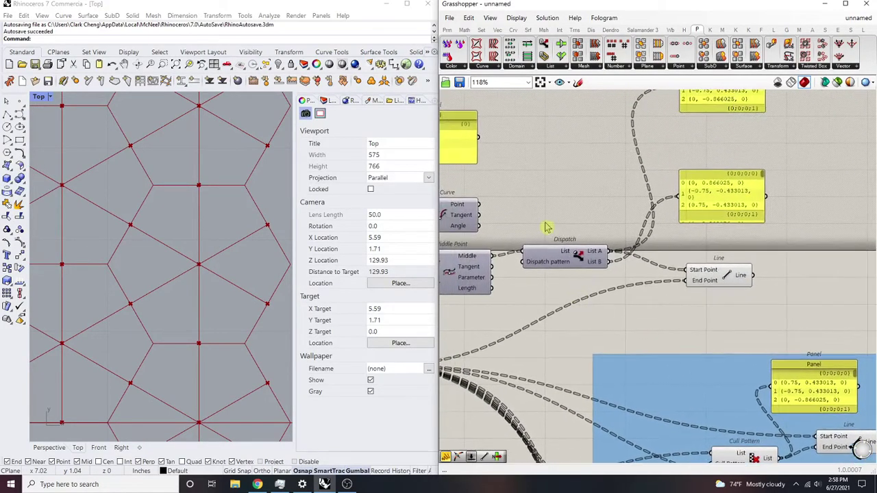
right_click_drag(539, 237, 662, 251)
scroll(631, 221, "up", 2)
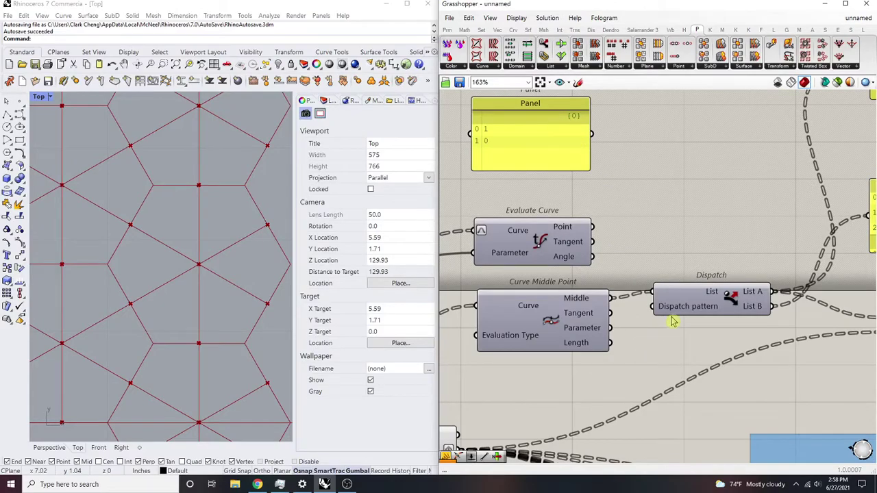
mouse_move(676, 317)
left_click_drag(676, 317, 594, 134)
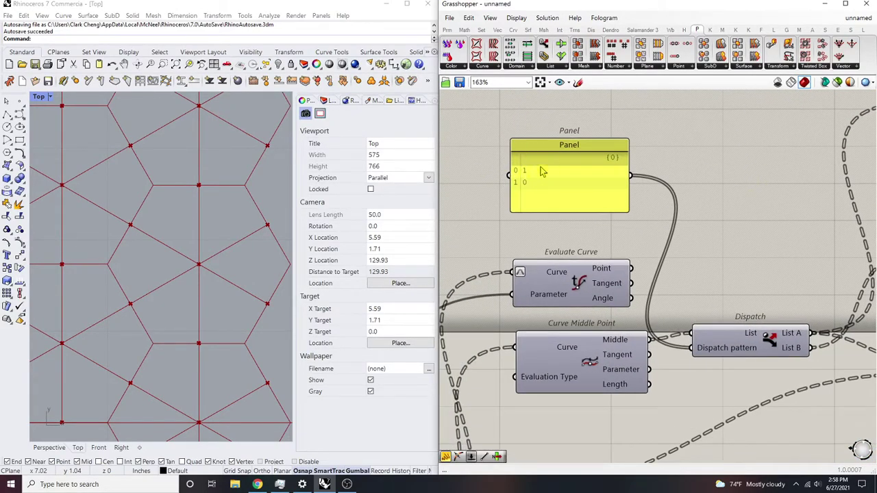
right_click_drag(604, 183, 543, 216)
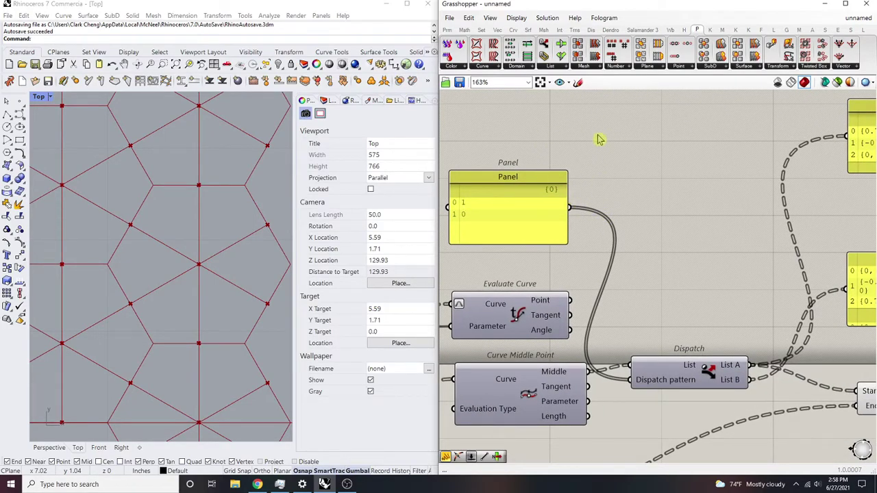
Sketch loops around the panel's 1 and 0 with arrows to the List A and List B panels respectively
left_click(578, 82)
mouse_move(548, 179)
left_mouse_down()
mouse_move(451, 200)
mouse_move(573, 216)
mouse_move(548, 188)
mouse_move(773, 140)
mouse_move(829, 138)
left_mouse_up()
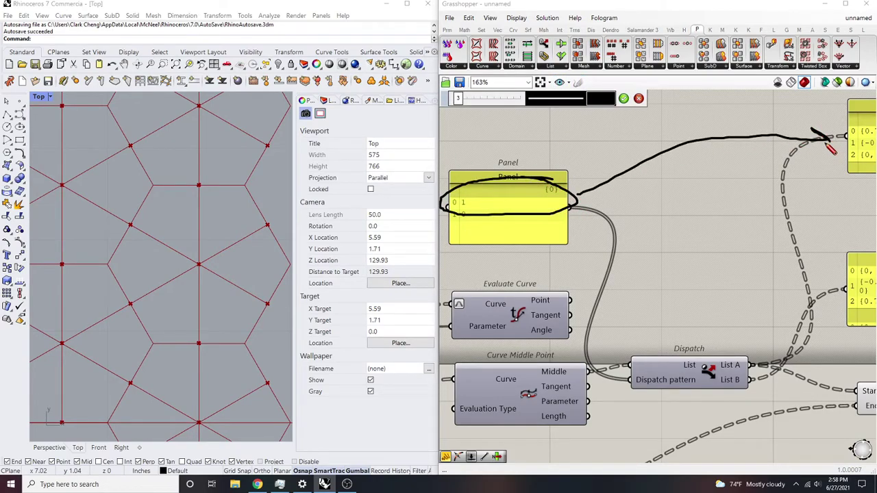
mouse_move(534, 212)
left_mouse_down()
mouse_move(488, 240)
mouse_move(567, 214)
mouse_move(690, 303)
mouse_move(826, 316)
left_mouse_up()
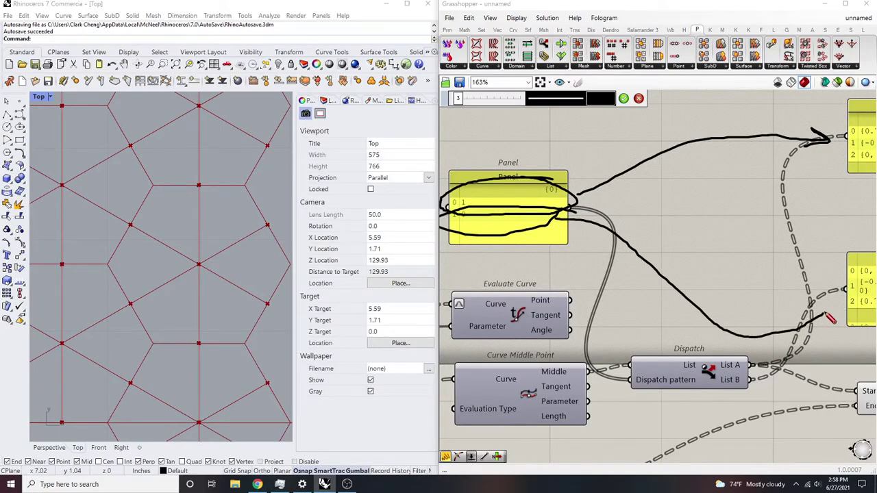
left_click(623, 98)
Nudge the List B panel slightly down beside the tip of its hand-drawn arrow
scroll(634, 130, "down", 5)
scroll(644, 213, "up", 6)
scroll(651, 329, "down", 2)
mouse_move(650, 326)
left_mouse_down()
mouse_move(653, 337)
mouse_move(645, 333)
left_mouse_up()
left_click(745, 329)
Highlight the lines built from the upper Cull Pattern result by selecting its Line component in the grouped Cull Pattern method
right_click_drag(745, 338, 706, 342)
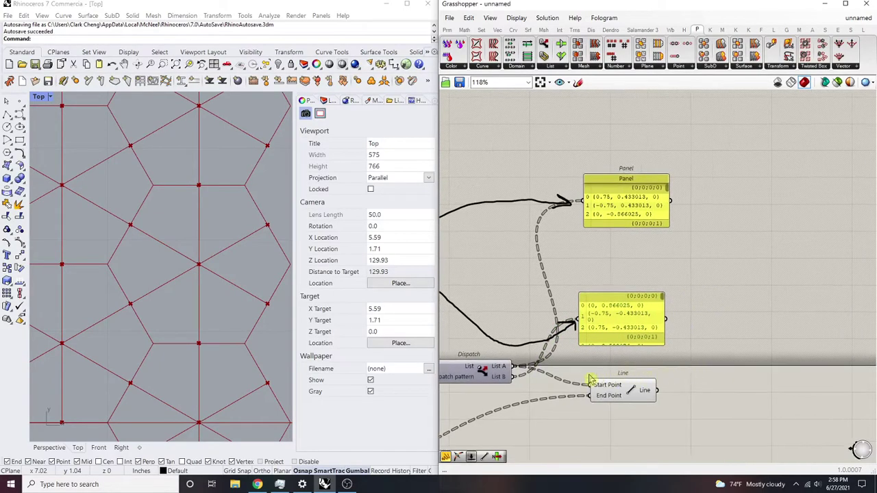
right_click_drag(598, 379, 654, 319)
right_click_drag(703, 296, 649, 274)
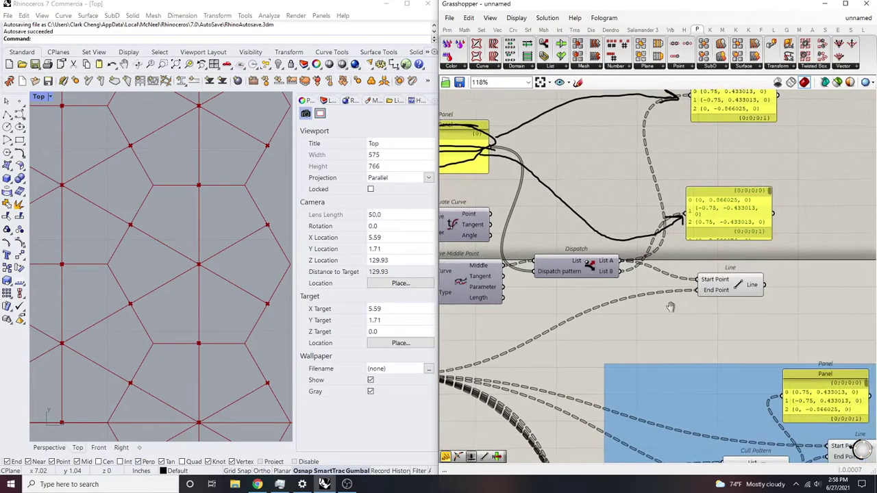
right_click_drag(734, 350, 653, 212)
scroll(685, 336, "up", 4)
left_click(688, 337)
right_click_drag(813, 284, 546, 301)
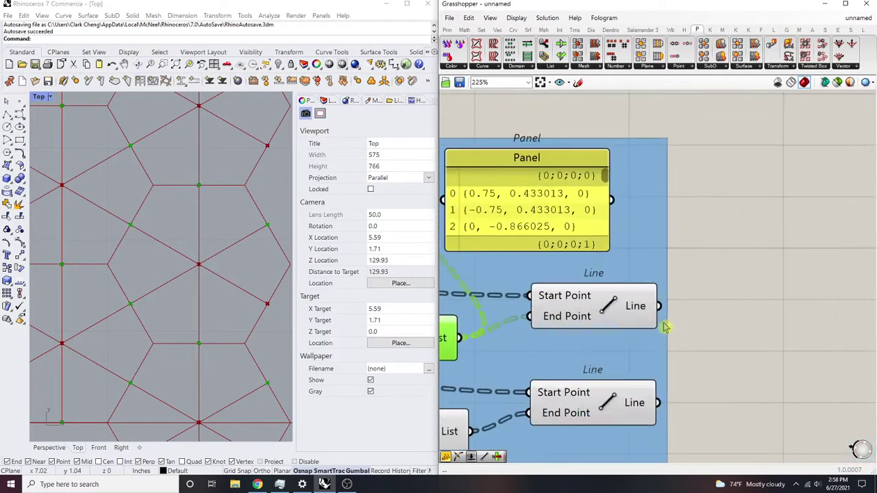
left_click(630, 313)
scroll(696, 257, "down", 5)
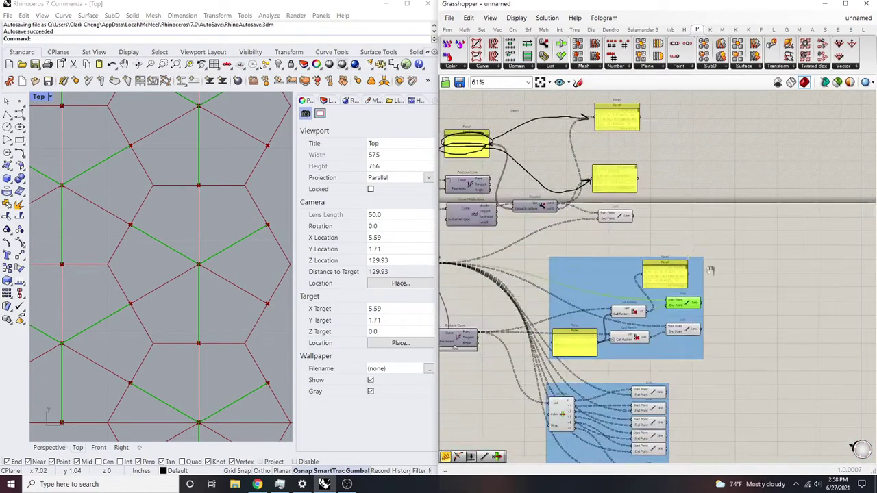
scroll(695, 257, "up", 3)
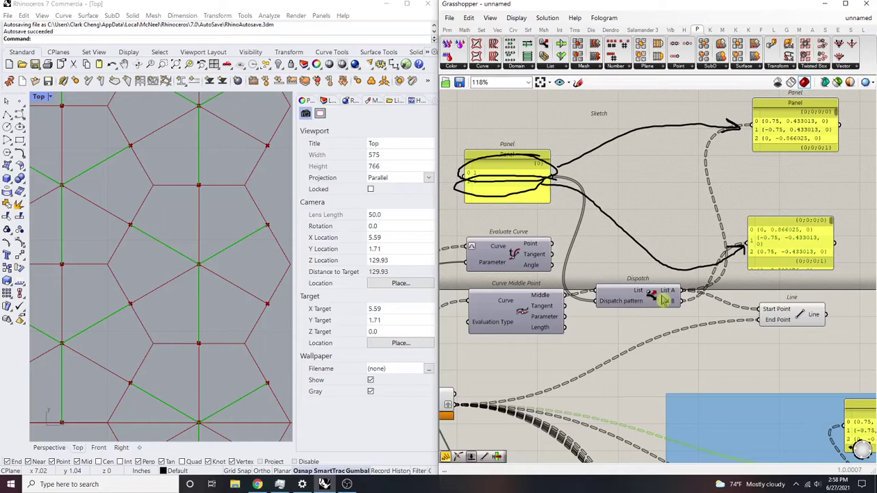
Examine the highlighted Cull Pattern lines between hexagon centers and edge midpoints in the Top viewport
right_click_drag(663, 302, 624, 274)
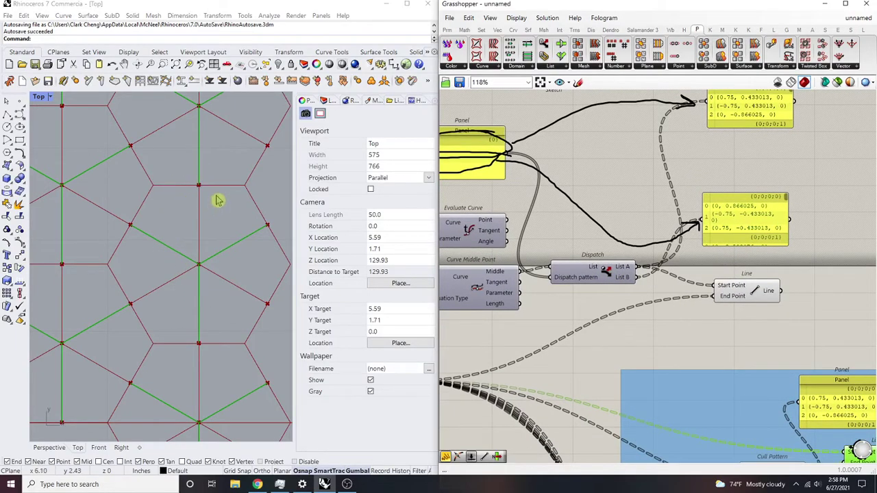
mouse_move(206, 248)
right_mouse_down()
mouse_move(215, 231)
mouse_move(213, 259)
right_mouse_up()
scroll(217, 219, "down", 4)
scroll(219, 283, "up", 2)
scroll(194, 276, "up", 3)
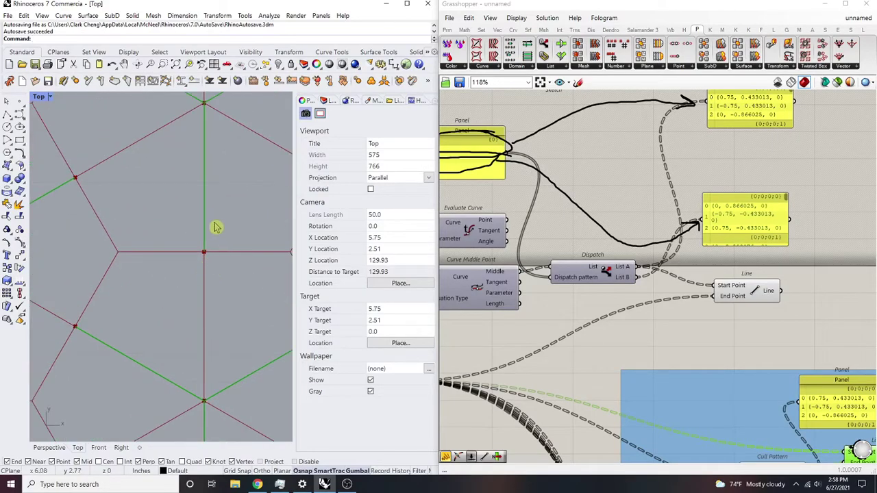
scroll(199, 341, "down", 1)
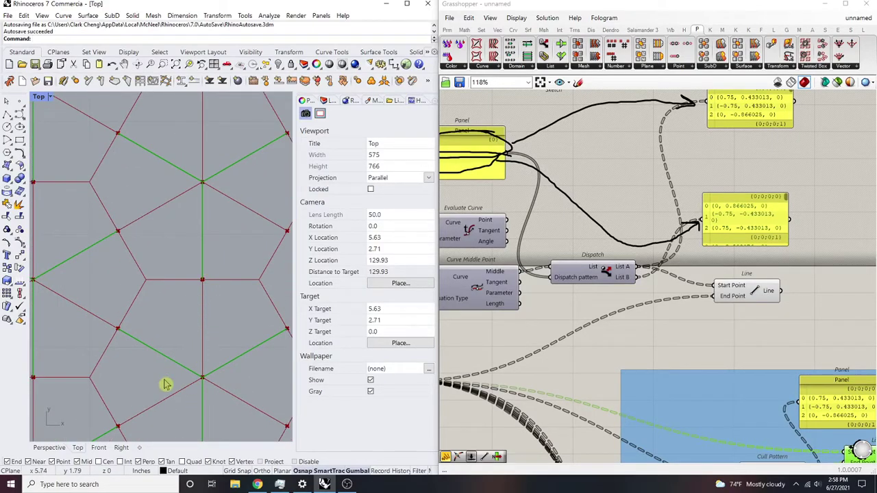
scroll(231, 242, "up", 5)
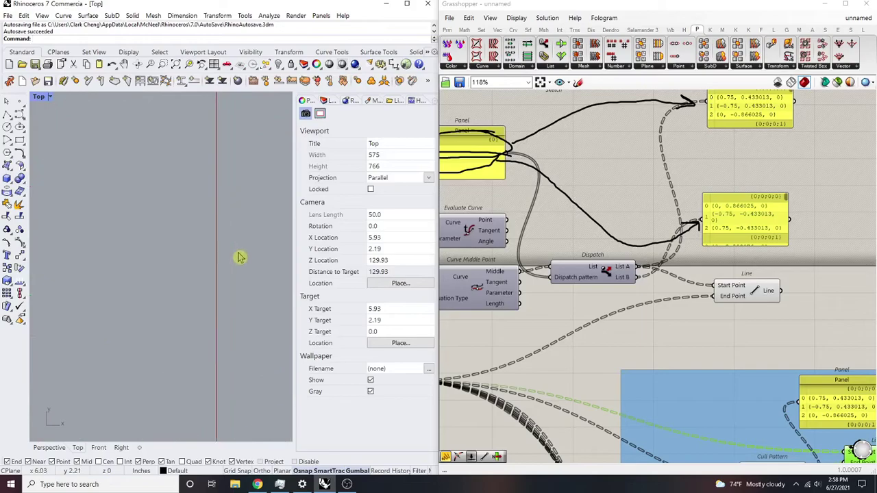
scroll(208, 275, "down", 6)
scroll(202, 247, "up", 5)
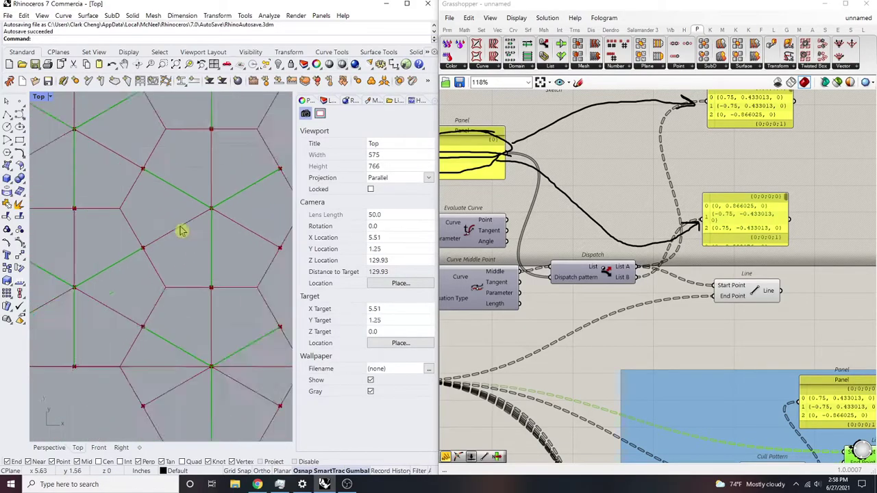
scroll(216, 294, "down", 6)
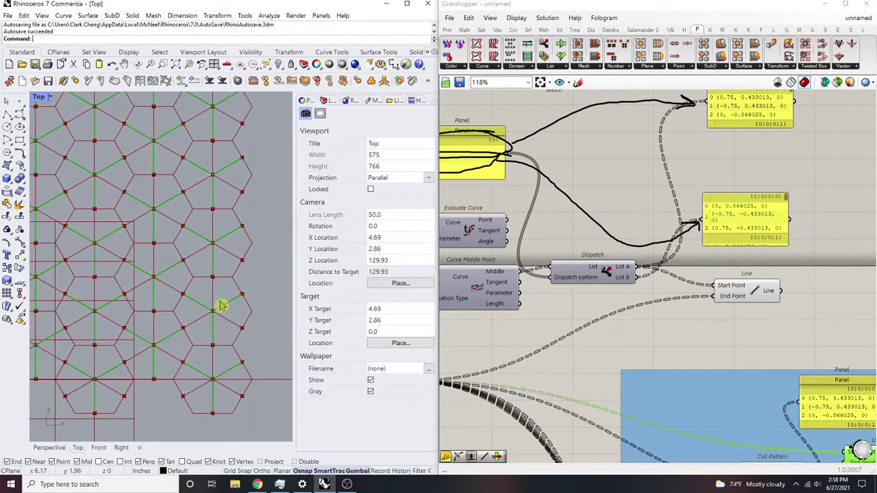
Add a second Line component below the one fed by Dispatch
right_click_drag(695, 273, 629, 264)
left_click(660, 293)
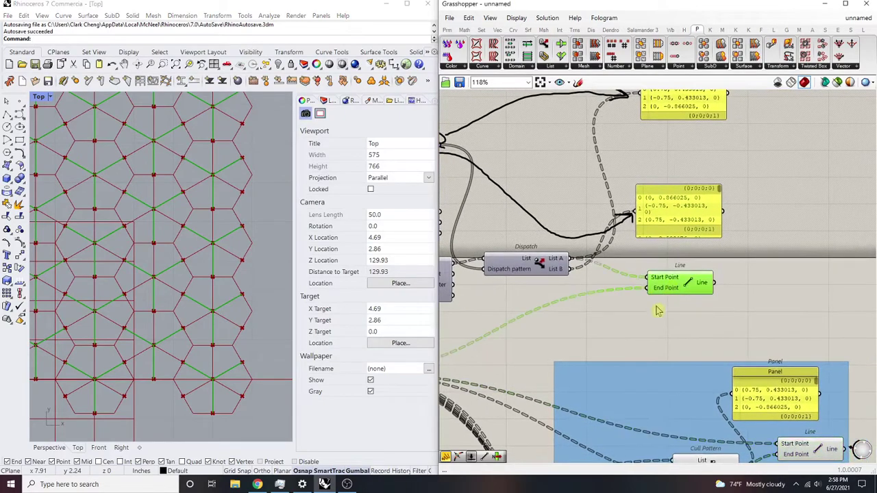
double_click(652, 324)
type("line")
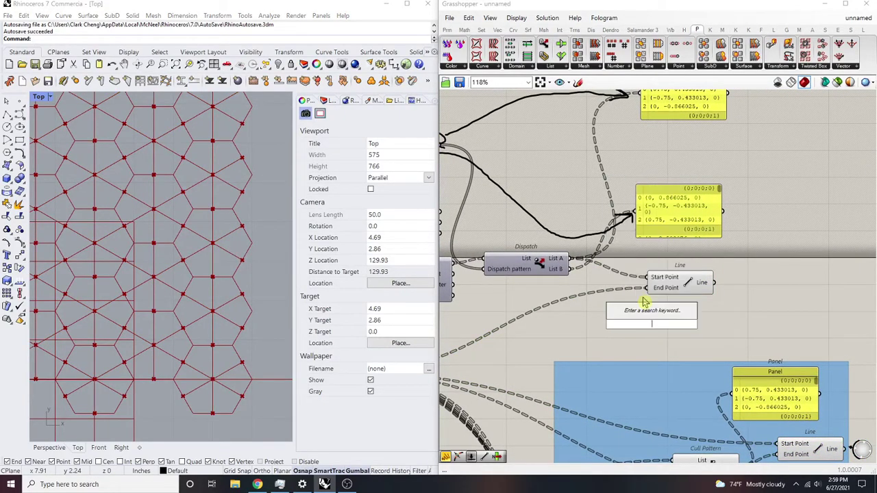
key("Return")
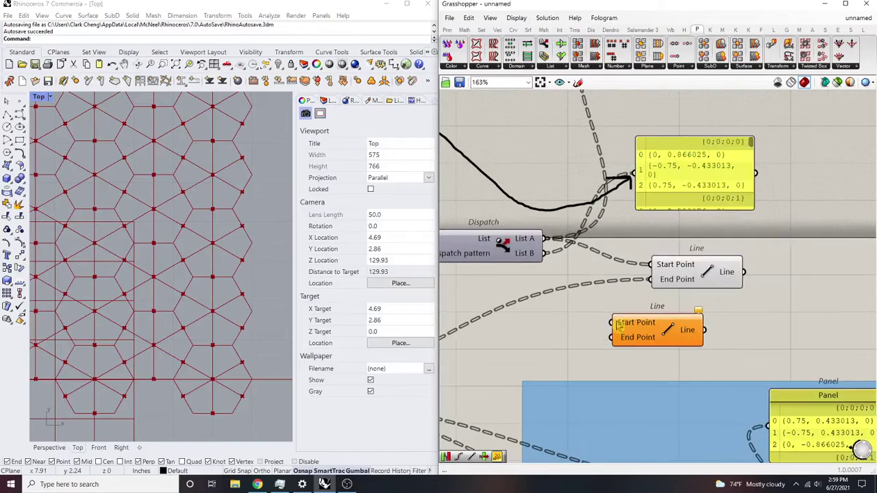
Connect Dispatch's List B to the new Line's Start Point and the Area centroids to its End Point
scroll(620, 322, "down", 3)
right_click_drag(620, 322, 691, 316)
scroll(690, 316, "up", 2)
left_click_drag(677, 315, 777, 316)
scroll(785, 275, "up", 3)
right_click_drag(777, 316, 755, 314)
Try to align the two Line components fed by Dispatch both horizontally and vertically
left_click_drag(767, 337, 703, 256)
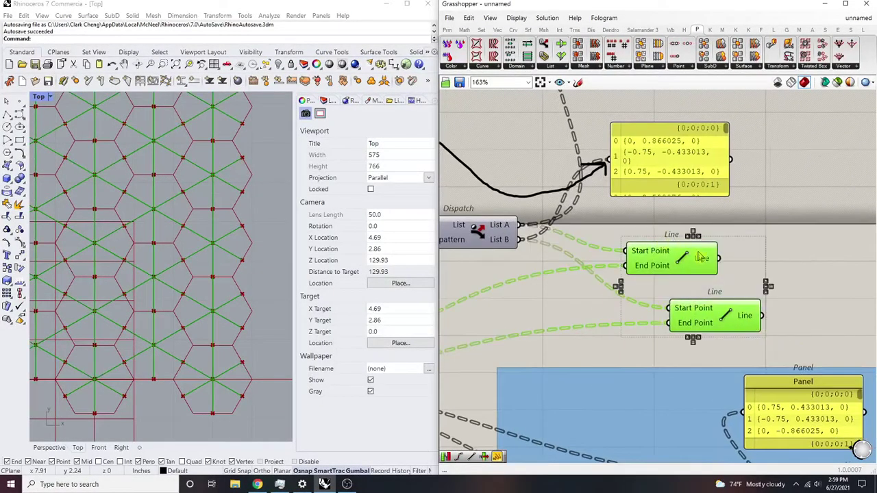
left_click(694, 237)
left_click(765, 287)
left_click_drag(769, 335, 651, 245)
scroll(753, 257, "down", 4)
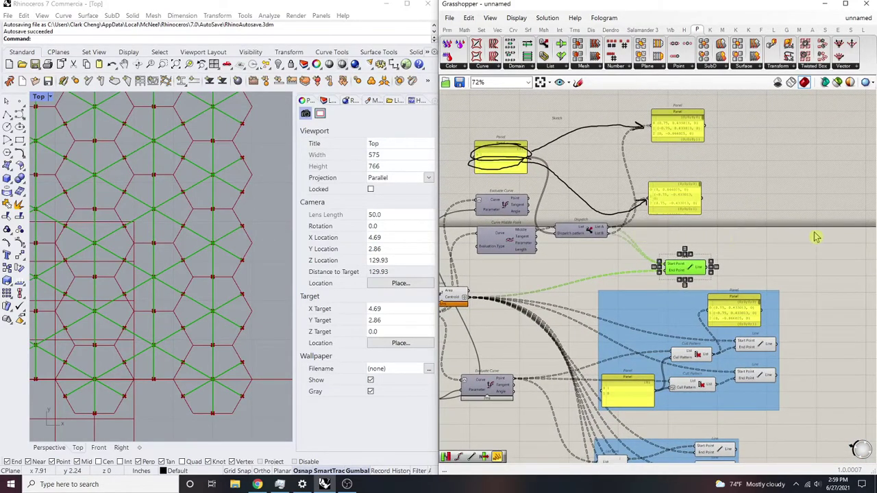
Shift the Dispatch method's panels, sketch, Curve Middle Point, Dispatch and Line components together to the right, leaving Evaluate Curve in place
left_click_drag(773, 253, 474, 219)
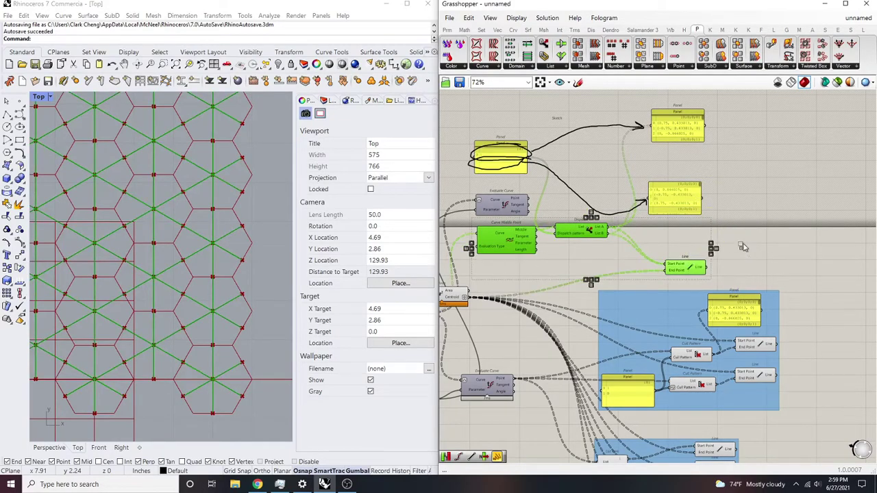
scroll(746, 252, "down", 3)
mouse_move(715, 206)
left_mouse_down()
mouse_move(558, 127)
mouse_move(583, 140)
left_mouse_up()
scroll(565, 168, "up", 6)
left_click(532, 183, "shift")
scroll(637, 173, "down", 5)
right_click_drag(651, 169, 579, 170)
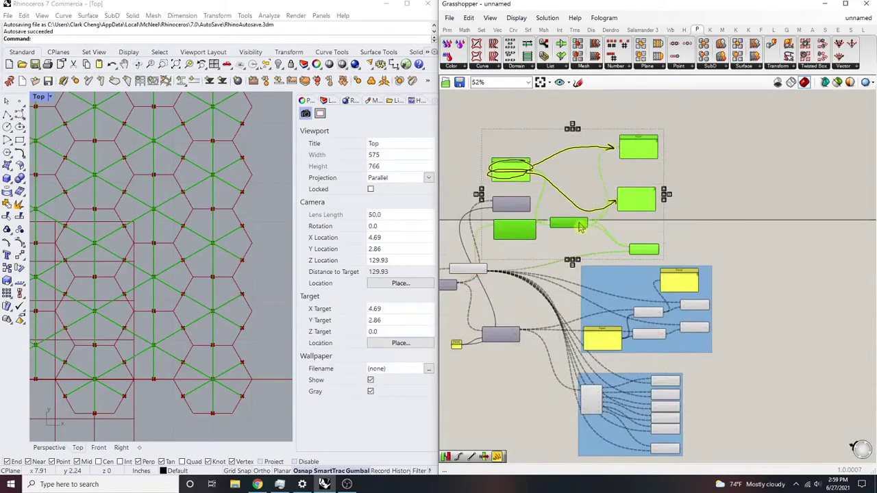
left_click_drag(581, 228, 667, 224)
left_click(772, 218)
Separate the two overlapping Line components vertically and move both closer to Dispatch
scroll(714, 246, "up", 5)
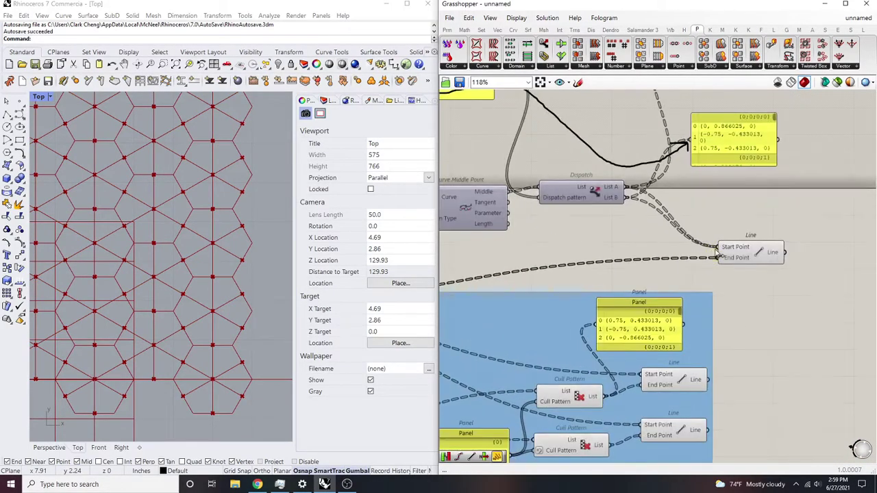
left_click(601, 200)
scroll(599, 209, "down", 3)
scroll(594, 209, "up", 3)
scroll(592, 210, "down", 3)
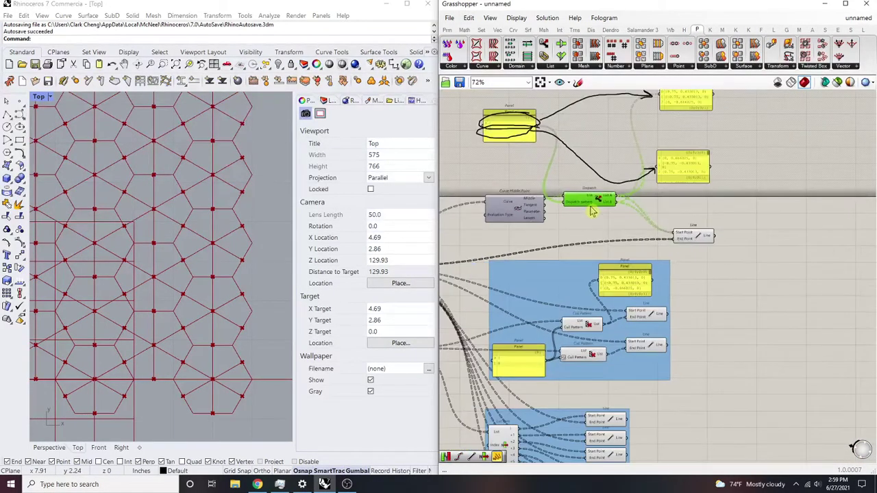
scroll(660, 230, "up", 1)
left_click_drag(696, 238, 699, 209)
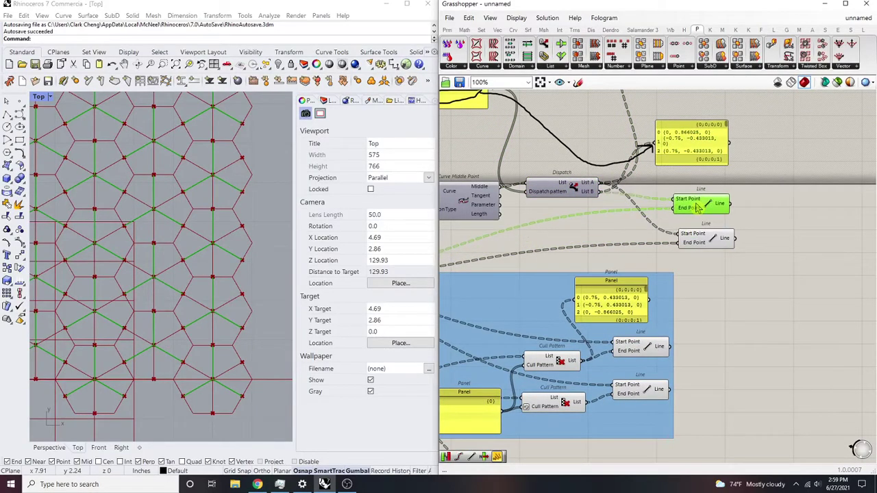
left_click_drag(770, 265, 714, 202)
left_click_drag(716, 205, 672, 204)
left_click(732, 217)
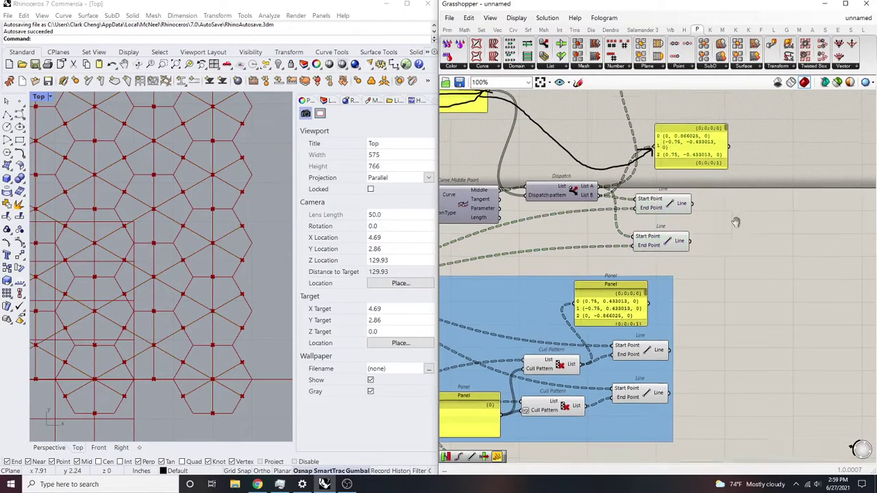
Group the Dispatch method's panels, sketch and components together
right_click_drag(731, 218, 783, 243)
scroll(767, 267, "down", 5)
left_click_drag(637, 181, 635, 180)
middle_click(689, 176)
left_click(716, 164)
left_click(799, 149)
Review the layout of the three grouped methods: Dispatch, Cull Pattern and List Item
scroll(747, 299, "up", 3)
right_click_drag(651, 345, 686, 229)
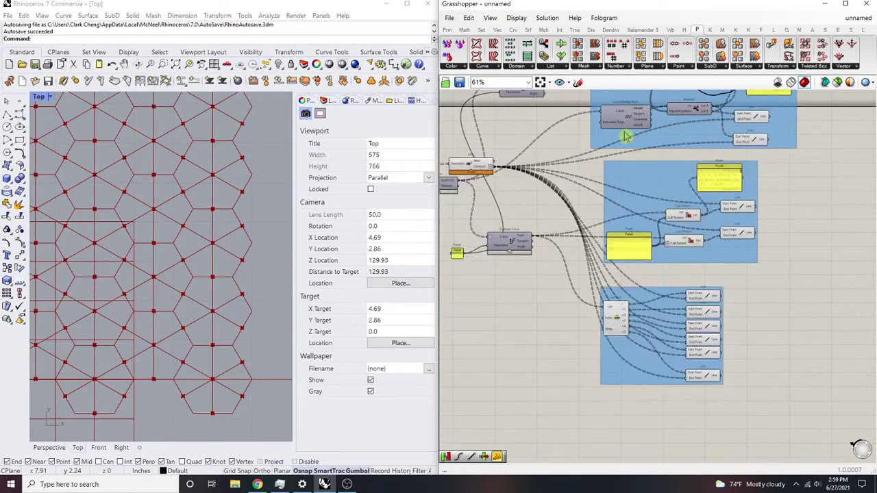
right_click_drag(626, 137, 604, 222)
scroll(612, 137, "up", 2)
scroll(678, 175, "down", 2)
right_click_drag(656, 167, 627, 196)
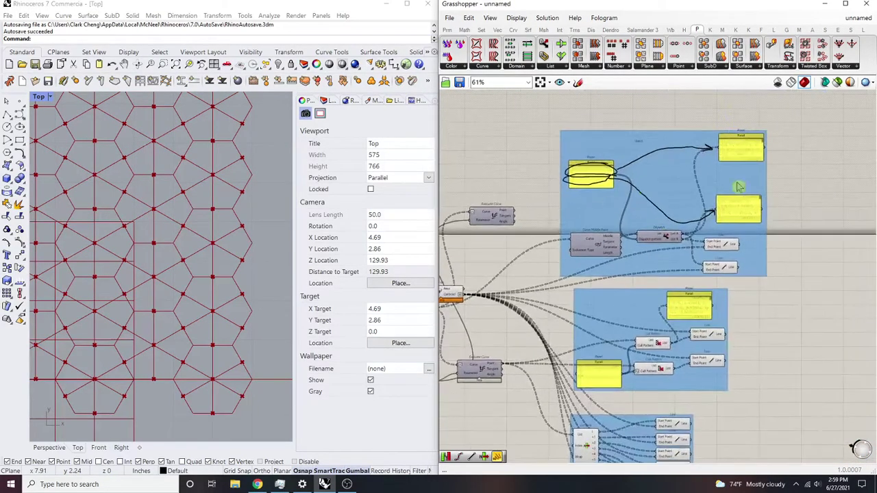
right_click_drag(699, 247, 657, 146)
scroll(640, 164, "up", 3)
scroll(651, 195, "down", 5)
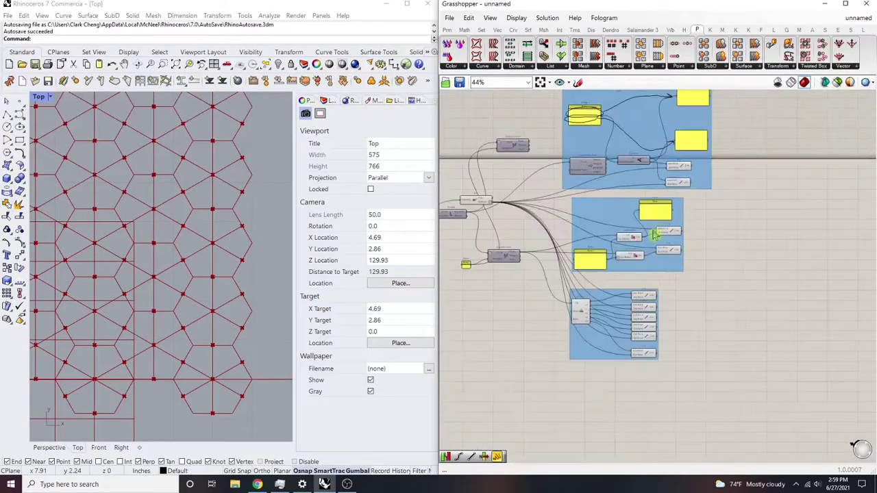
right_click_drag(648, 112, 631, 151)
scroll(631, 150, "up", 1)
scroll(626, 146, "up", 3)
scroll(567, 224, "down", 1)
right_click_drag(566, 225, 610, 187)
scroll(563, 230, "up", 2)
scroll(605, 205, "down", 1)
scroll(579, 163, "down", 1)
right_click_drag(530, 112, 538, 147)
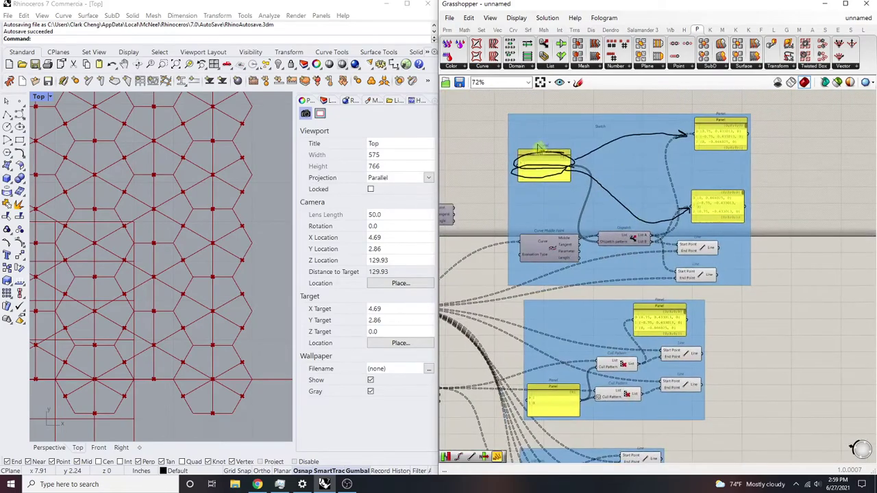
Compare the Dispatch group with the Cull Pattern group and select the Dispatch component
scroll(696, 142, "up", 3)
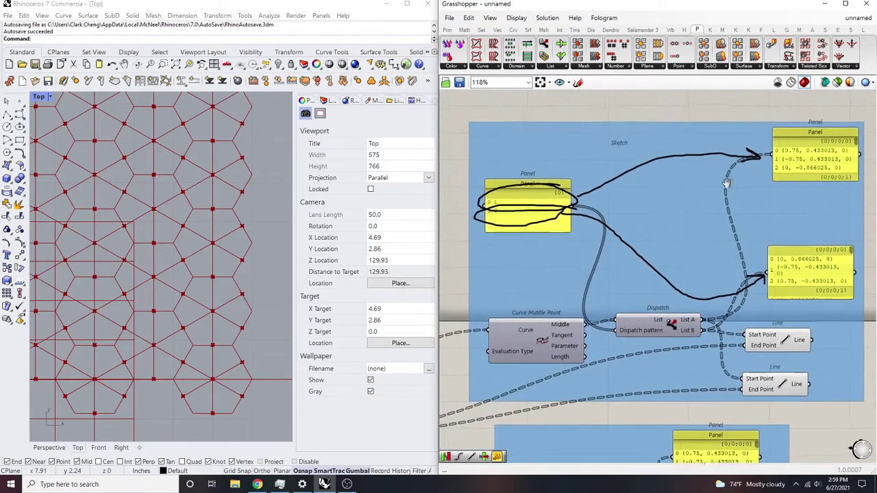
scroll(644, 137, "down", 4)
scroll(731, 336, "up", 4)
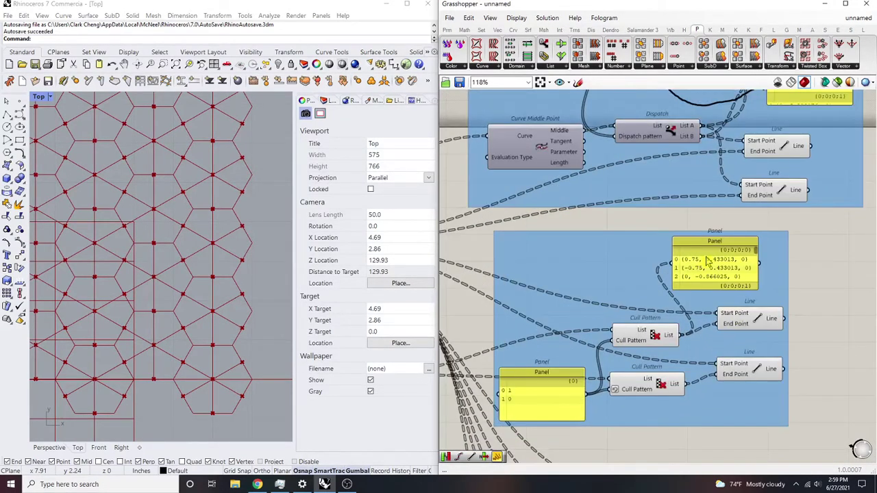
scroll(731, 336, "down", 4)
scroll(694, 221, "up", 4)
left_click(694, 221)
scroll(694, 220, "down", 3)
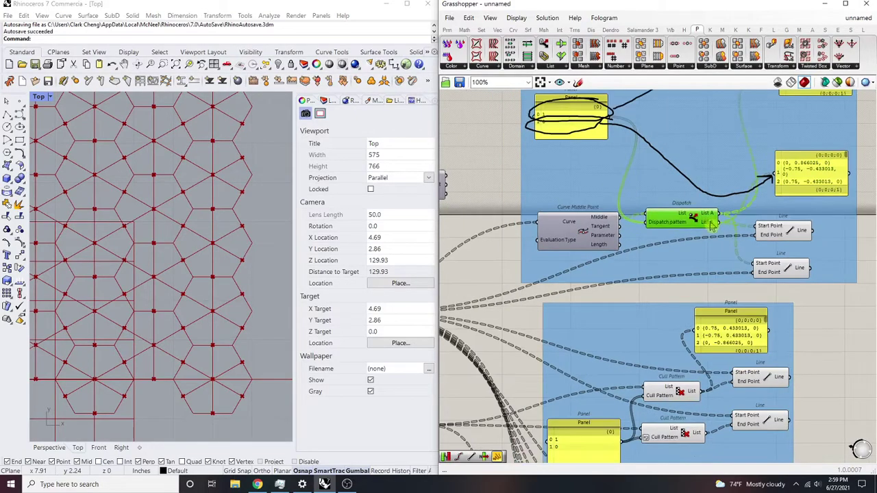
scroll(668, 246, "up", 2)
Examine Dispatch's List A and List B outputs and the panels and Line components connected to them
mouse_move(668, 248)
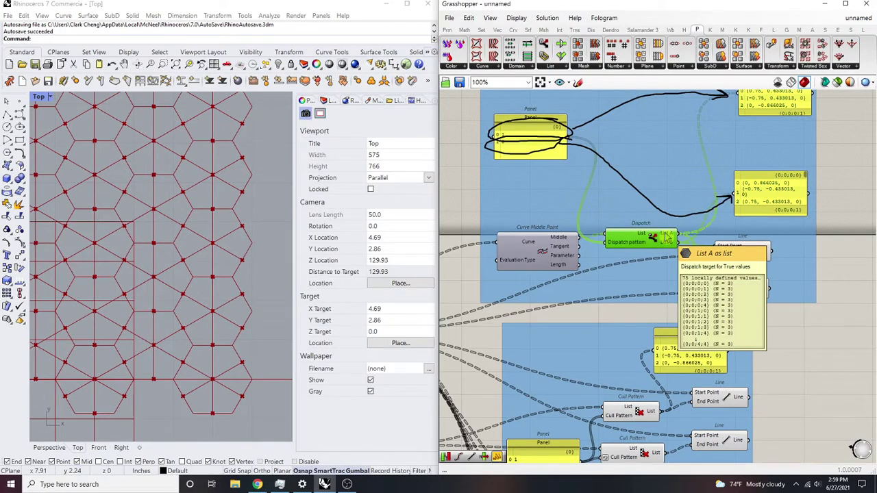
scroll(637, 243, "up", 3)
mouse_move(637, 250)
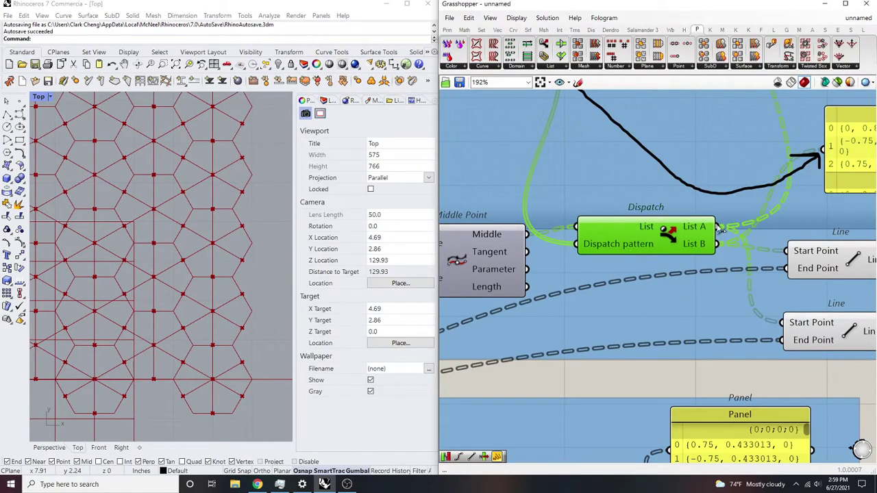
scroll(675, 301, "down", 3)
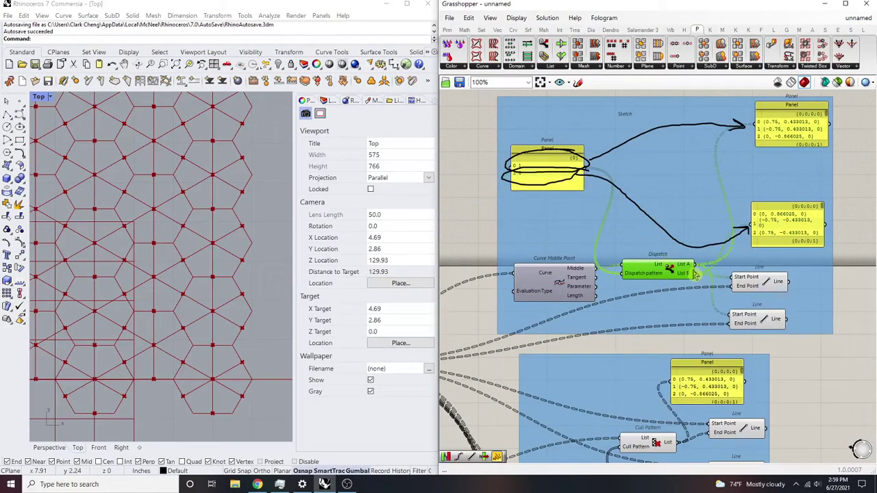
right_click_drag(796, 307, 743, 322)
scroll(735, 237, "up", 1)
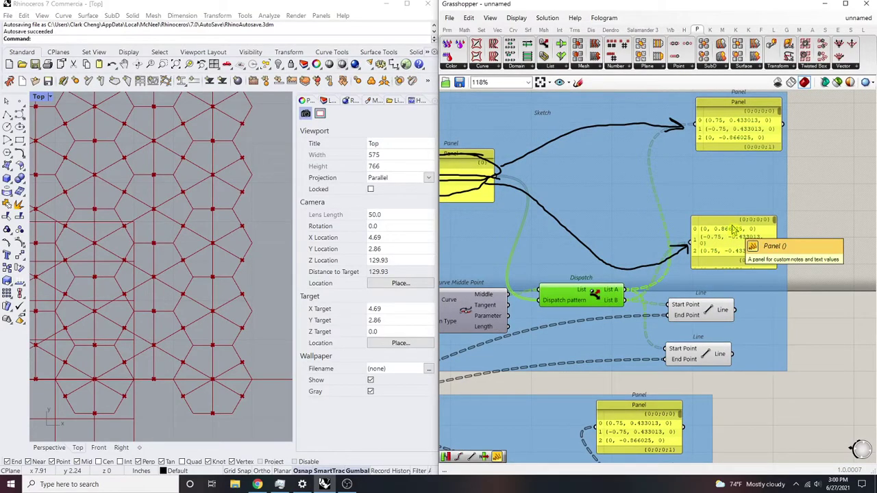
scroll(734, 231, "down", 4)
scroll(690, 281, "up", 2)
scroll(697, 320, "down", 2)
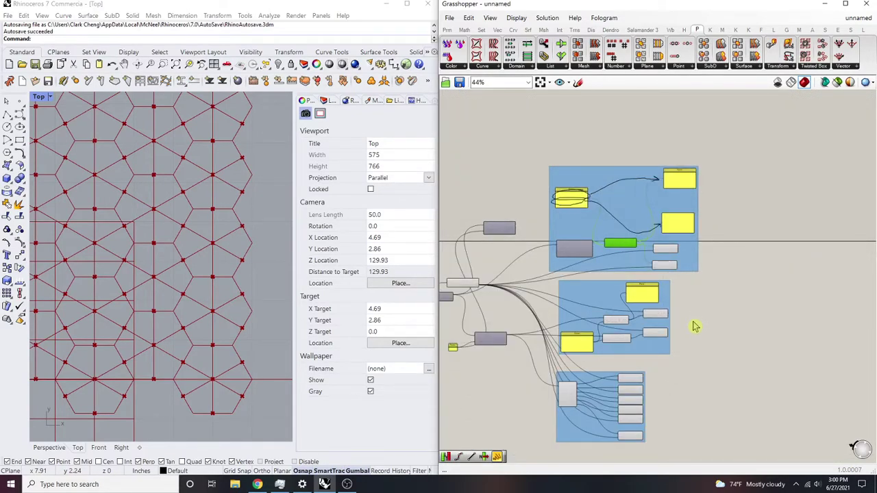
Select the six Line components in the List Item group to highlight their lines in the viewport
right_click_drag(660, 355, 636, 288)
scroll(645, 330, "up", 2)
left_click_drag(667, 407, 587, 295)
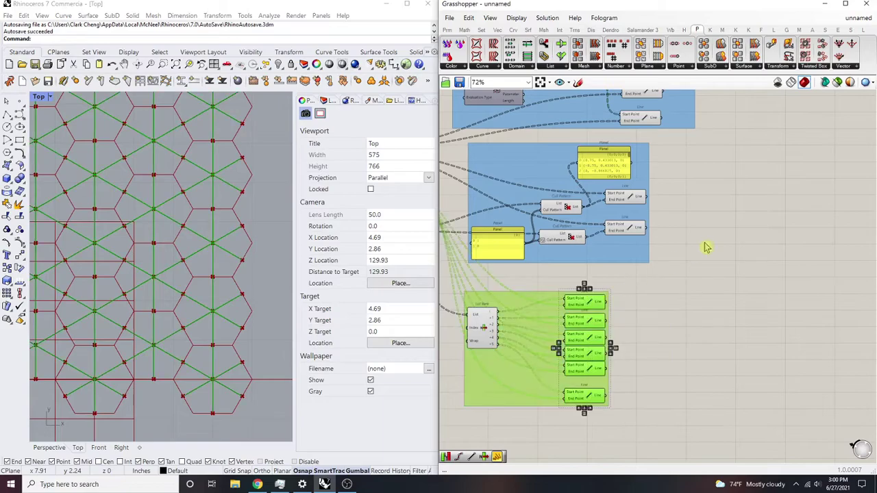
Compare the Line components of the Cull Pattern group with those of the List Item group and select the Dispatch component
right_click_drag(715, 240, 729, 376)
left_click_drag(738, 366, 643, 188)
left_click(710, 298)
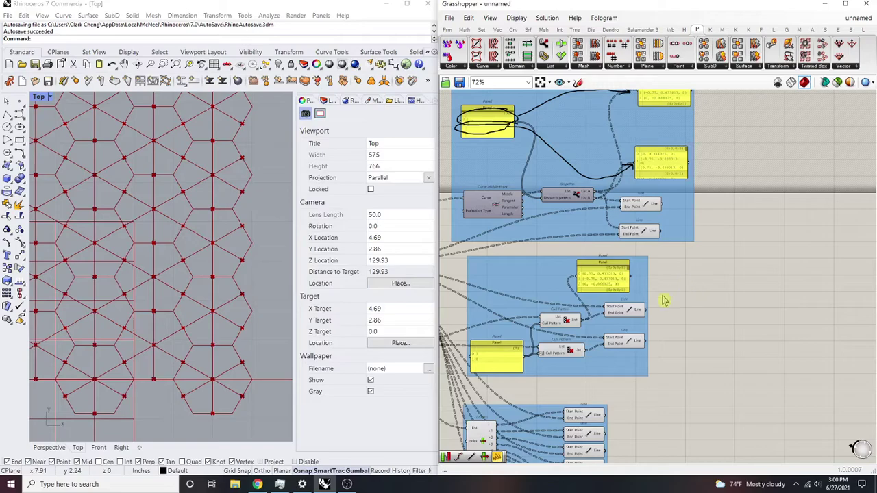
right_click_drag(671, 292, 722, 189)
left_click_drag(746, 420, 512, 297)
right_click_drag(764, 260, 817, 337)
left_click(705, 159)
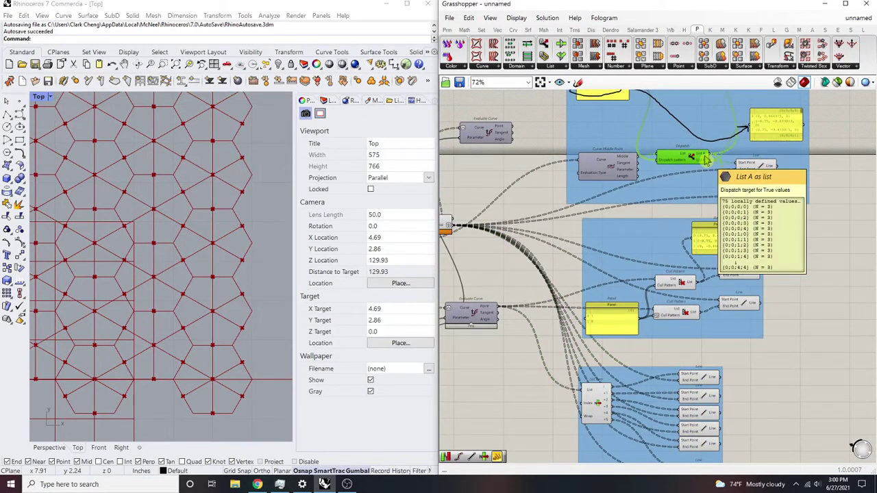
Select the upper four Line components in the List Item group one at a time to inspect them
left_click(742, 403)
right_click_drag(742, 403, 665, 329)
scroll(637, 295, "up", 2)
left_click(625, 320)
left_click(626, 341)
left_click(627, 364)
left_click(618, 295)
Add a Merge component beside the Line components of the List Item group
double_click(701, 330)
type("kr")
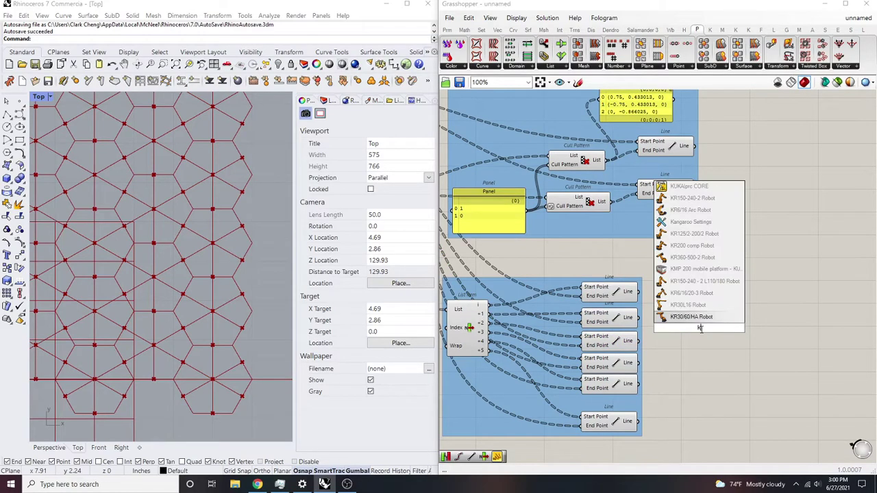
key("BackSpace")
key("BackSpace")
type("mter")
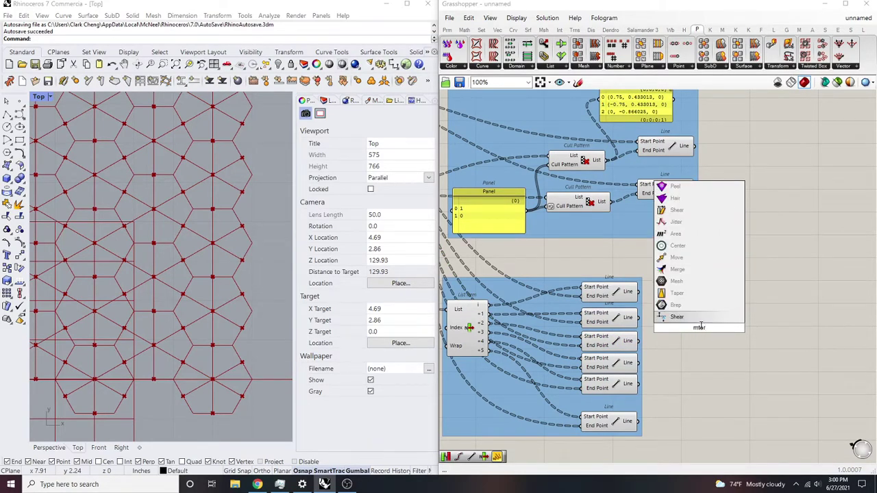
key("BackSpace")
key("BackSpace")
key("BackSpace")
type("erge")
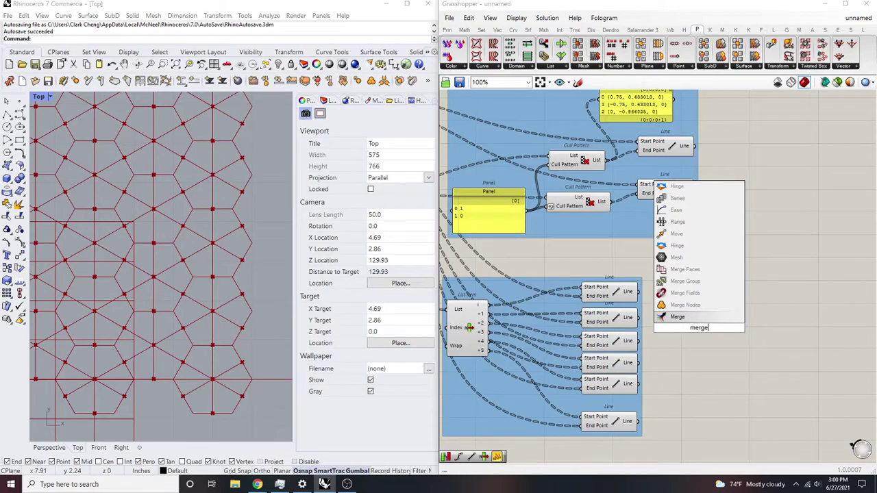
key("Return")
Connect the first, third and fifth Line outputs of the List Item group to the Merge component's inputs
scroll(688, 331, "up", 2)
left_click_drag(668, 320, 619, 278)
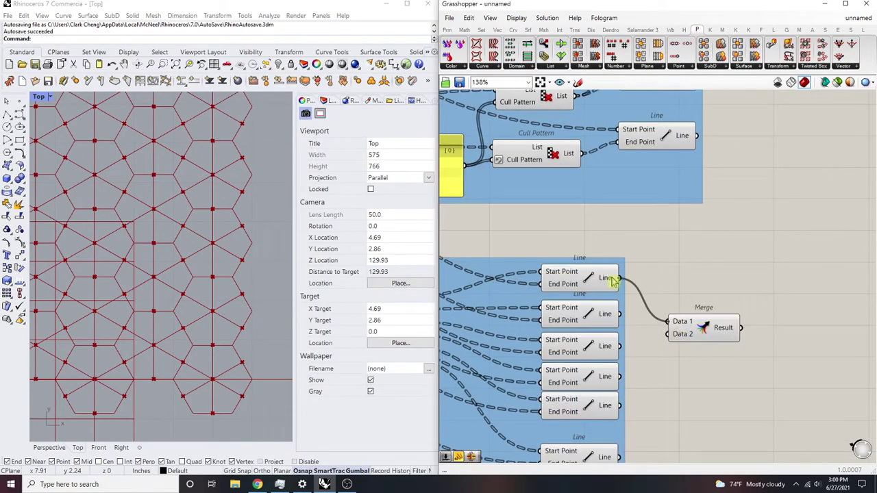
right_click_drag(673, 341, 729, 323)
left_click_drag(726, 317, 677, 327)
right_click_drag(738, 325, 761, 286)
left_click_drag(758, 285, 697, 346)
right_click_drag(782, 270, 745, 267)
left_click(746, 267)
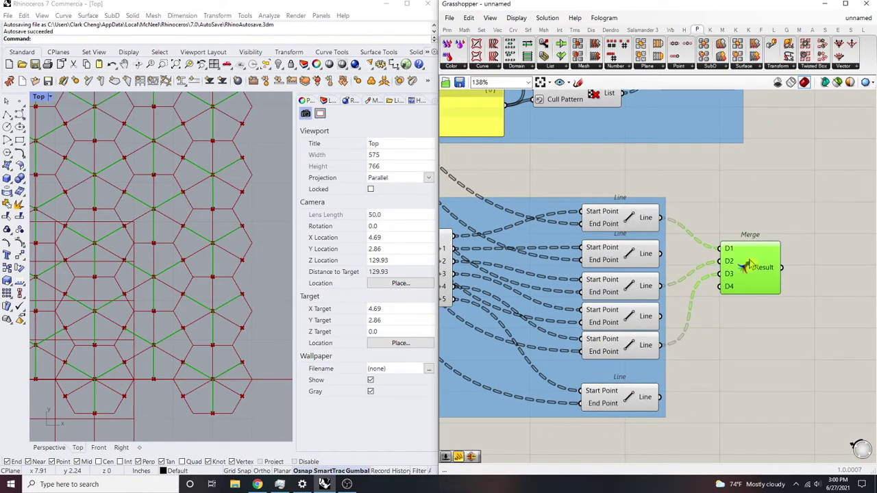
Duplicate the Merge component and connect the second, fourth and sixth Line outputs of the List Item group to the copy
right_click_drag(813, 263, 802, 279)
key("ctrl+c")
key("ctrl+v")
left_click_drag(762, 288, 651, 332, "alt")
left_click_drag(719, 407, 648, 413)
right_click_drag(774, 348, 749, 359)
left_click_drag(787, 418, 695, 221)
left_click(720, 264)
left_click_drag(712, 283, 698, 257)
left_click(655, 262)
Ungroup the List Item group and regroup its components together with the two Merge components
right_click_drag(576, 275, 737, 203)
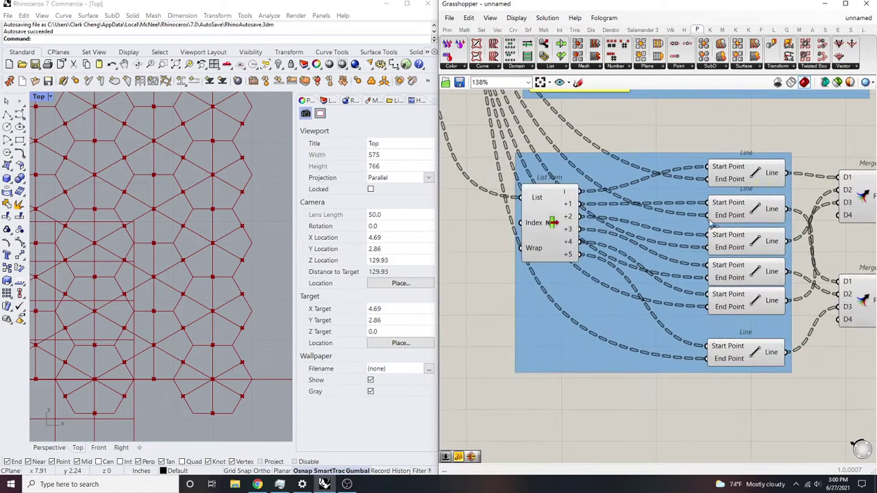
left_click(615, 320)
right_click(615, 323)
left_click(634, 383)
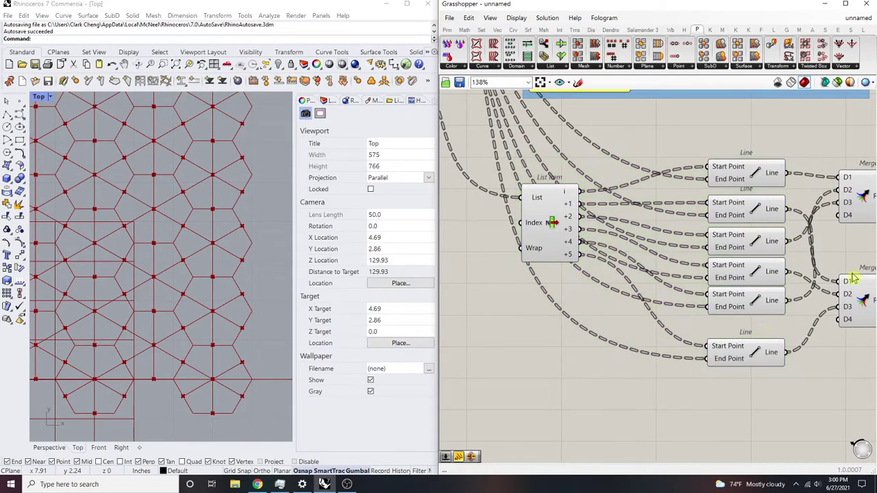
scroll(761, 409, "down", 3)
left_click_drag(762, 409, 472, 244)
middle_click(517, 248)
left_click(518, 221)
left_click(801, 211)
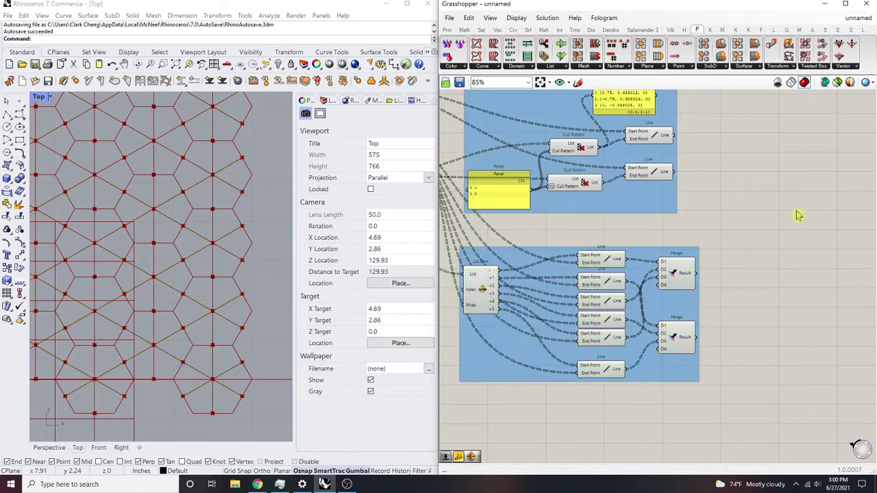
Select the upper Line component in the Dispatch group and examine its highlighted lines up close in the Top viewport
scroll(713, 317, "down", 4)
right_click_drag(708, 320, 704, 336)
scroll(703, 336, "up", 2)
scroll(701, 251, "up", 3)
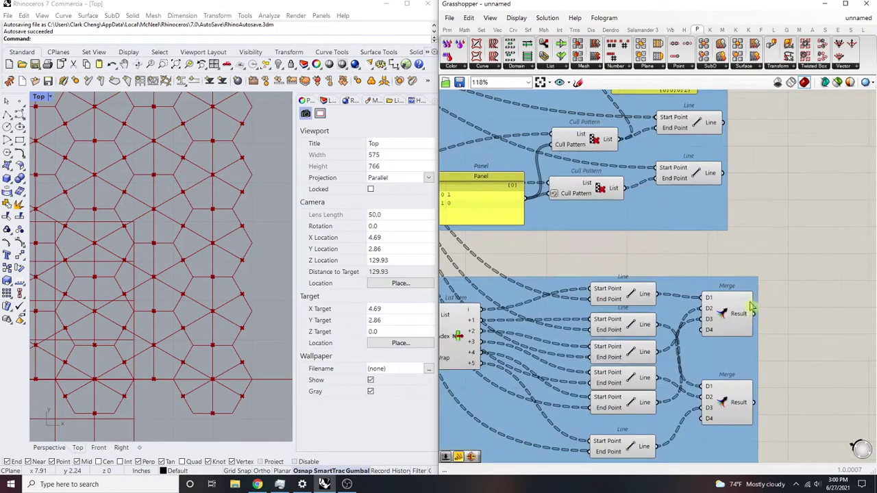
scroll(702, 328, "down", 3)
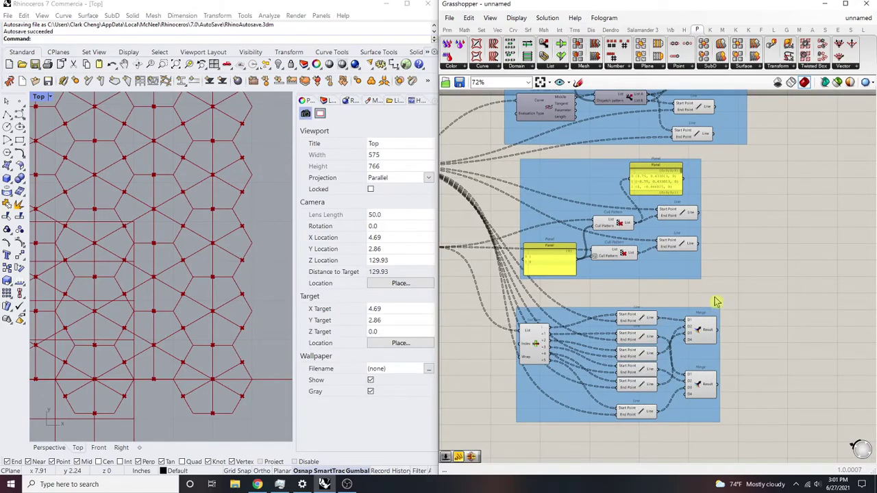
right_click_drag(717, 304, 697, 311)
right_click_drag(701, 228, 696, 276)
scroll(665, 176, "up", 3)
right_click_drag(665, 175, 660, 285)
left_click(660, 252)
scroll(661, 259, "down", 2)
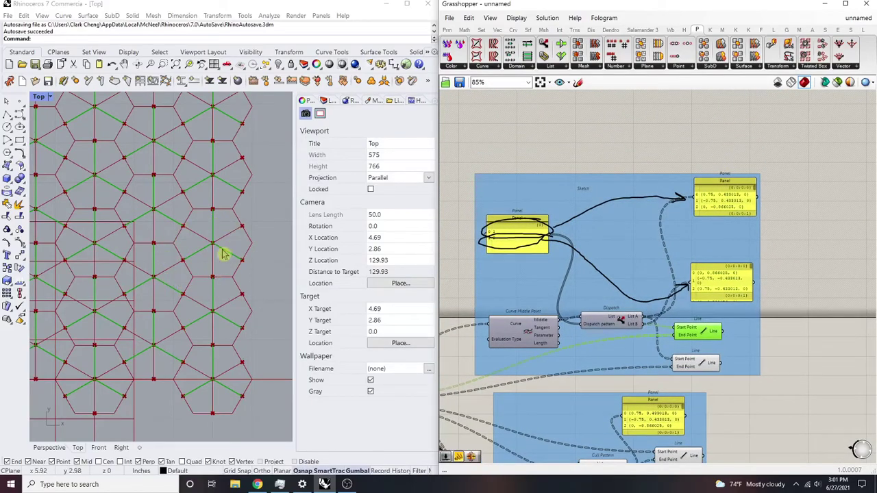
scroll(236, 274, "up", 4)
scroll(227, 290, "down", 2)
right_click_drag(679, 308, 606, 308)
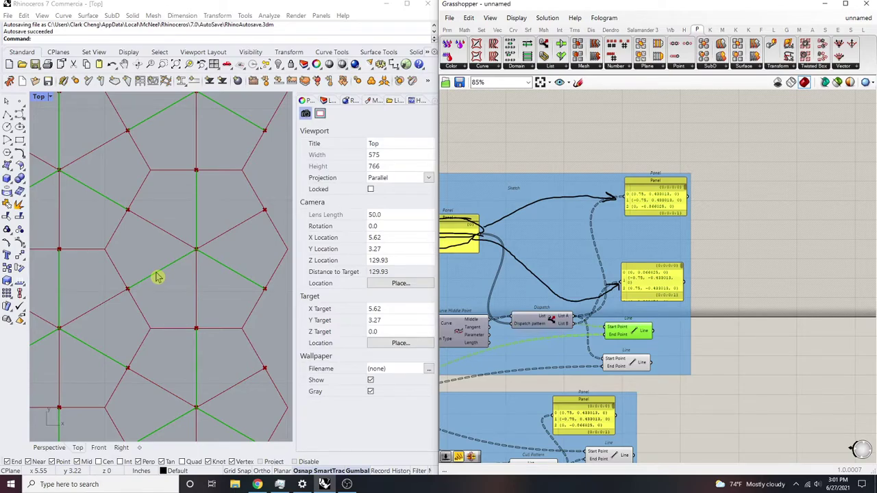
Clear the selection and review the Dispatch, Cull Pattern and List Item groups together
right_click_drag(768, 292, 777, 219)
left_click(761, 236)
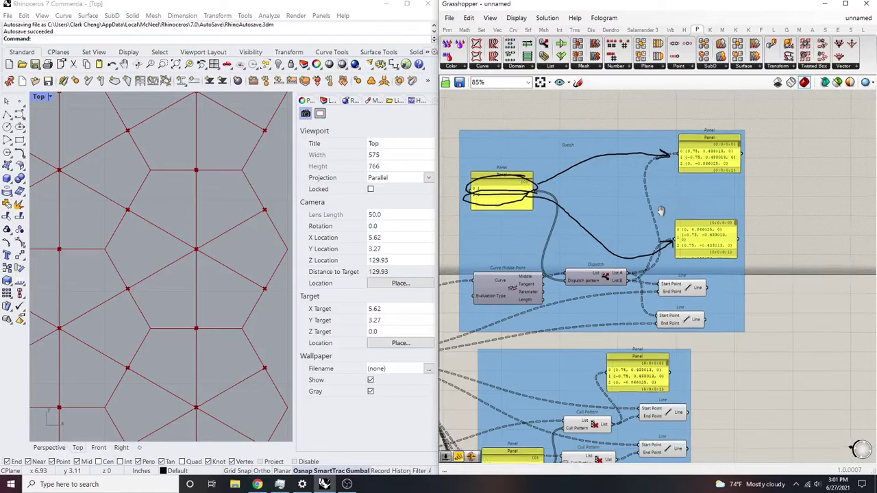
scroll(660, 210, "down", 5)
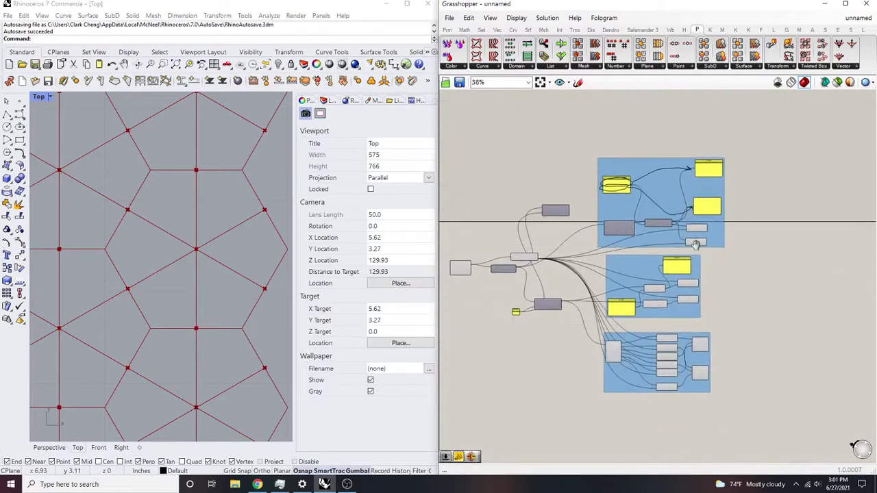
scroll(695, 244, "up", 5)
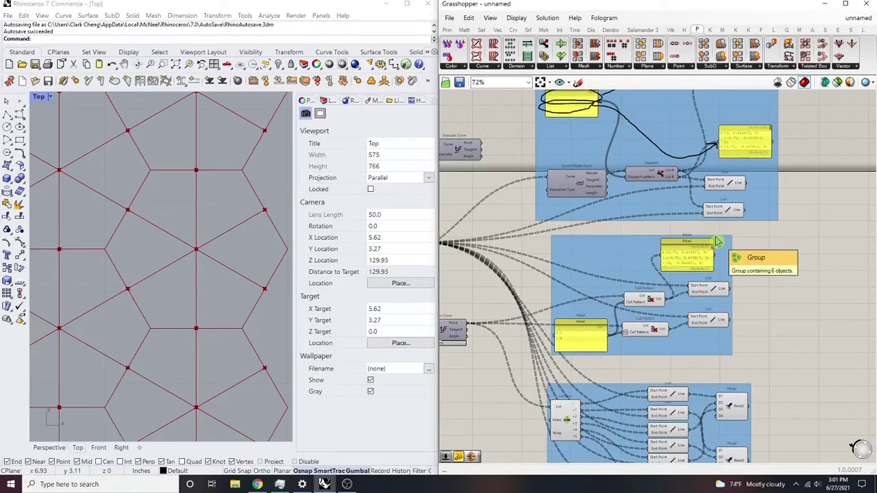